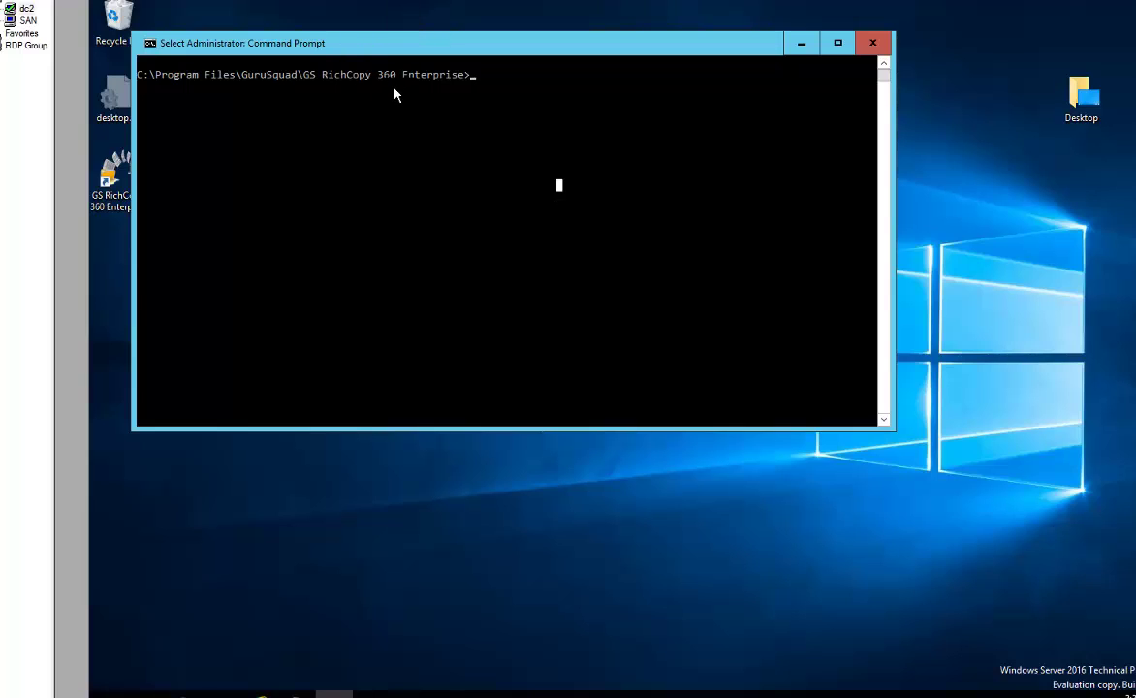
Run gsrichcopy360 /? and scroll through all job parameters and the example commands
{"action": "type", "text": "gsrichcopy360 /?"}
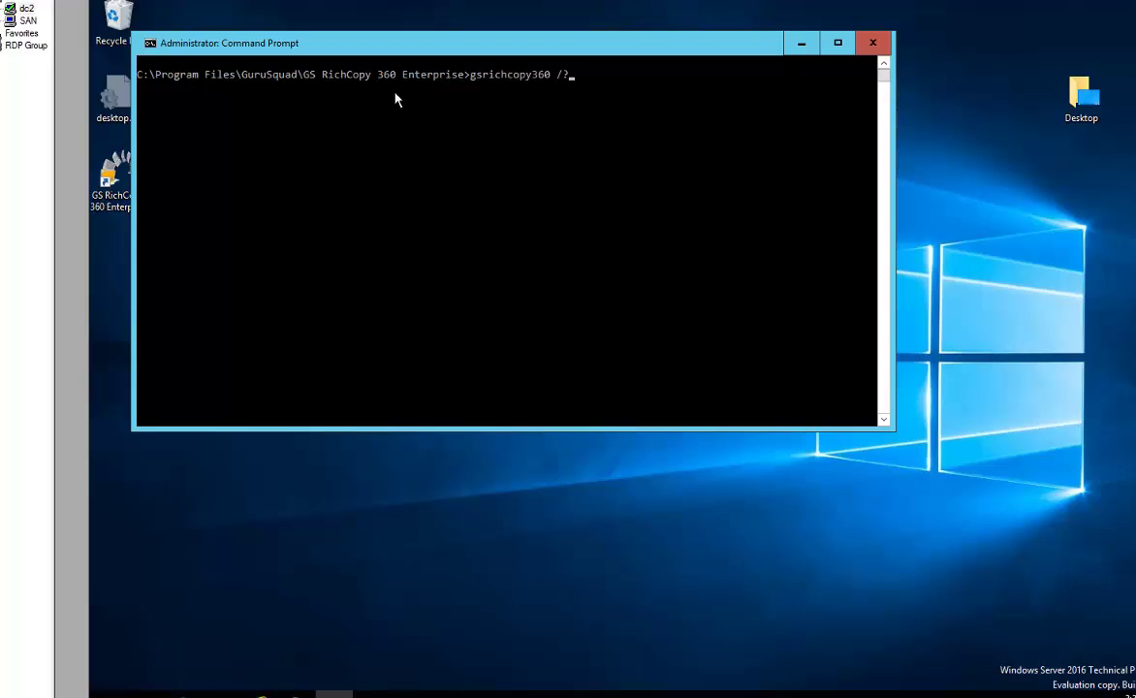
{"action": "key", "text": "Return"}
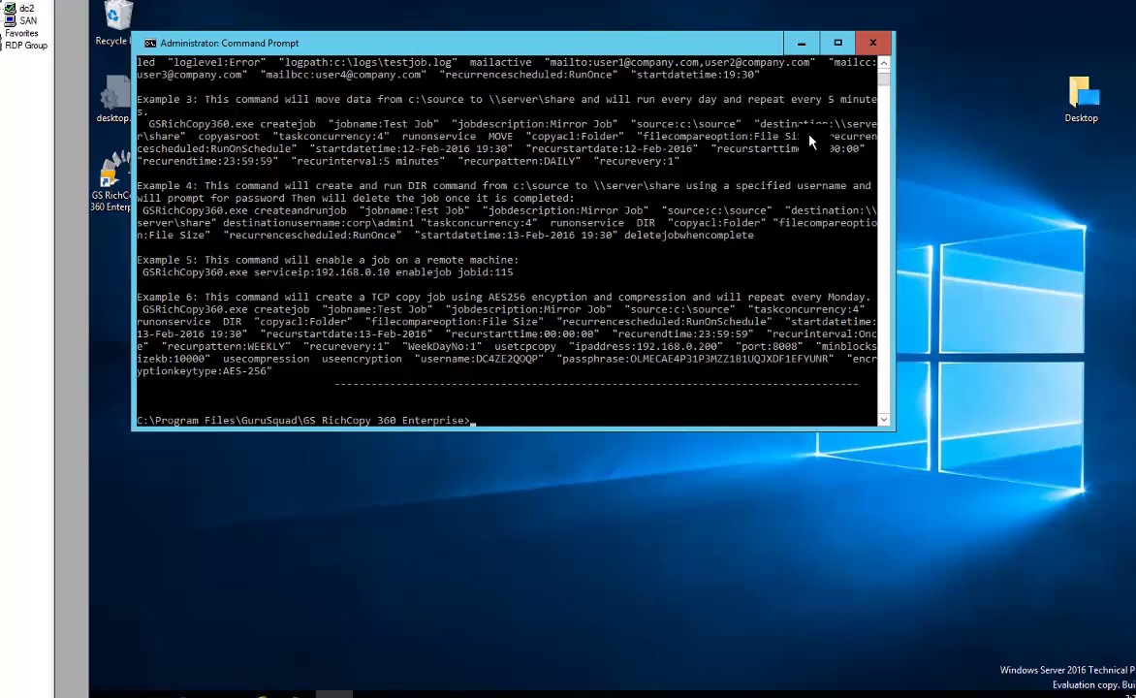
{"action": "left_click", "coordinate": [635, 218]}
{"action": "scroll", "coordinate": [611, 262], "scroll_direction": "up", "scroll_amount": 7}
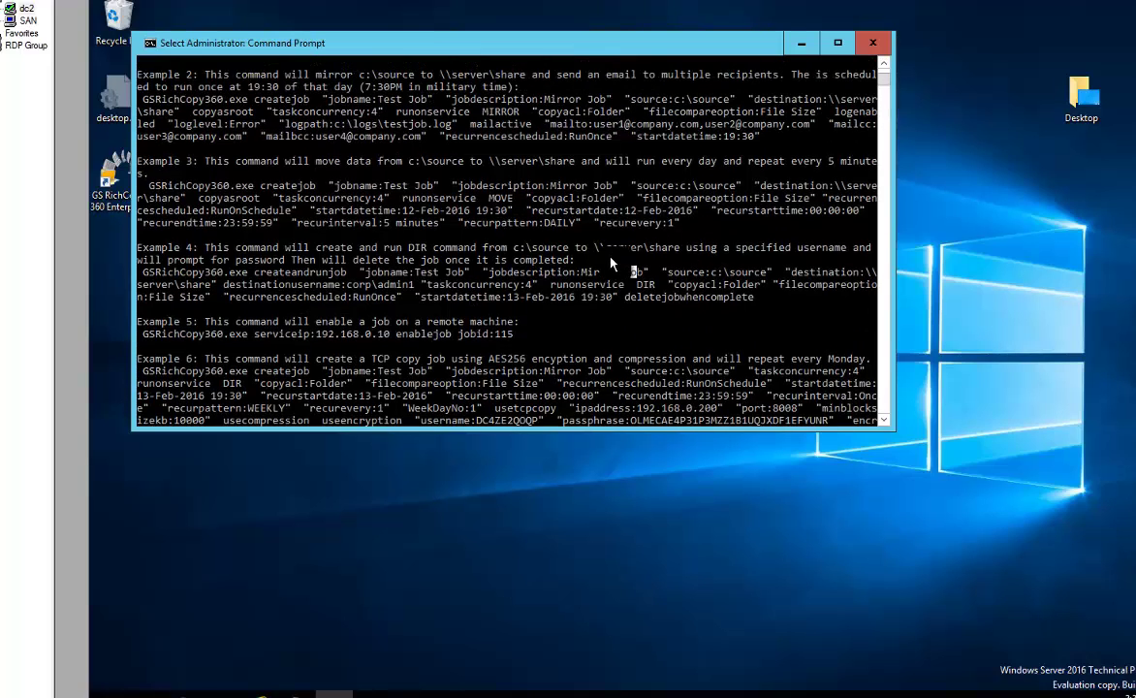
{"action": "scroll", "coordinate": [611, 262], "scroll_direction": "up", "scroll_amount": 15}
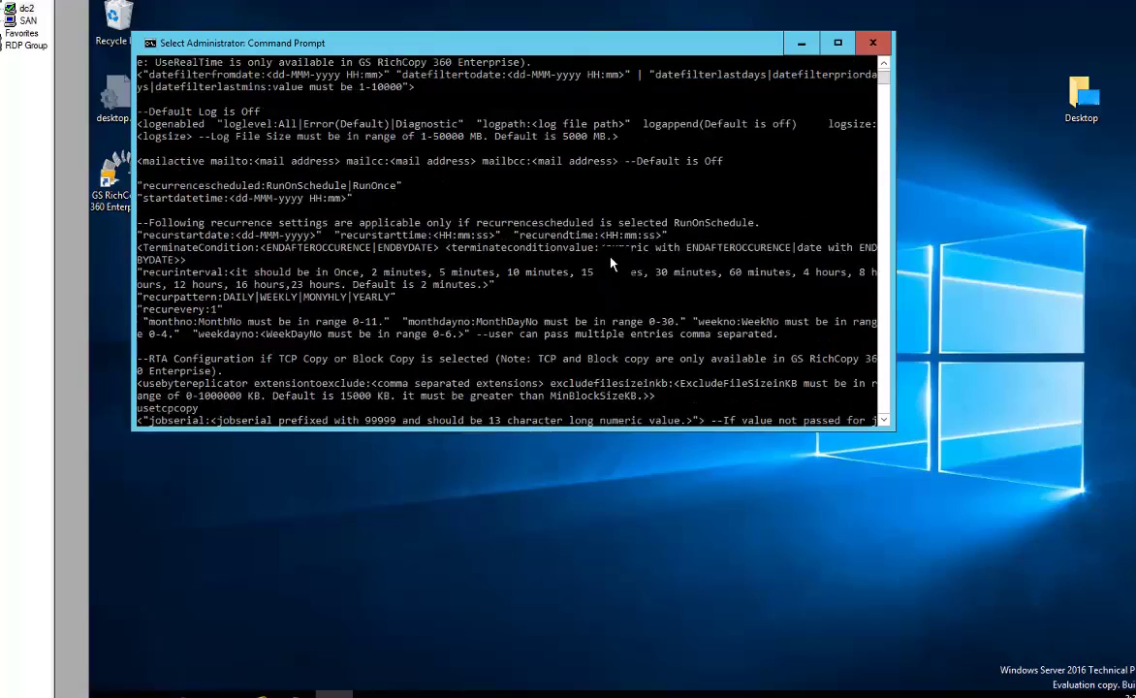
{"action": "scroll", "coordinate": [611, 262], "scroll_direction": "up", "scroll_amount": 13}
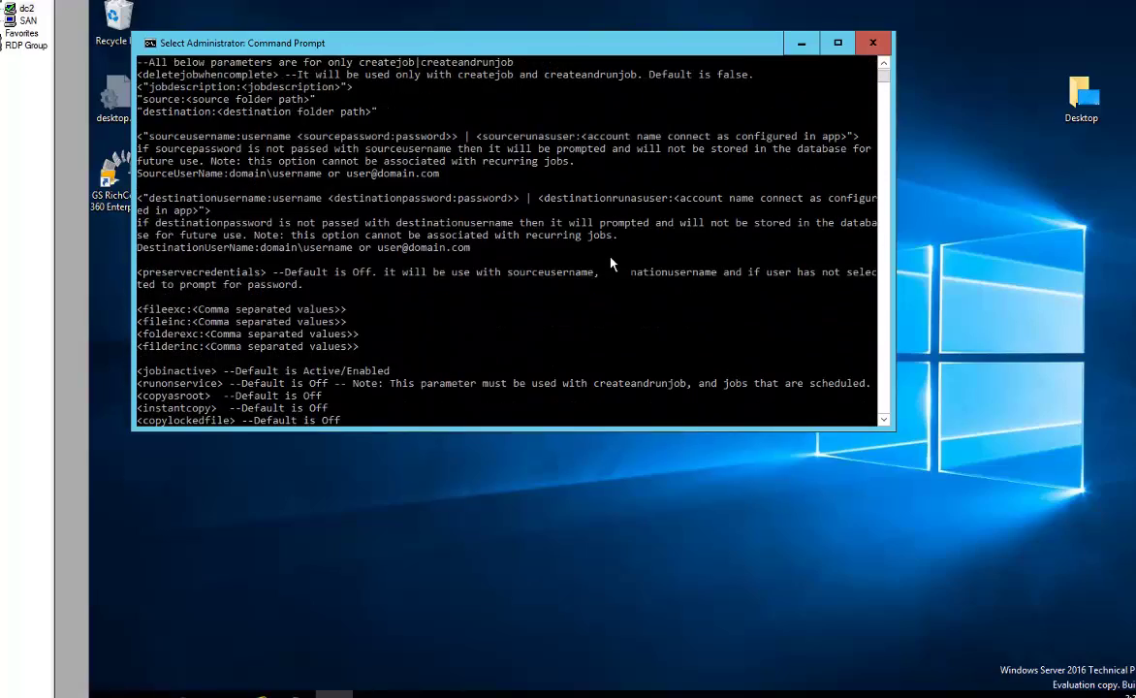
{"action": "scroll", "coordinate": [609, 260], "scroll_direction": "up", "scroll_amount": 2}
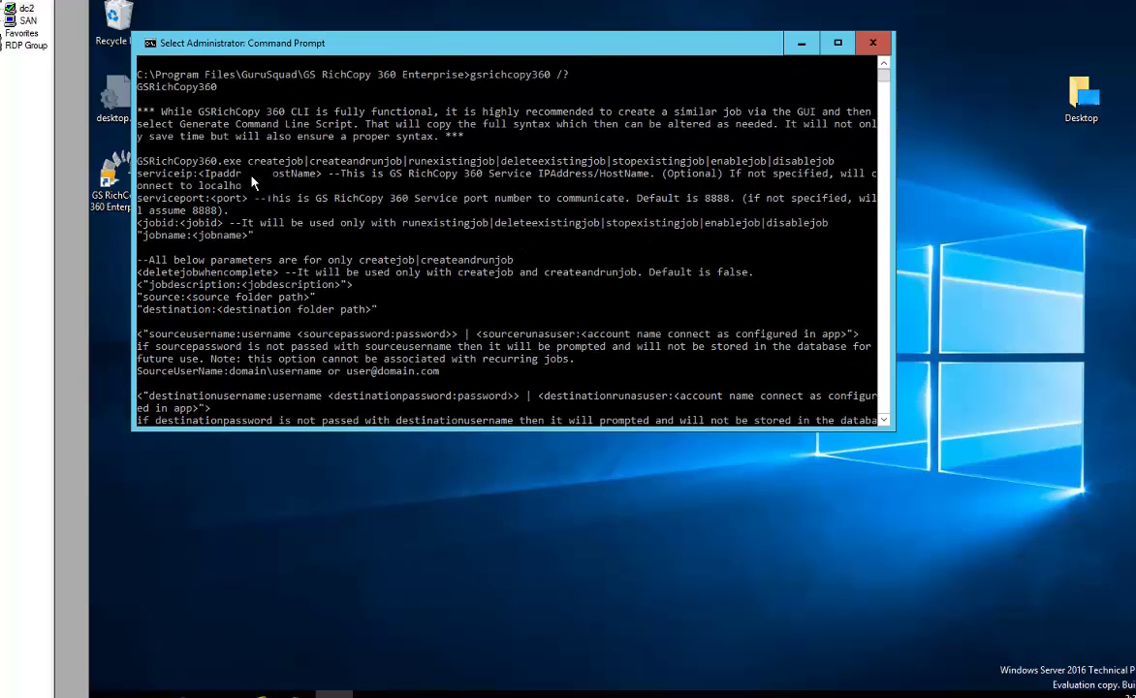
{"action": "scroll", "coordinate": [299, 195], "scroll_direction": "down", "scroll_amount": 3}
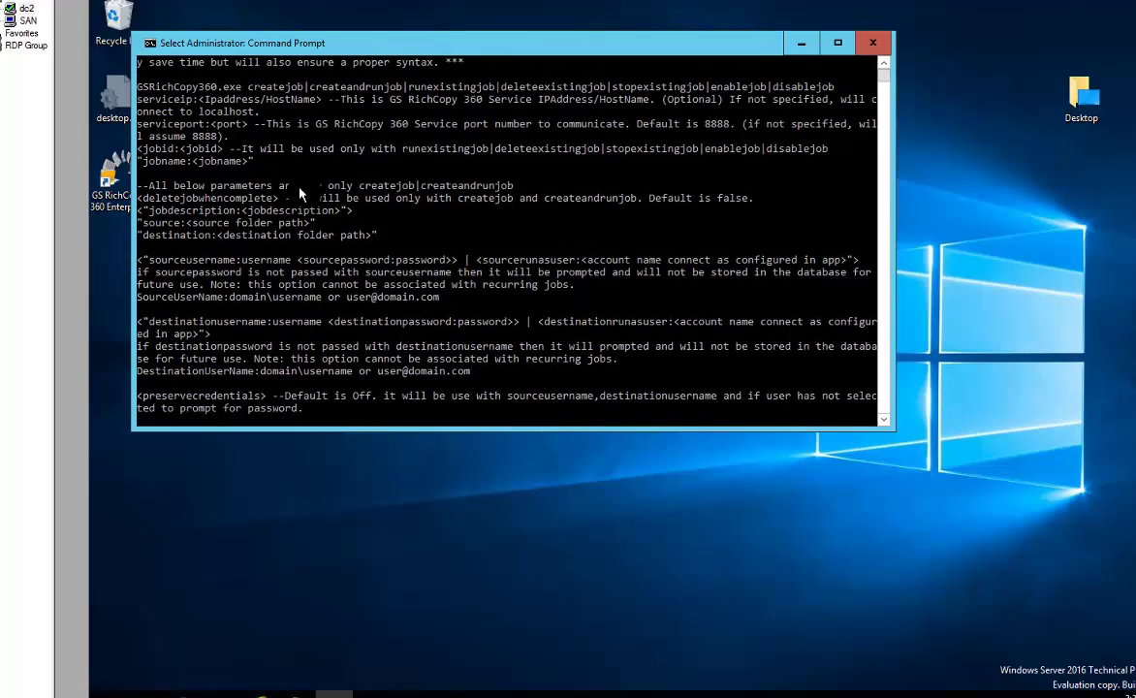
{"action": "scroll", "coordinate": [301, 194], "scroll_direction": "down", "scroll_amount": 7}
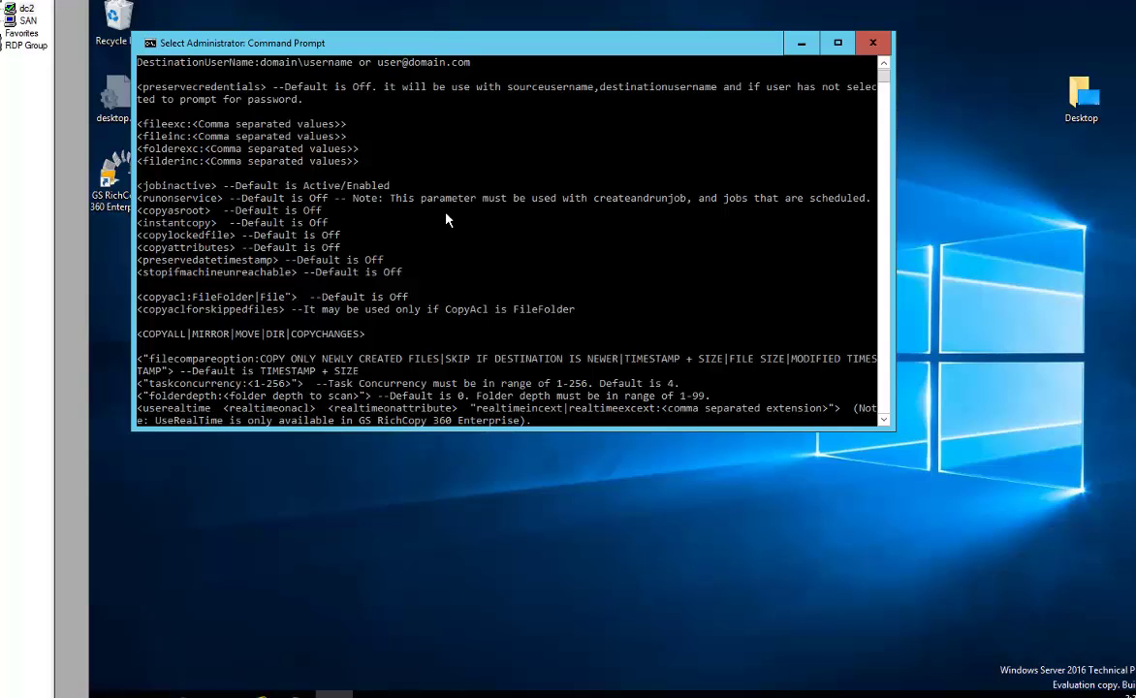
{"action": "scroll", "coordinate": [445, 221], "scroll_direction": "down", "scroll_amount": 5}
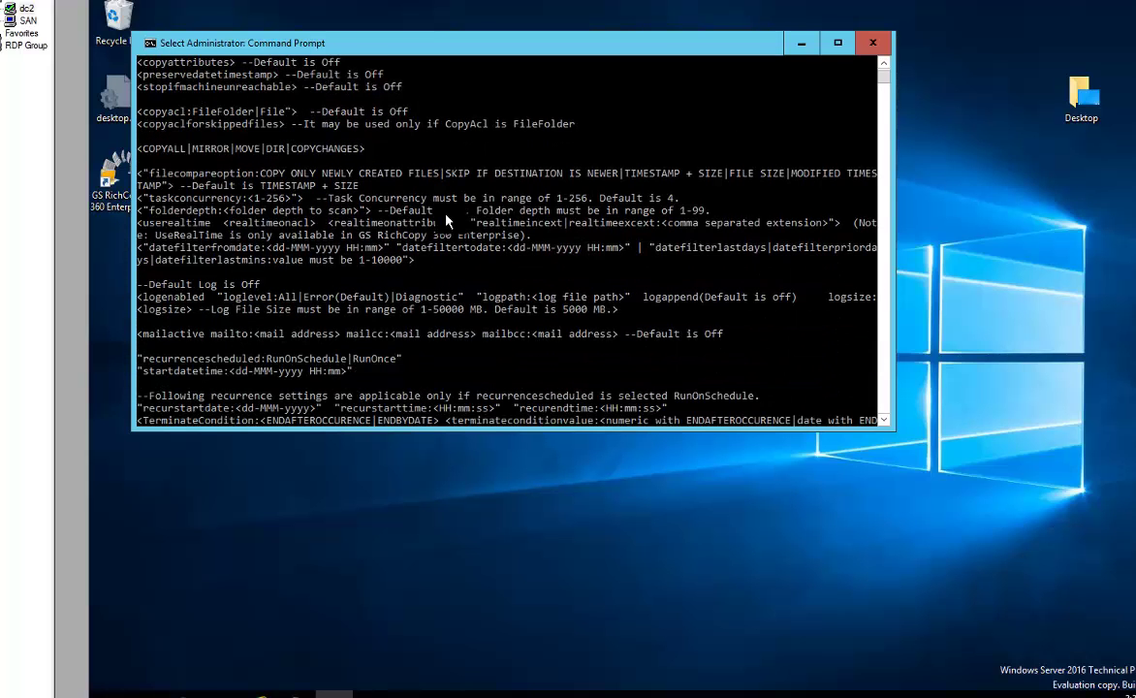
{"action": "scroll", "coordinate": [445, 221], "scroll_direction": "down", "scroll_amount": 2}
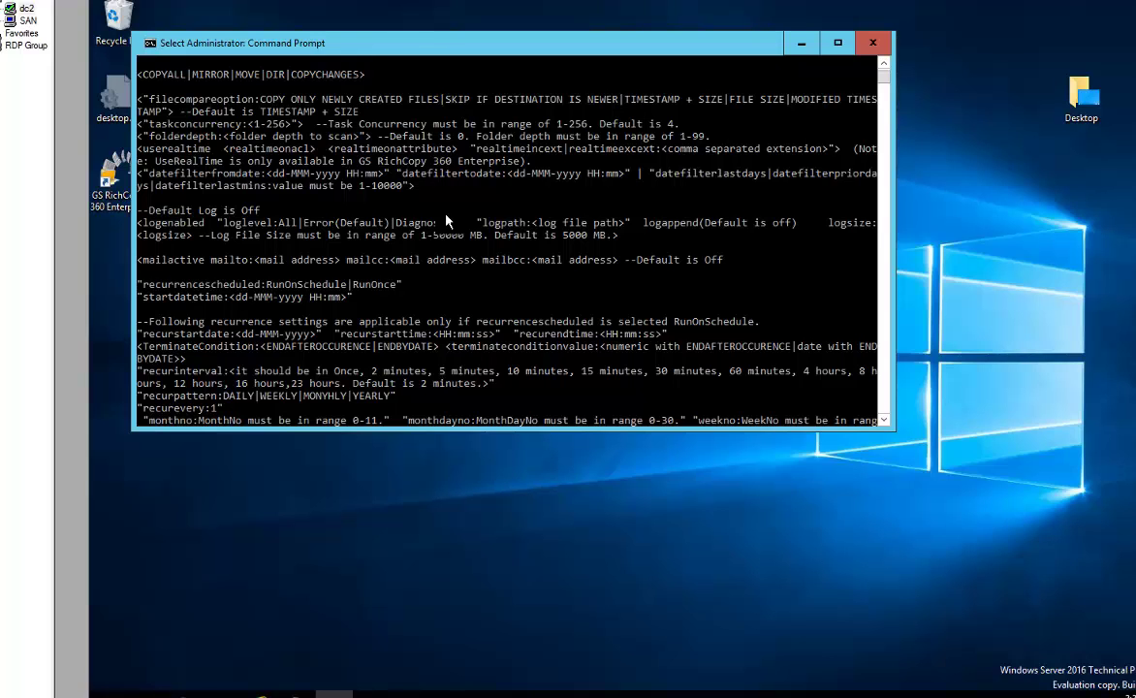
{"action": "scroll", "coordinate": [441, 215], "scroll_direction": "down", "scroll_amount": 10}
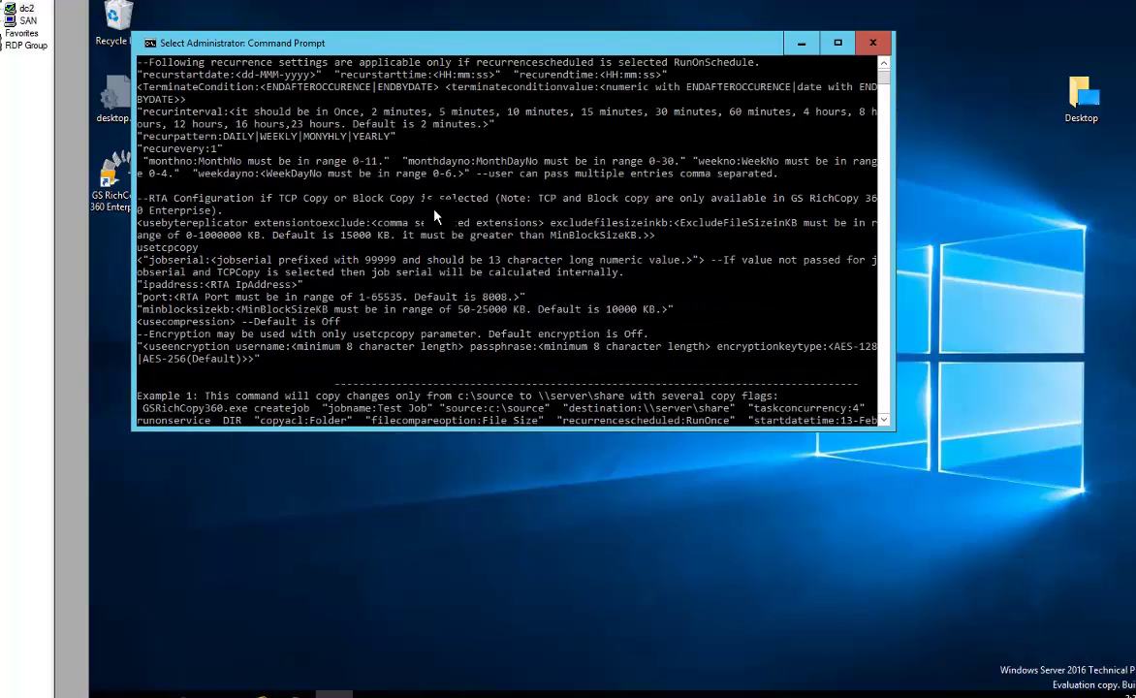
{"action": "scroll", "coordinate": [434, 213], "scroll_direction": "down", "scroll_amount": 5}
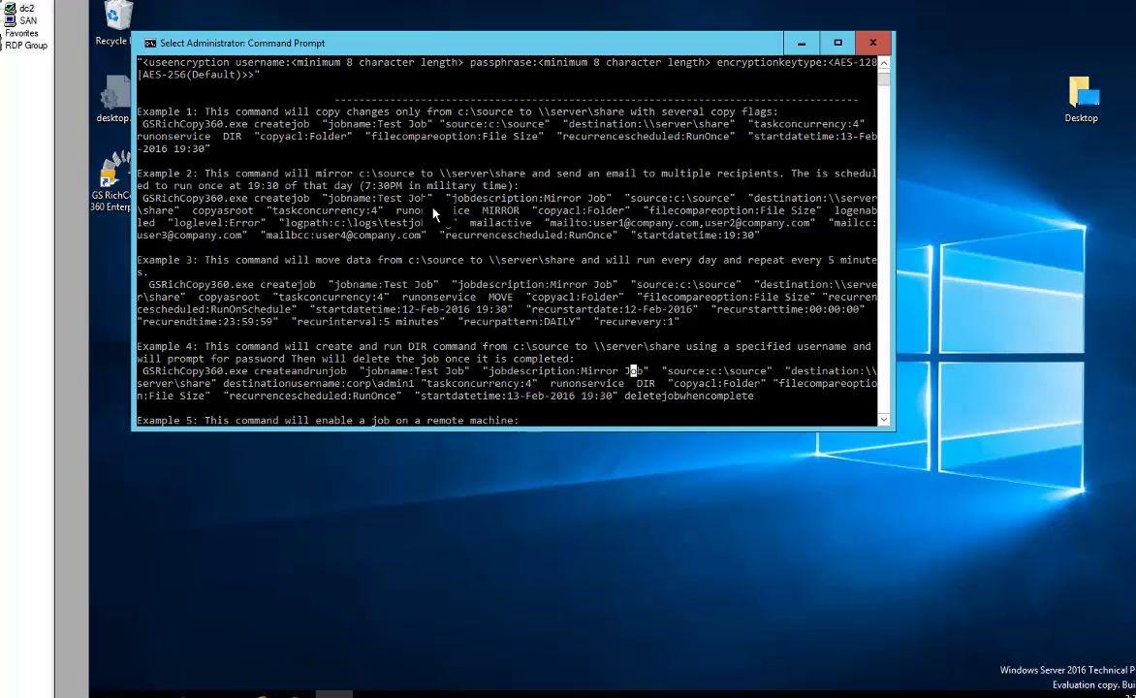
{"action": "scroll", "coordinate": [368, 283], "scroll_direction": "down", "scroll_amount": 5}
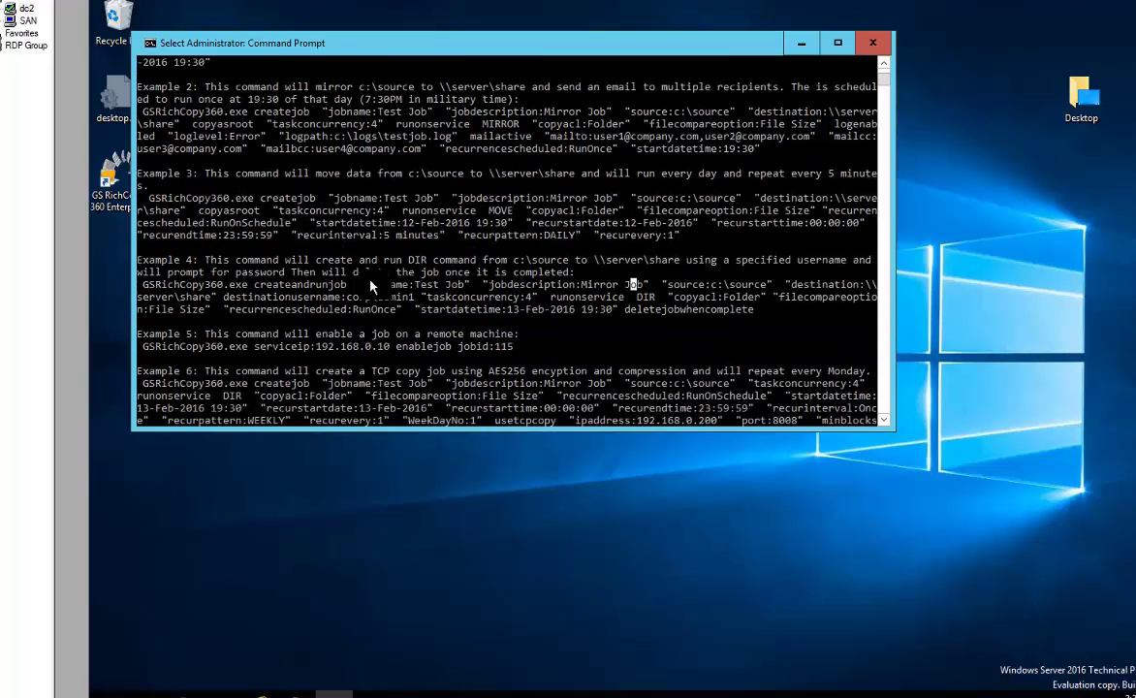
{"action": "scroll", "coordinate": [369, 285], "scroll_direction": "up", "scroll_amount": 2}
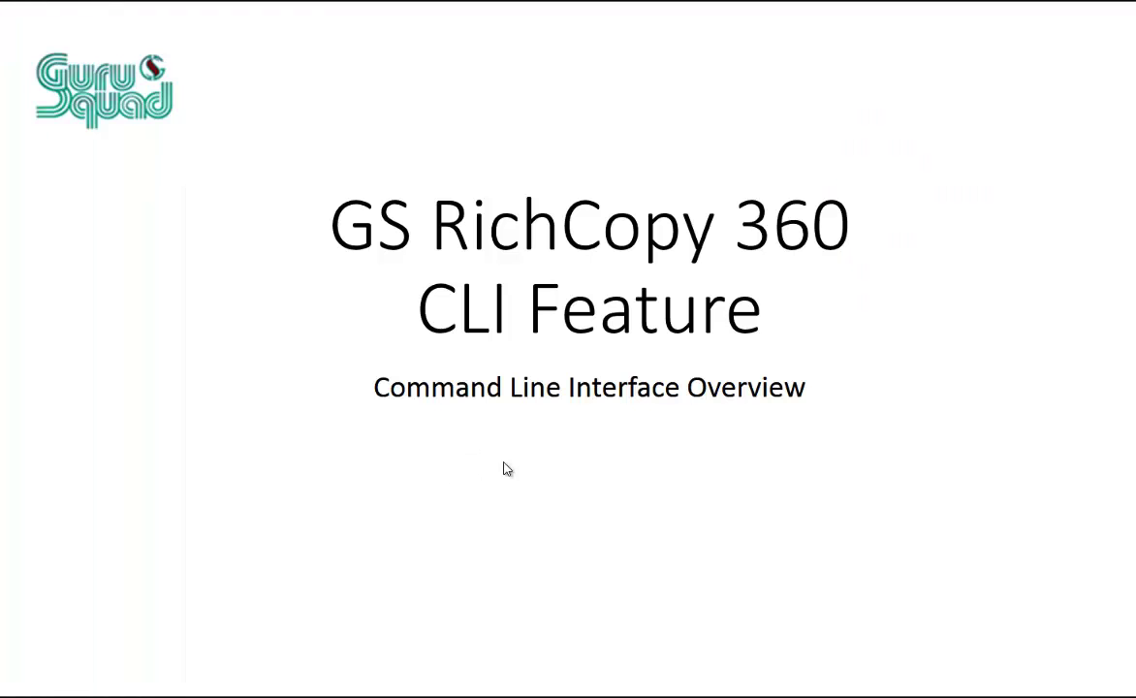
Advance to the supported-commands slide, leave the slideshow and minimize the Command Prompt
{"action": "left_click", "coordinate": [503, 466]}
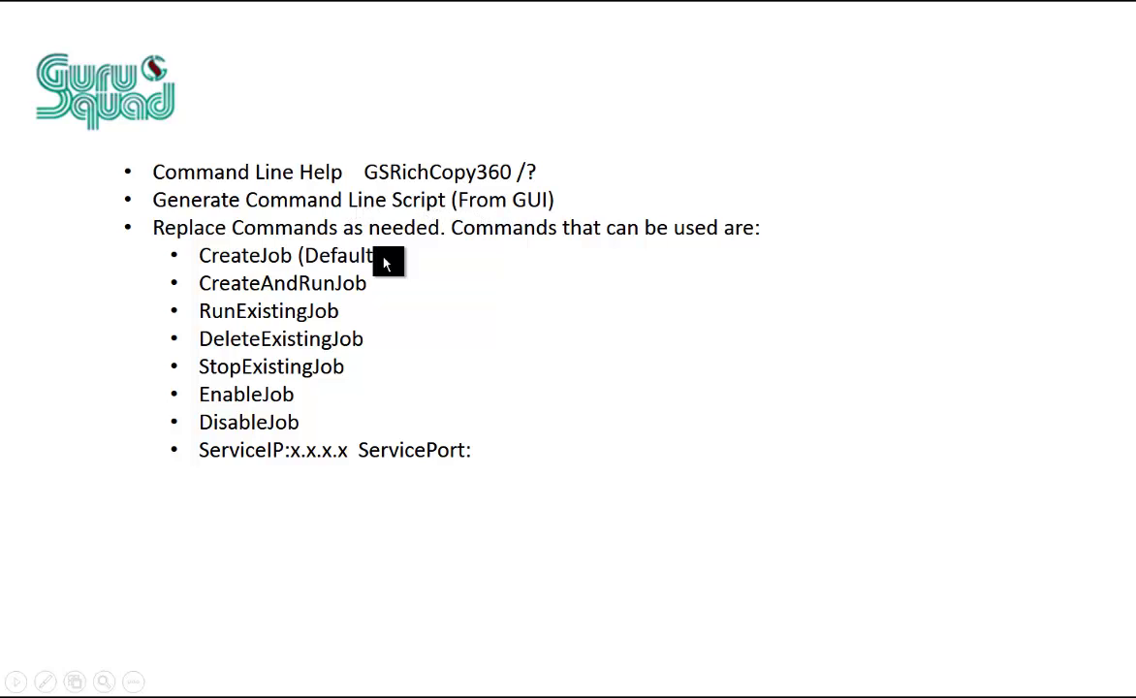
{"action": "key", "text": "alt+Tab"}
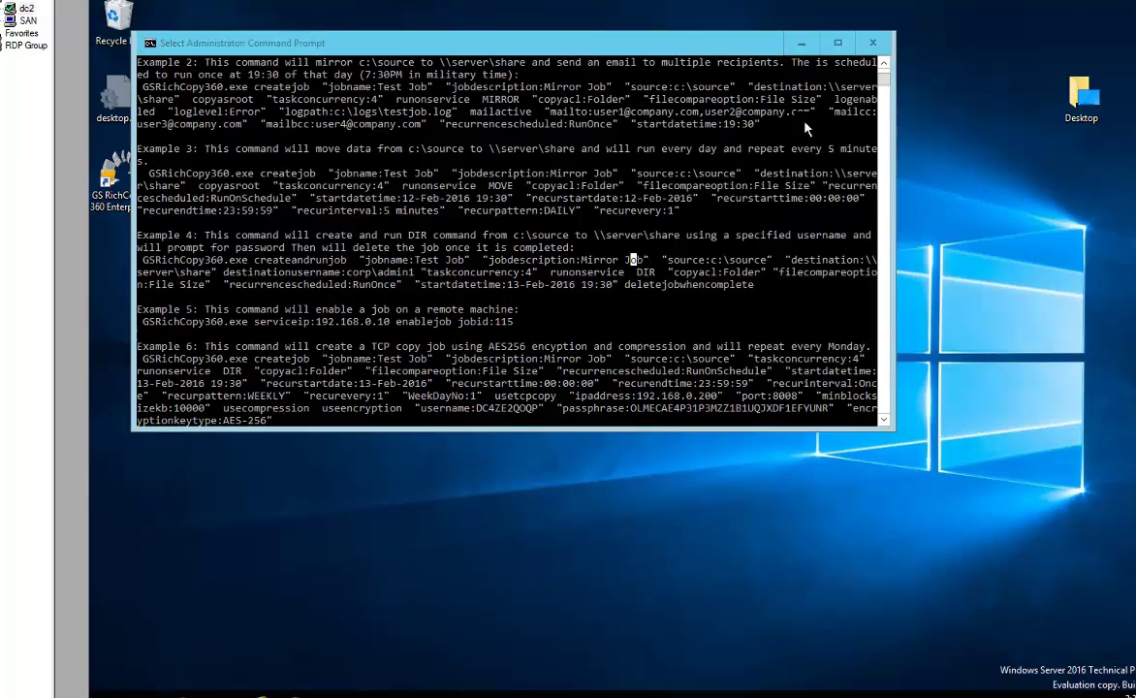
{"action": "left_click", "coordinate": [801, 42]}
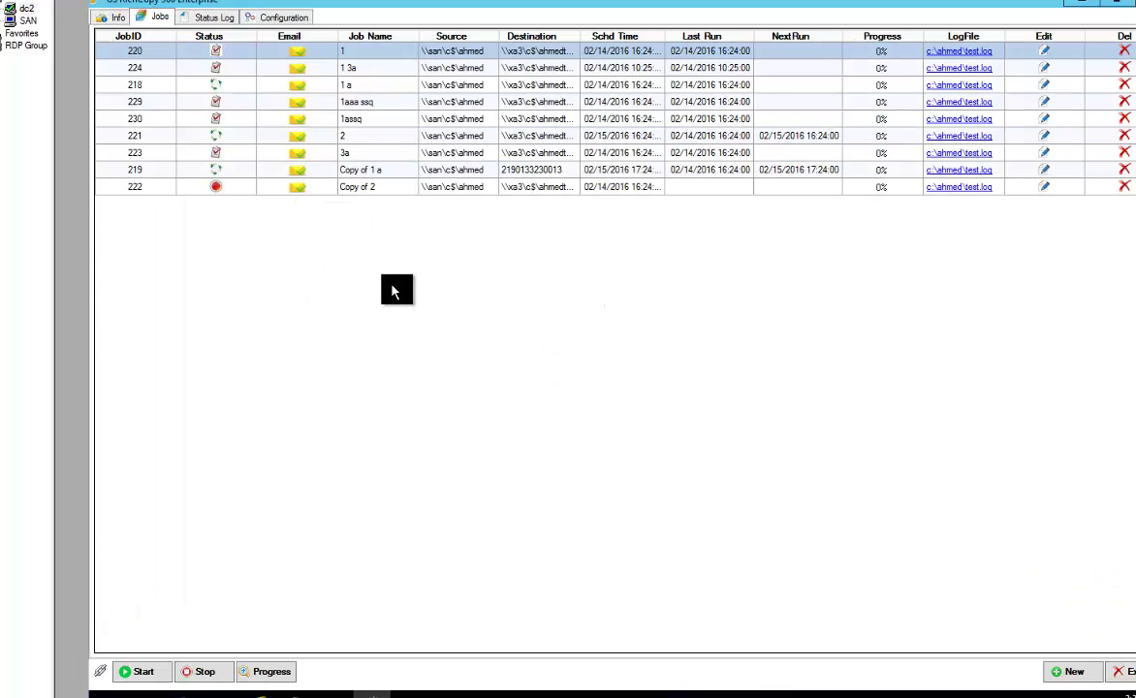
Create a new job from the job list menu, choosing 'No, I know what am doing' to skip the wizard
{"action": "right_click", "coordinate": [416, 258]}
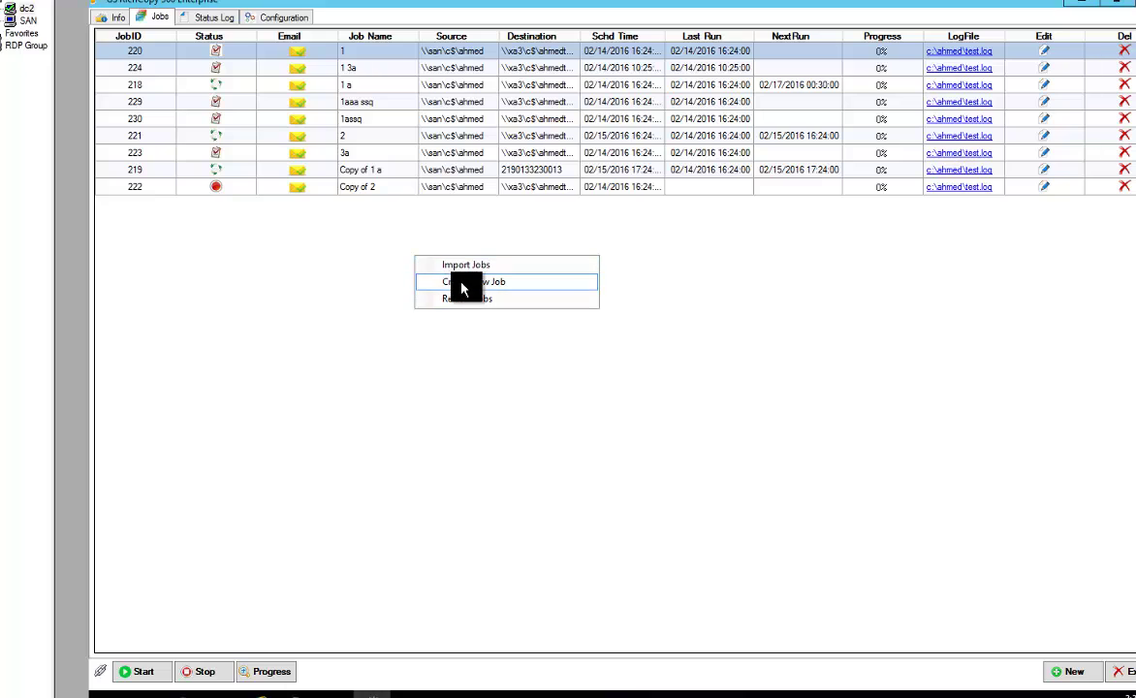
{"action": "left_click", "coordinate": [463, 282]}
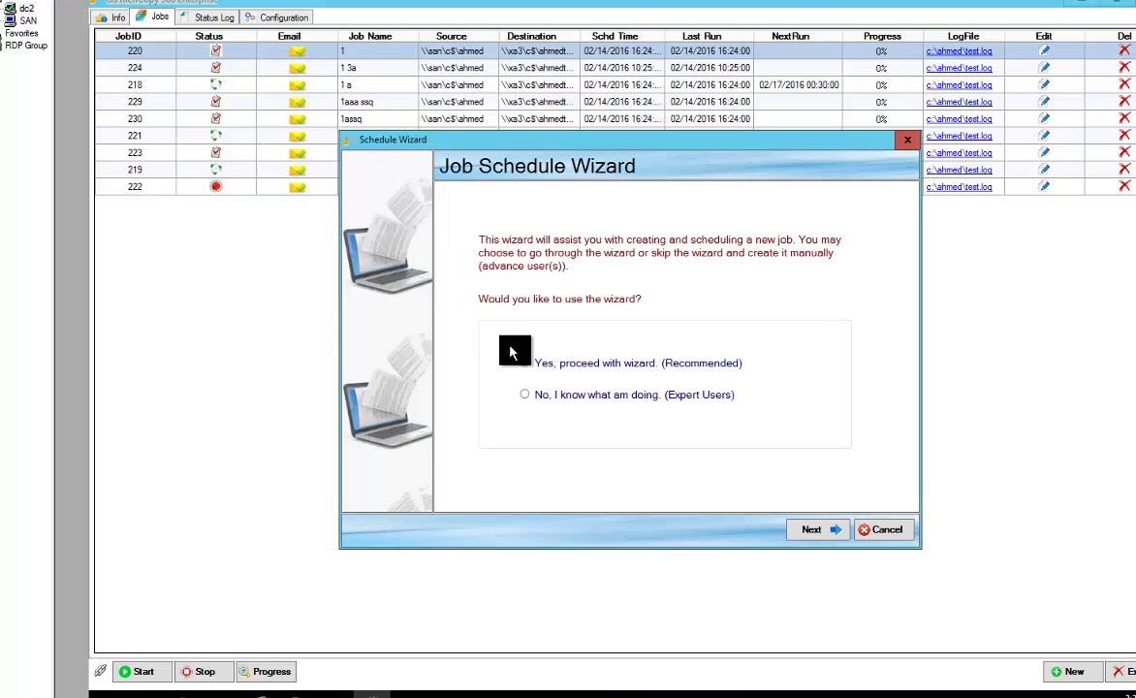
{"action": "left_click", "coordinate": [551, 402]}
{"action": "left_click", "coordinate": [806, 530]}
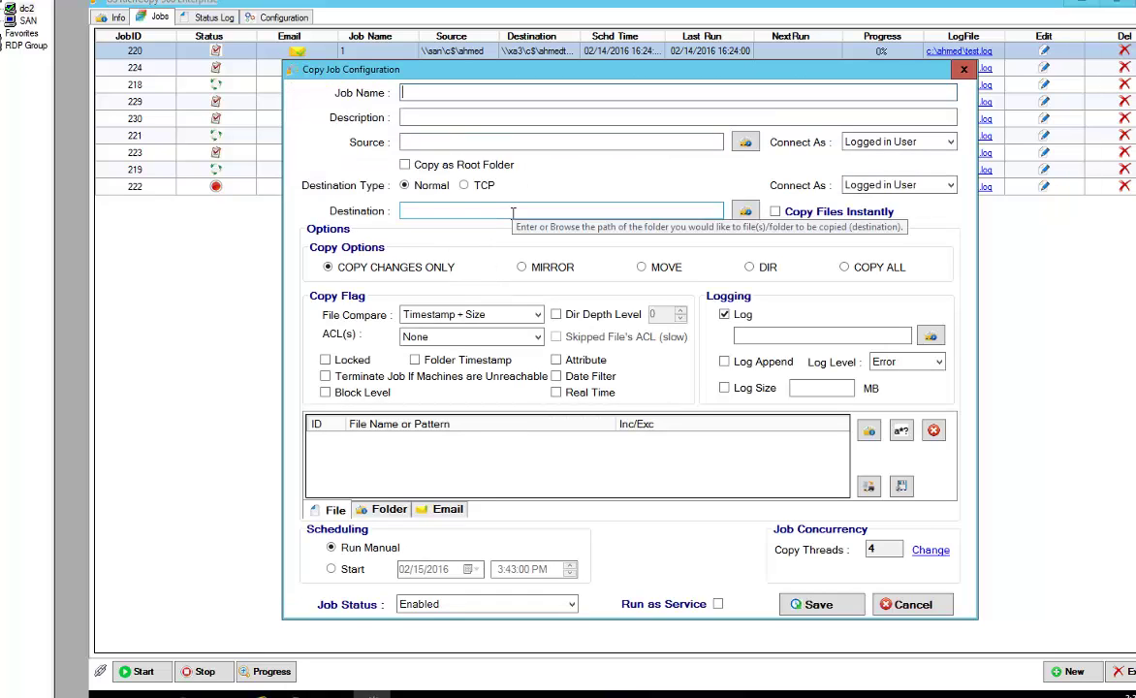
Name the job 'Test' and set c:\source as a root source folder
{"action": "type", "text": "Test"}
{"action": "key", "text": "Tab"}
{"action": "key", "text": "Tab"}
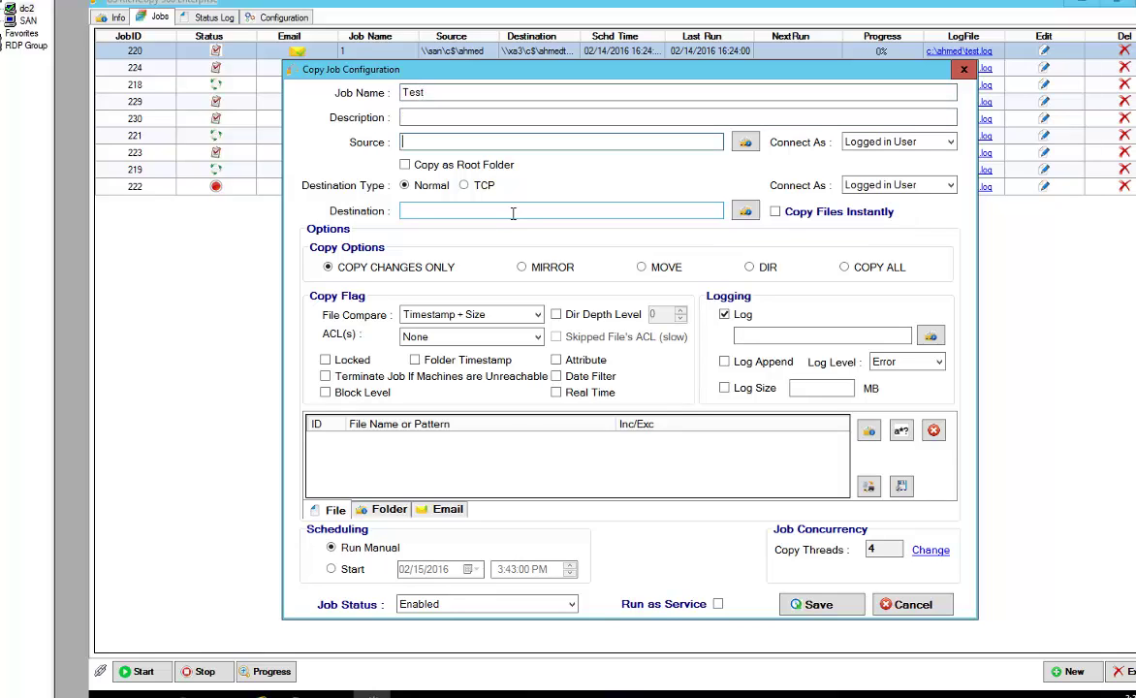
{"action": "type", "text": "c:\\source"}
{"action": "key", "text": "Tab"}
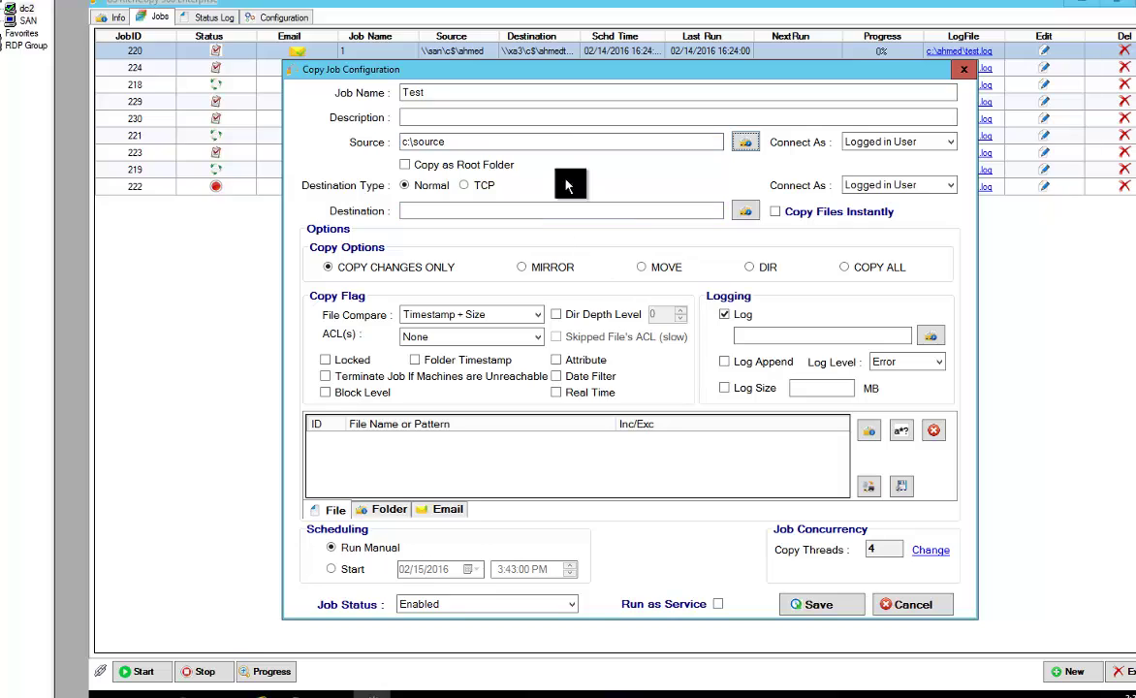
{"action": "left_click", "coordinate": [410, 168]}
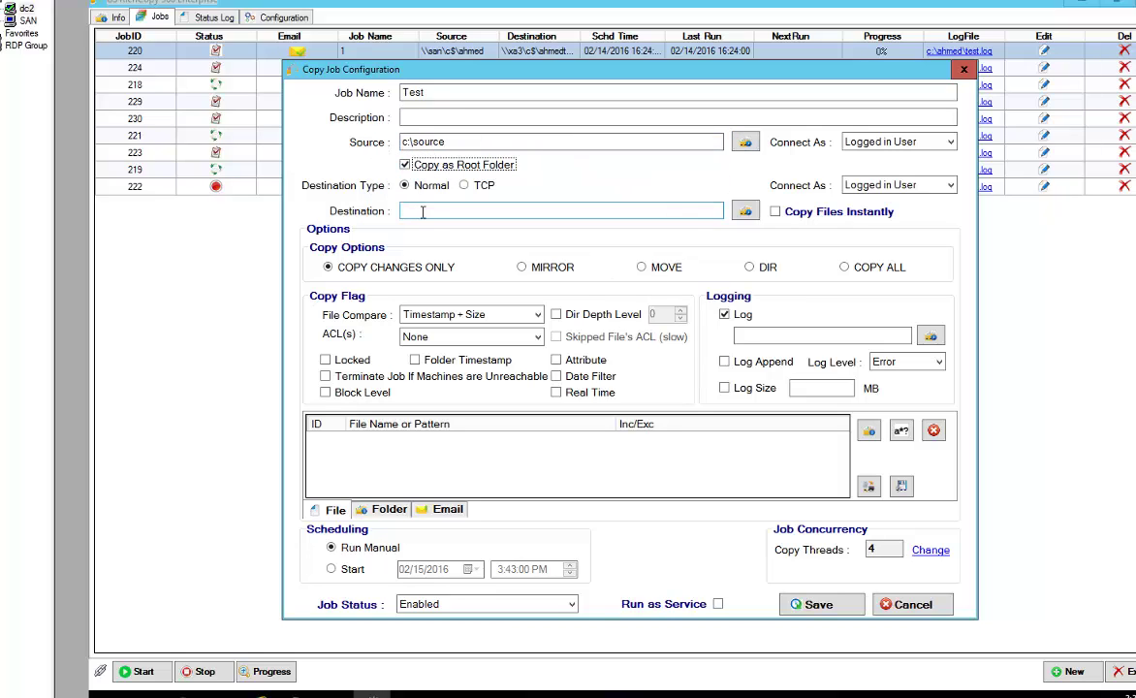
Set destination c:\destination; enable locked-file, timestamp, attribute, real-time and stop-if-unreachable options
{"action": "left_click", "coordinate": [436, 210]}
{"action": "type", "text": "c:\\"}
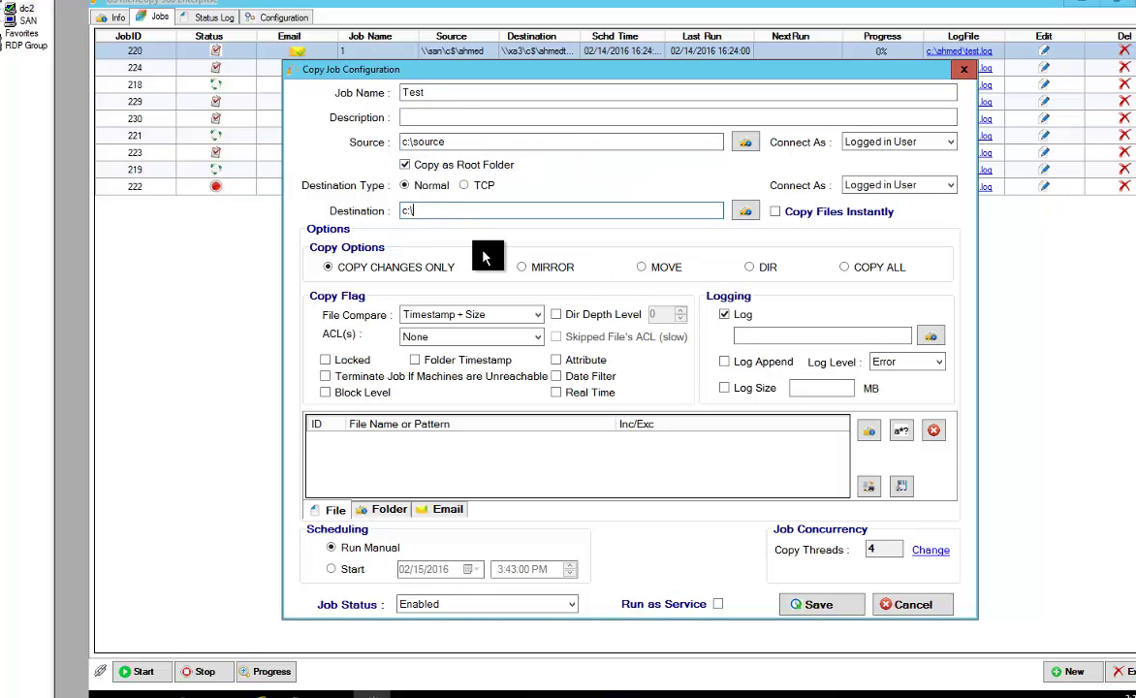
{"action": "type", "text": "destination"}
{"action": "left_click", "coordinate": [332, 361]}
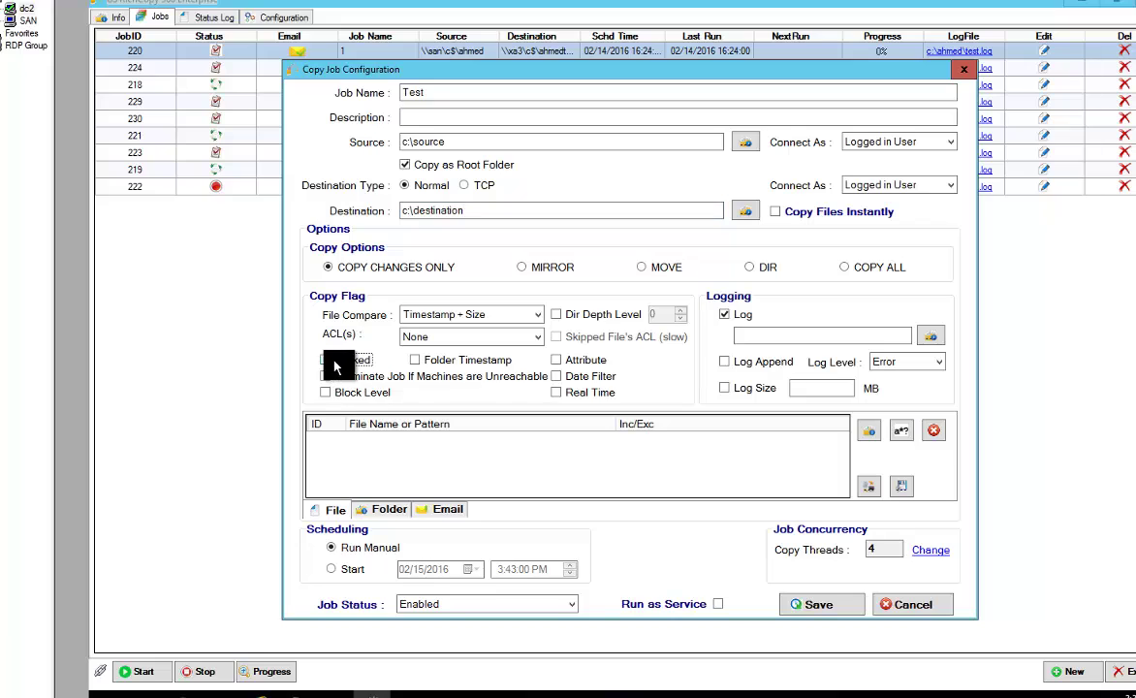
{"action": "left_click", "coordinate": [416, 361]}
{"action": "left_click", "coordinate": [555, 359]}
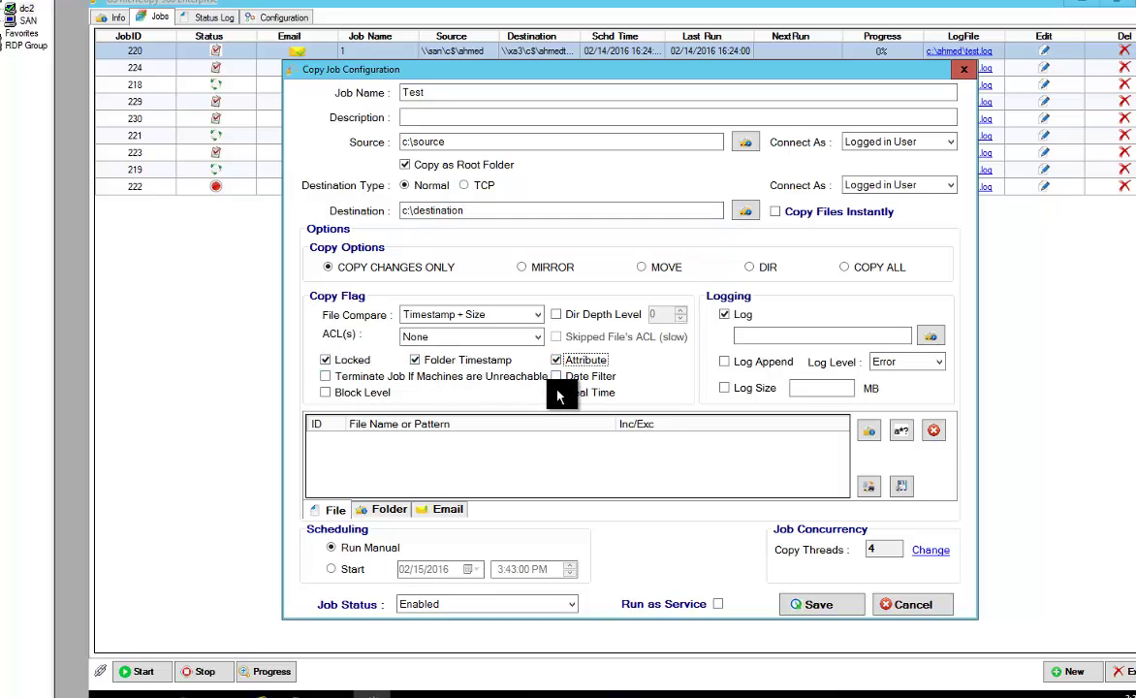
{"action": "left_click", "coordinate": [557, 392]}
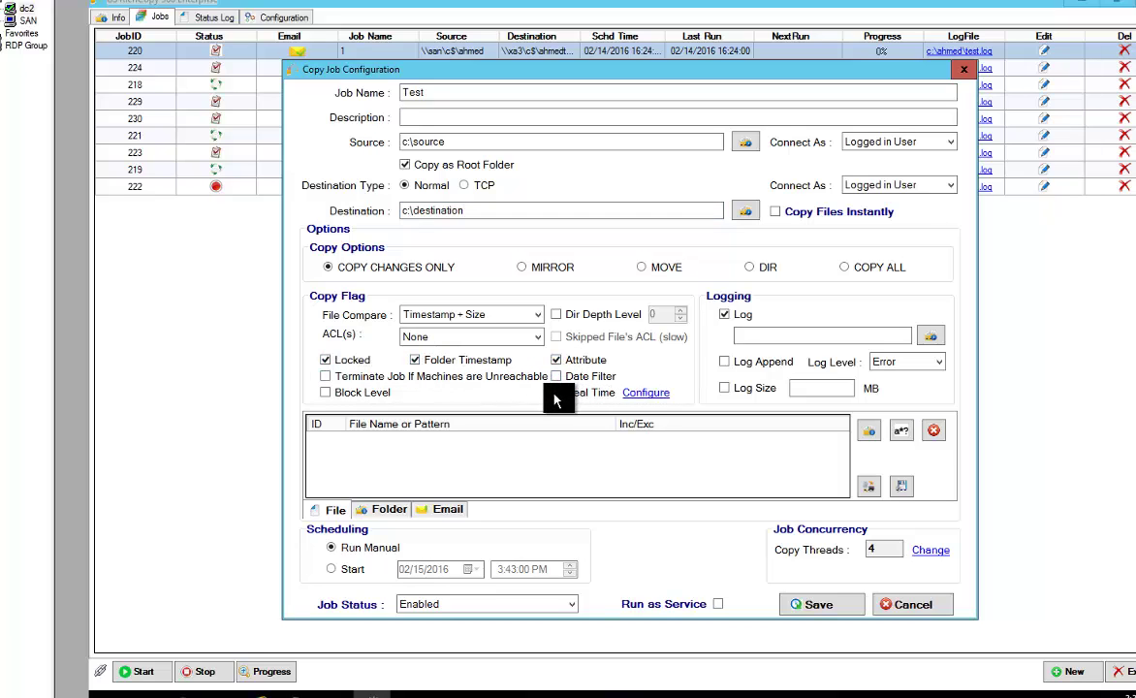
{"action": "left_click", "coordinate": [324, 377]}
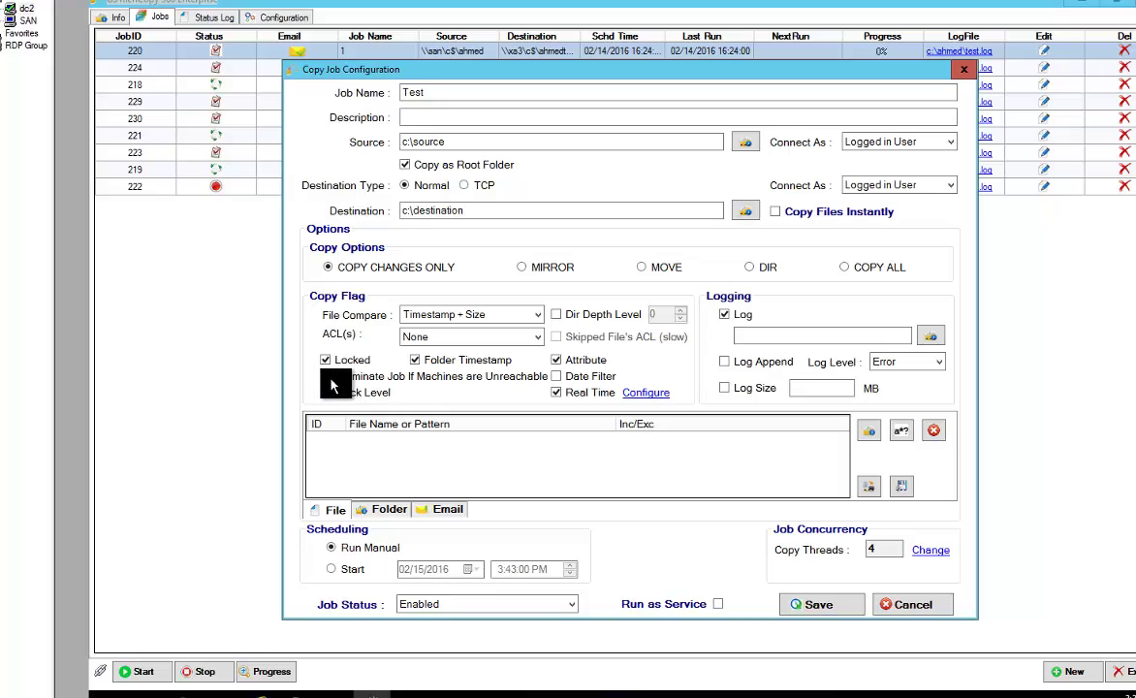
Log to c:\log\test.log, add the support e-mail recipient, and schedule a 02/15/2016 3:43 PM start
{"action": "left_click", "coordinate": [794, 338]}
{"action": "type", "text": "c:\\"}
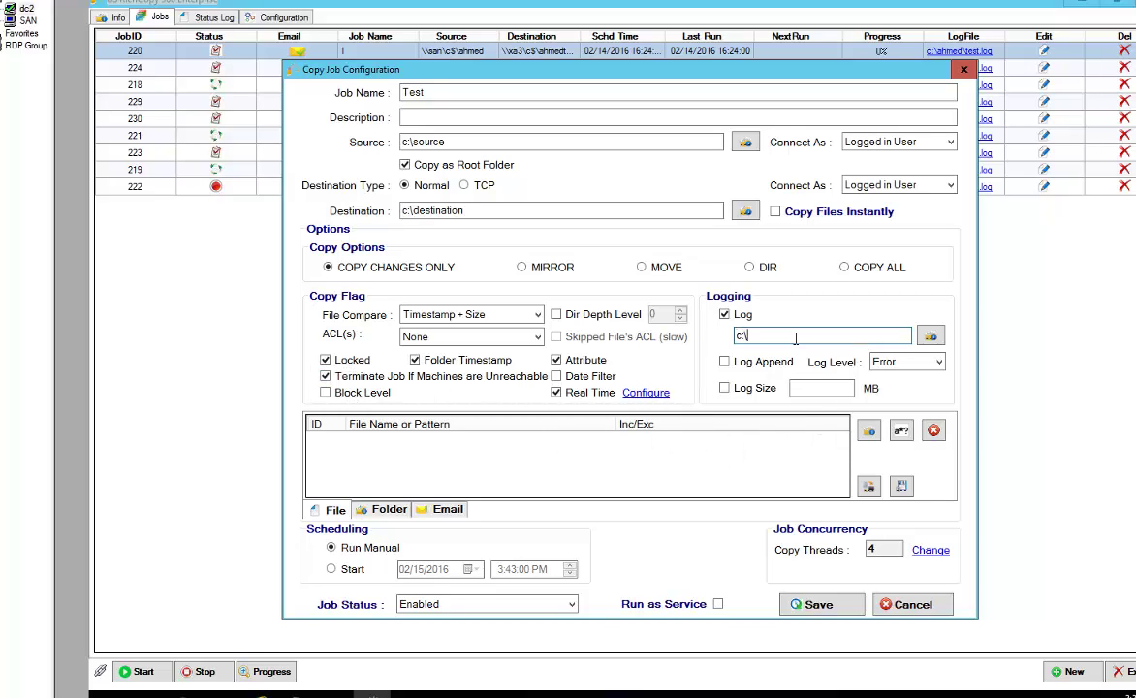
{"action": "type", "text": "log\\test.log"}
{"action": "left_click", "coordinate": [438, 510]}
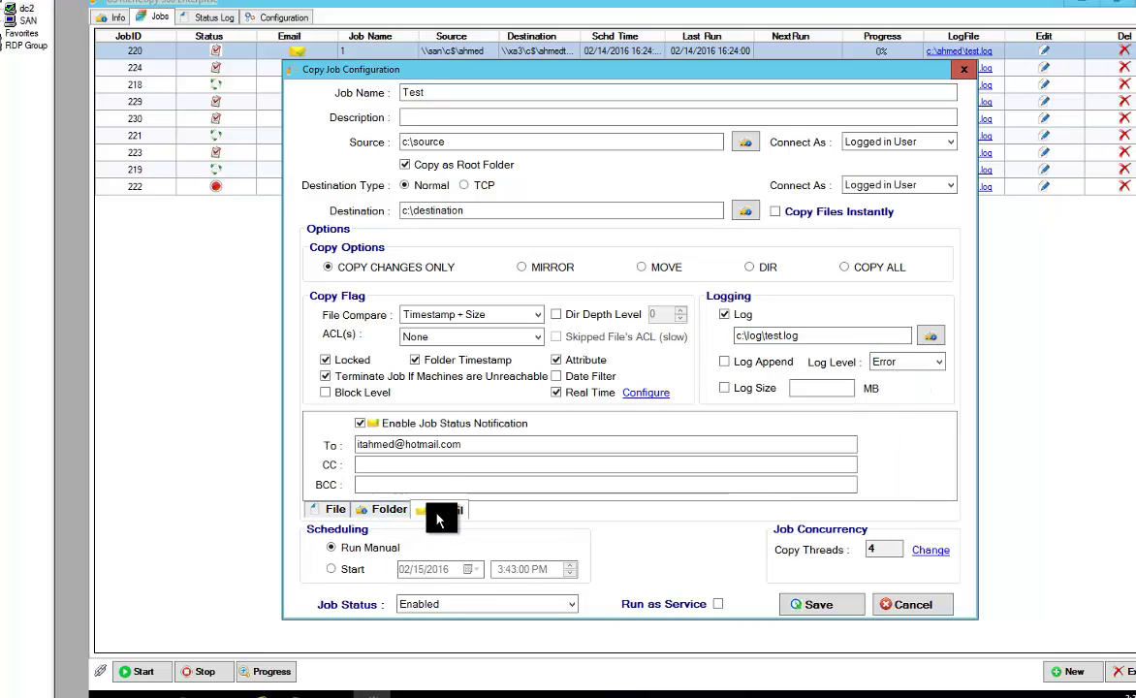
{"action": "type", "text": "m"}
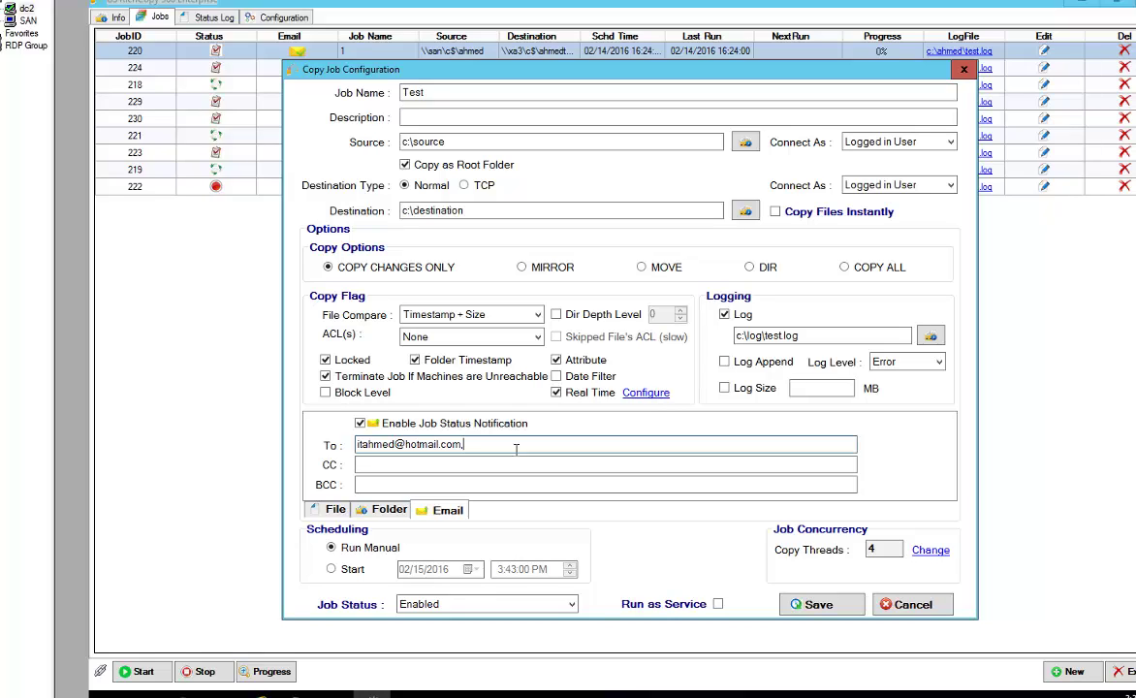
{"action": "left_click", "coordinate": [344, 572]}
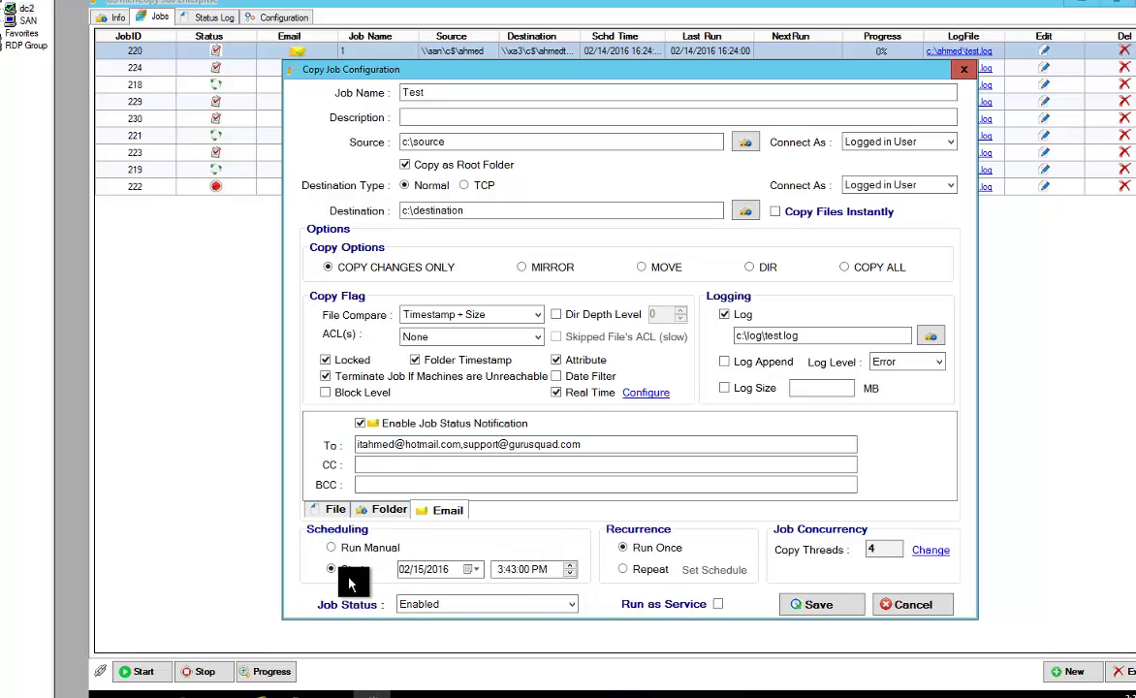
Make the Test job repeat with a recurrence start date of 02/16/2016, and run as a service
{"action": "left_click", "coordinate": [624, 570]}
{"action": "left_click", "coordinate": [708, 572]}
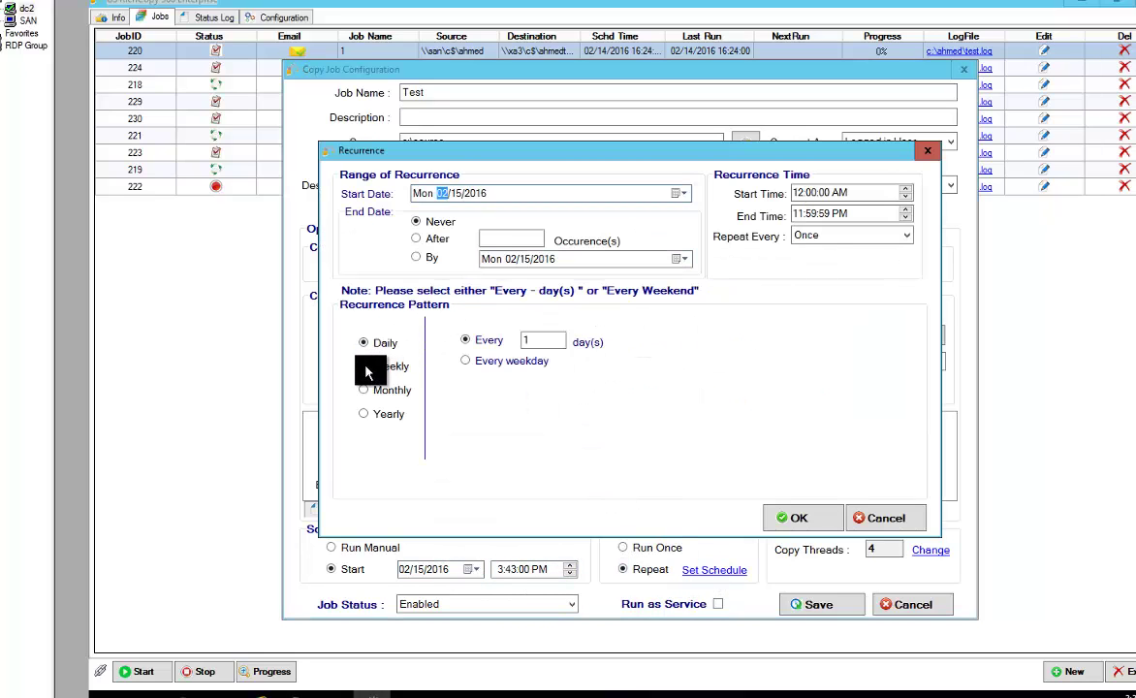
{"action": "left_click", "coordinate": [827, 236]}
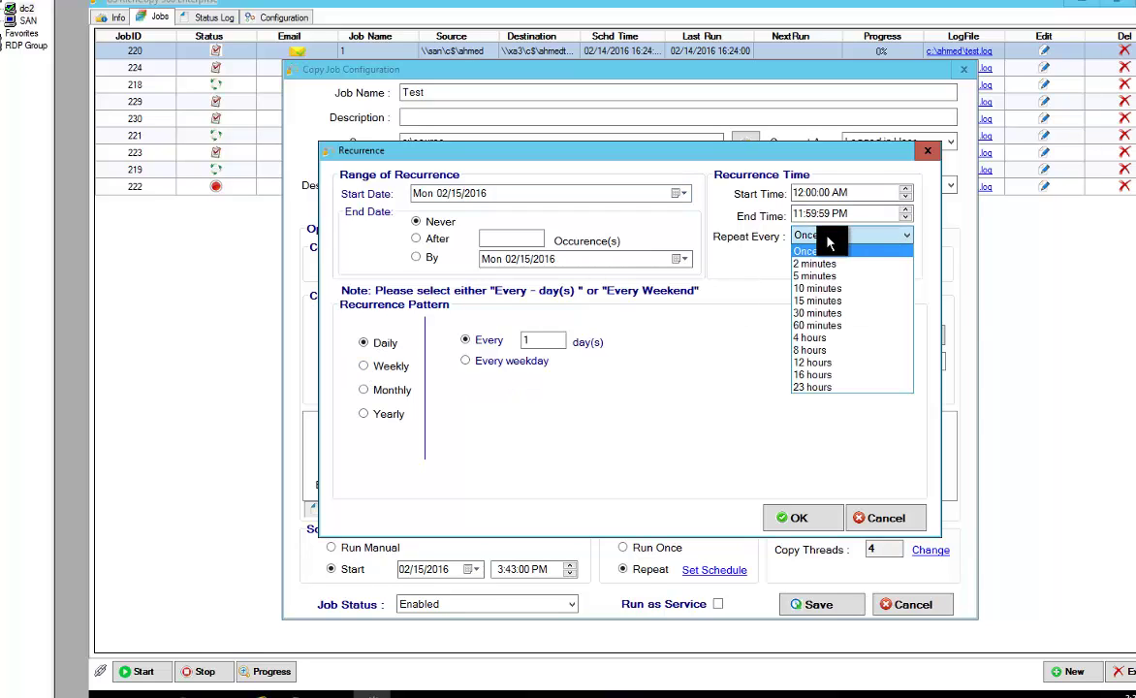
{"action": "left_click", "coordinate": [827, 238]}
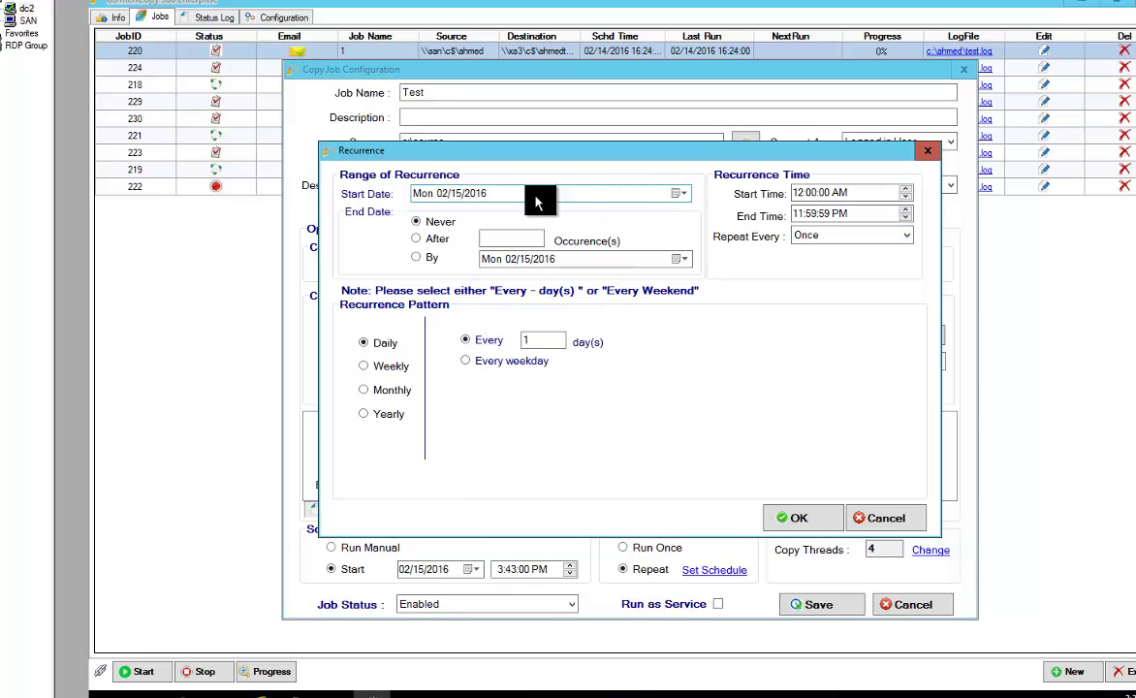
{"action": "left_click", "coordinate": [679, 193]}
{"action": "left_click", "coordinate": [473, 269]}
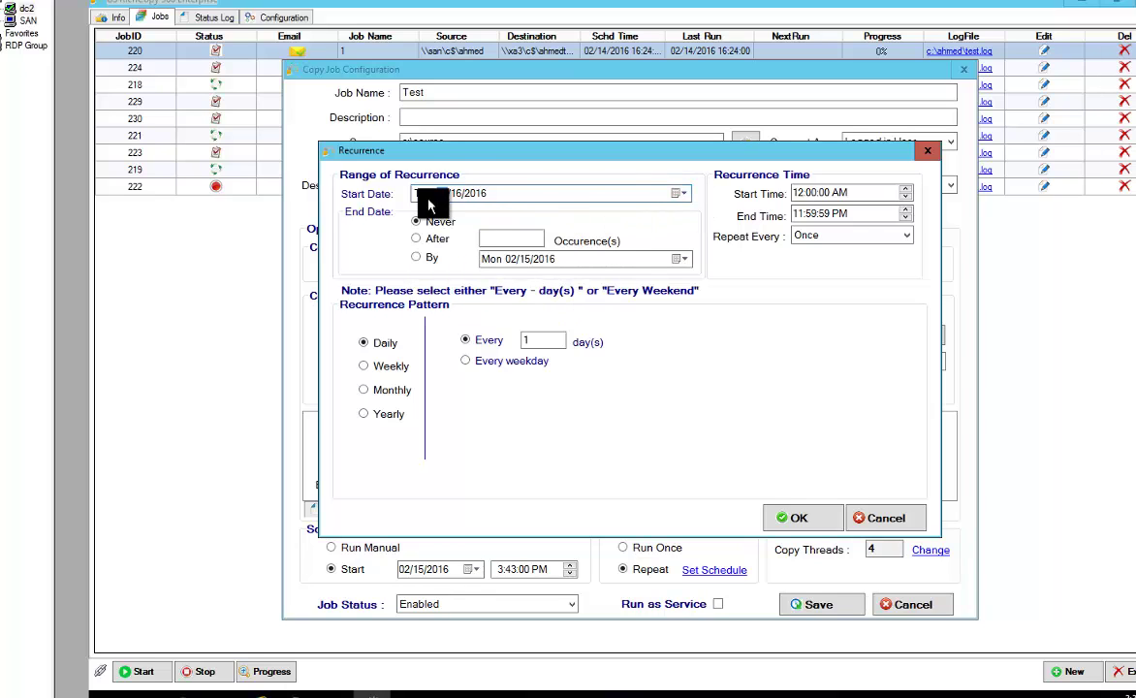
{"action": "left_click", "coordinate": [797, 517]}
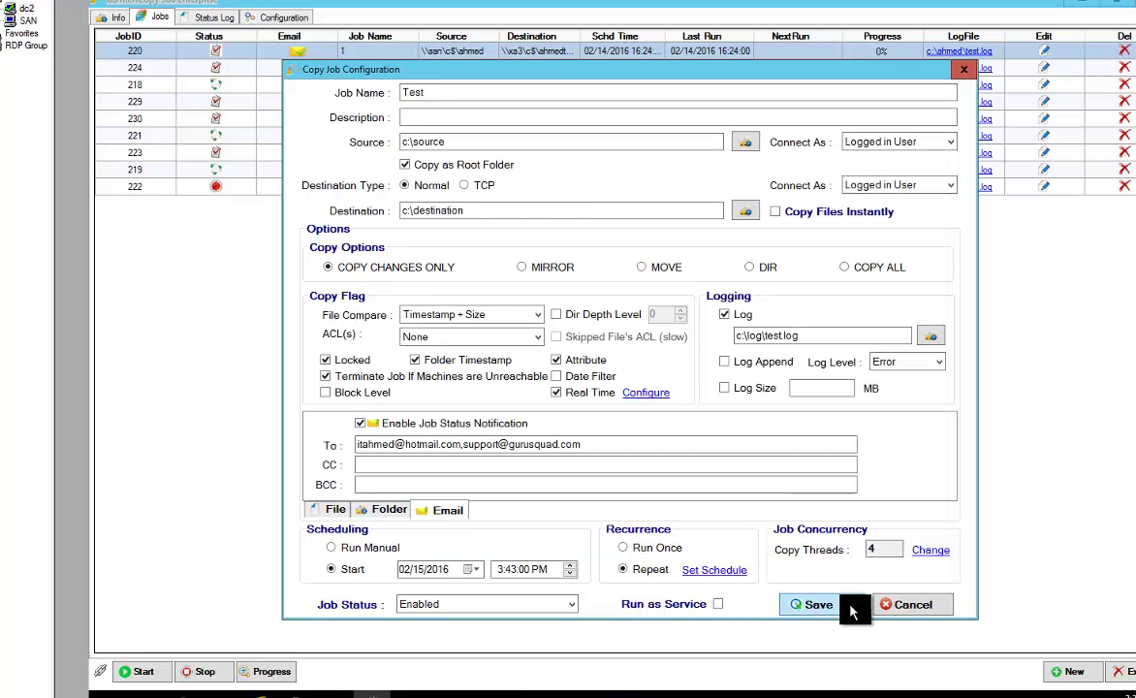
{"action": "mouse_move", "coordinate": [718, 608]}
Save the Test job, then generate job 231's command-line script to the clipboard
{"action": "left_click", "coordinate": [804, 605]}
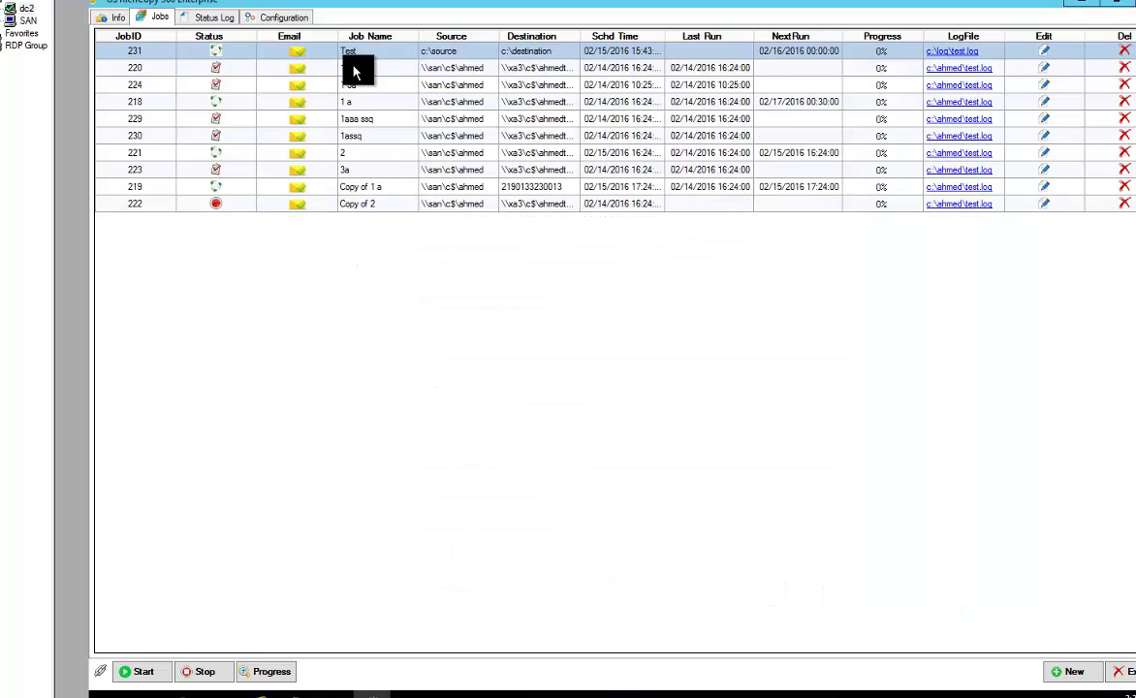
{"action": "right_click", "coordinate": [466, 57]}
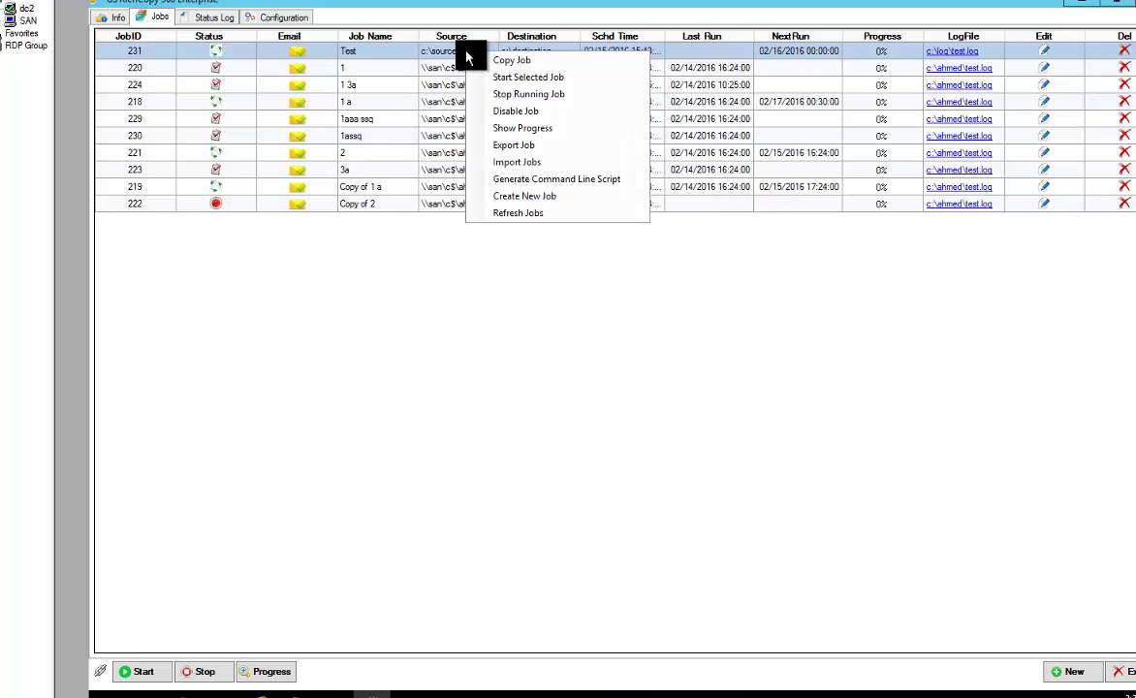
{"action": "left_click", "coordinate": [554, 180]}
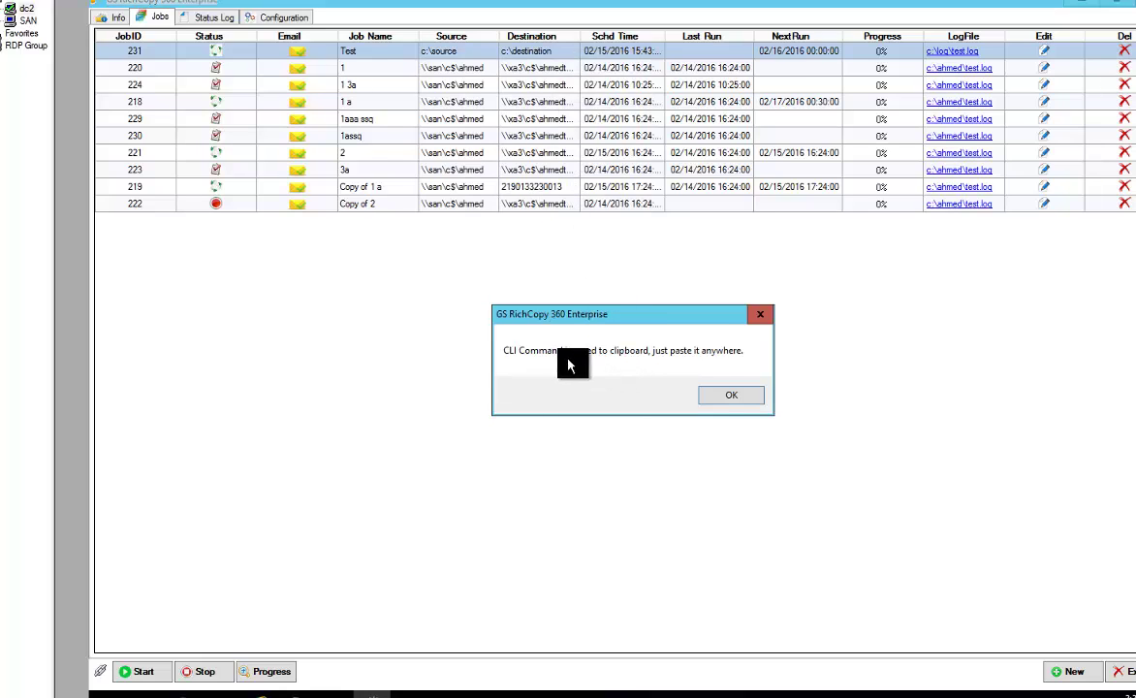
{"action": "left_click", "coordinate": [725, 394]}
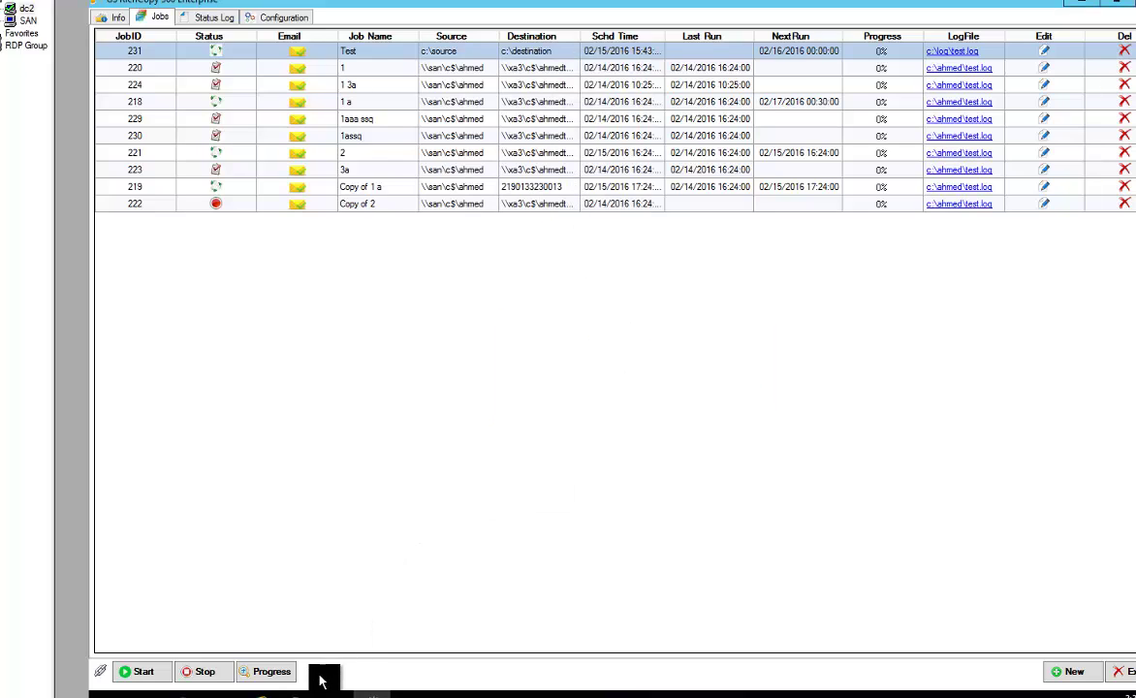
Launch notepad through Win+X Run and paste the generated createjob command into it
{"action": "left_click", "coordinate": [296, 694]}
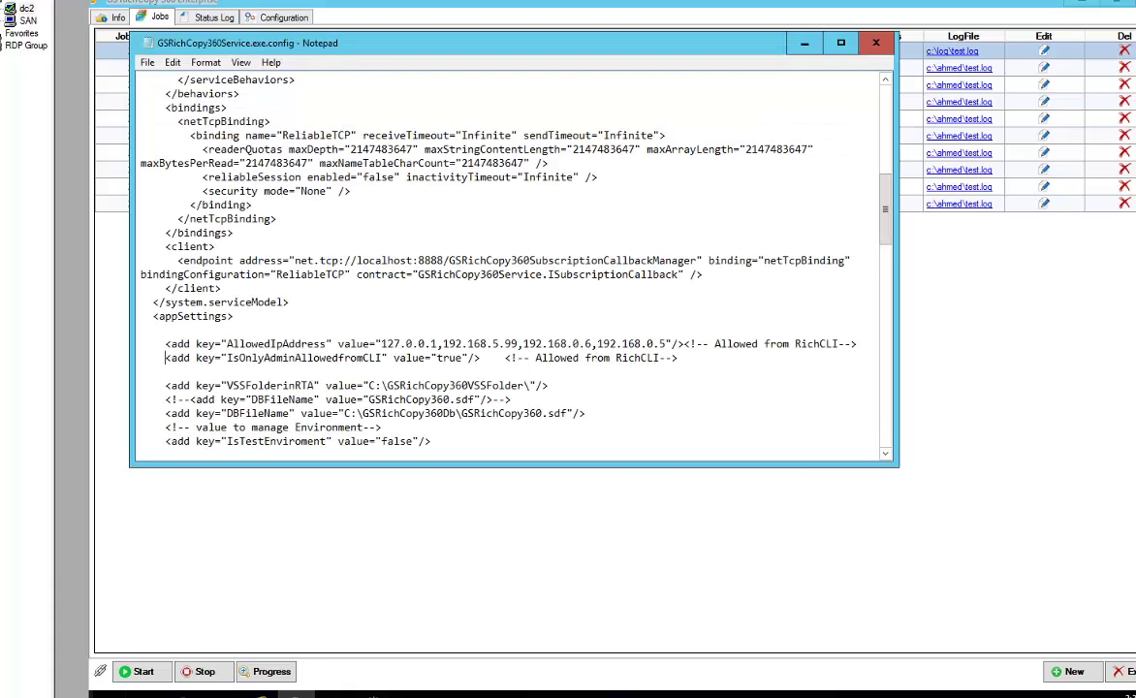
{"action": "key", "text": "super+x"}
{"action": "left_click", "coordinate": [145, 646]}
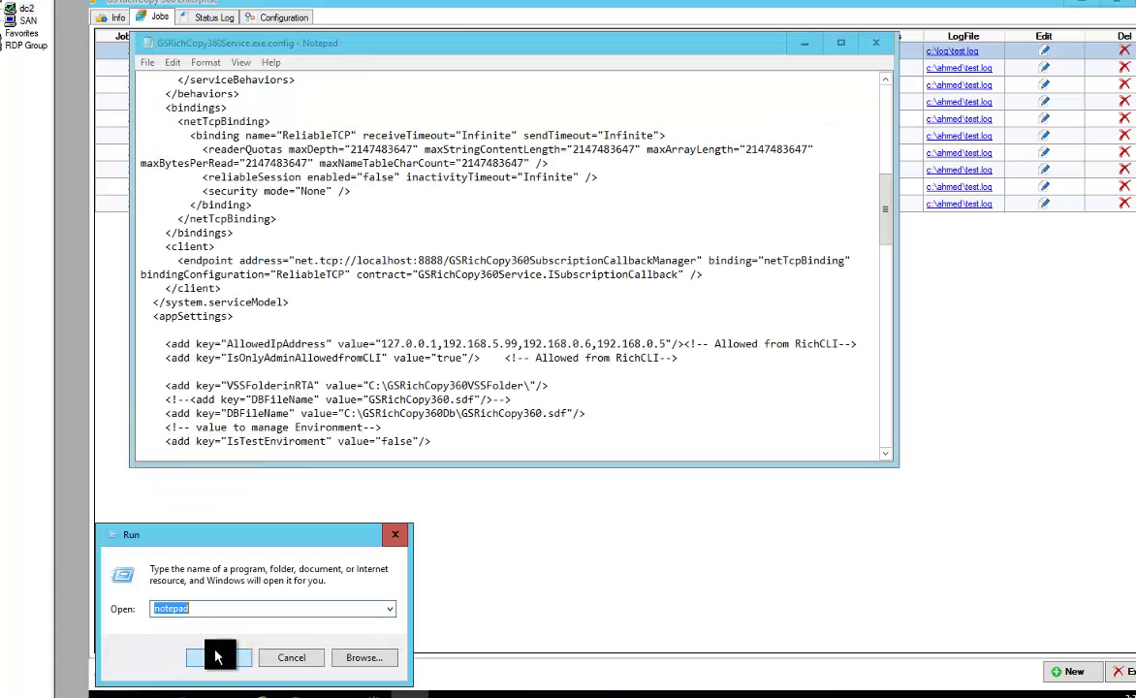
{"action": "left_click", "coordinate": [219, 654]}
{"action": "right_click", "coordinate": [392, 195]}
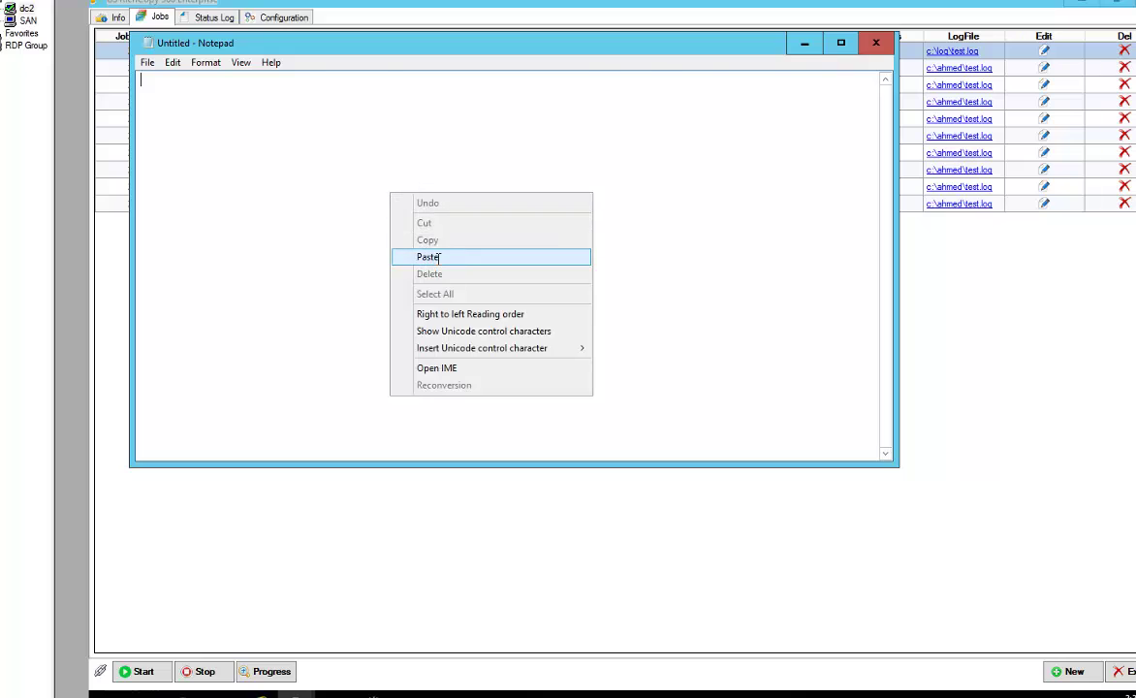
{"action": "left_click", "coordinate": [428, 256]}
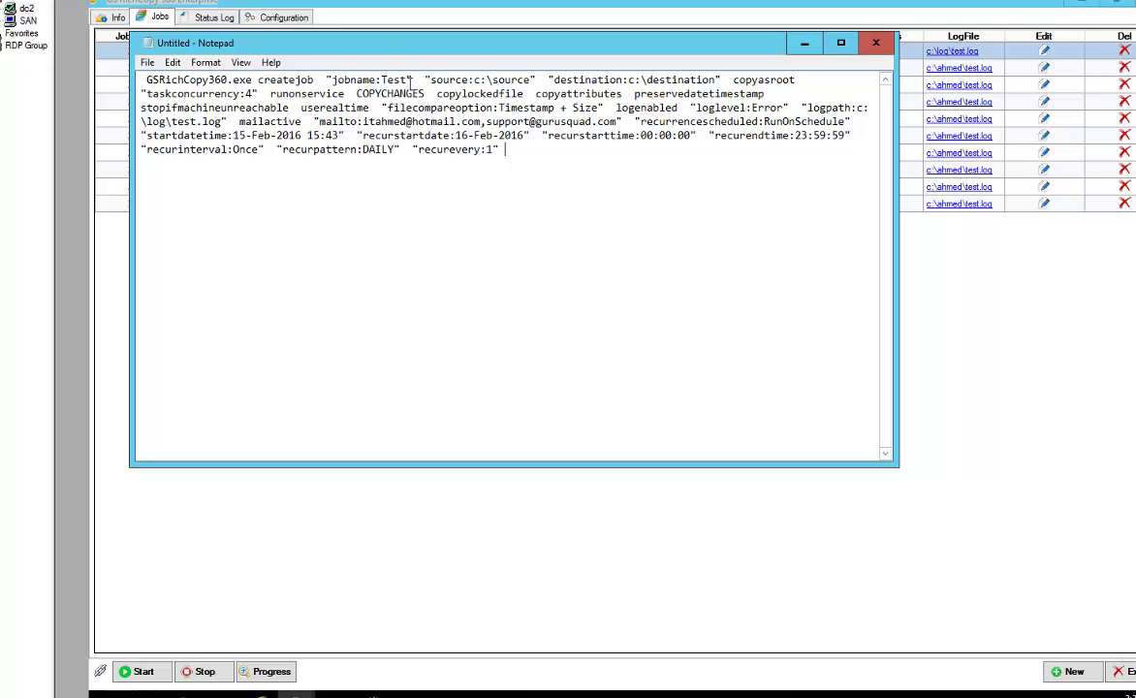
Copy the full createjob command from the Notepad document
{"action": "left_click", "coordinate": [334, 694]}
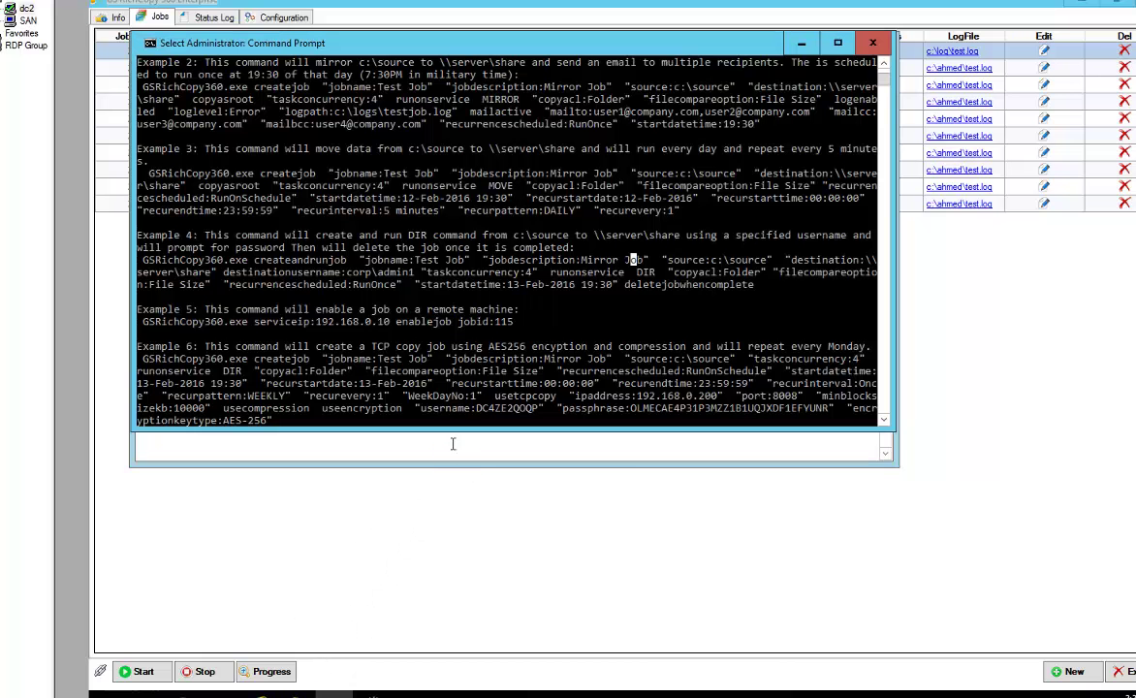
{"action": "key", "text": "Return"}
{"action": "key", "text": "Return"}
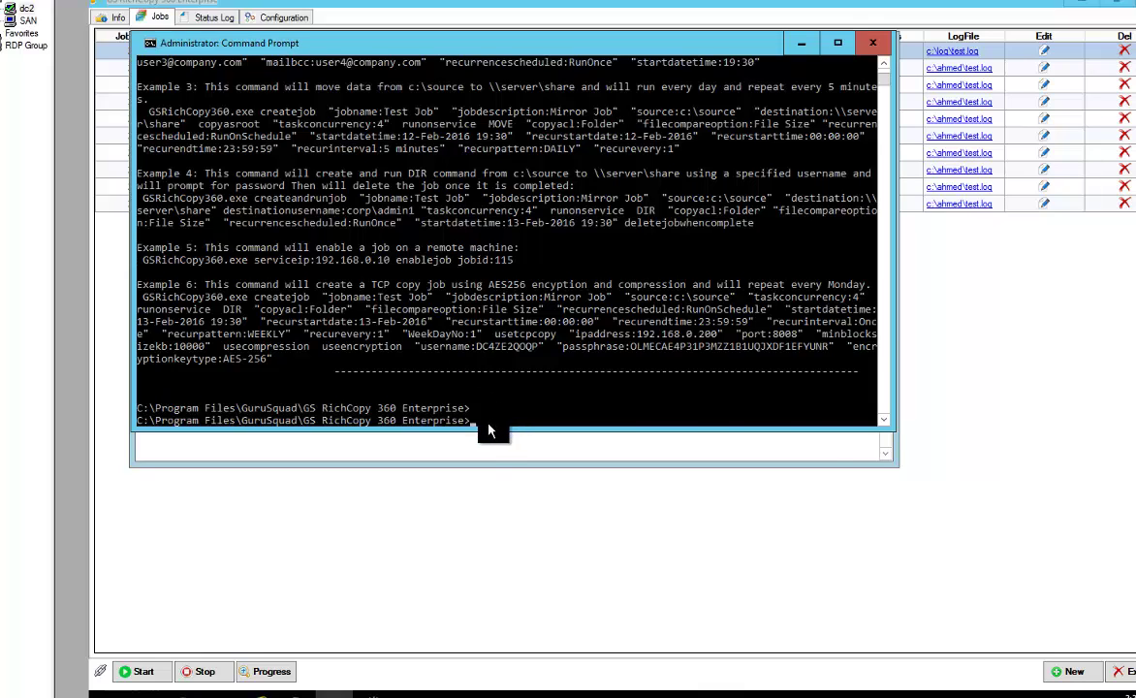
{"action": "left_click", "coordinate": [452, 444]}
{"action": "left_click_drag", "start_coordinate": [512, 166], "coordinate": [141, 79]}
{"action": "right_click", "coordinate": [204, 90]}
{"action": "left_click", "coordinate": [230, 138]}
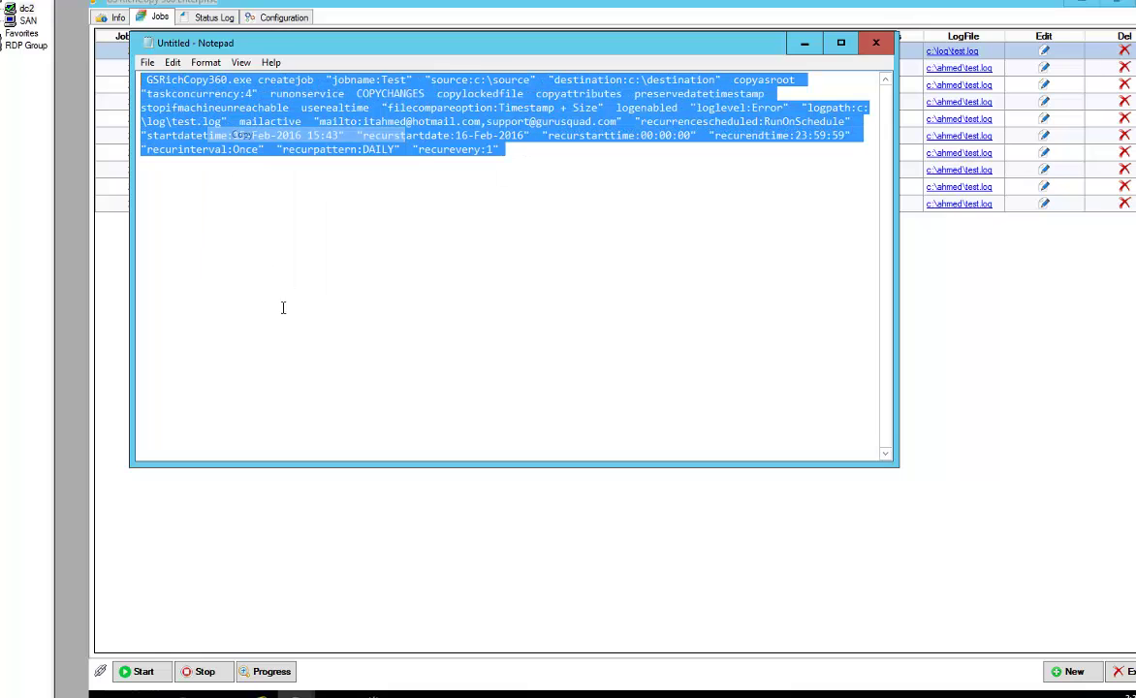
Paste the command into the console, change the job name to Test2, and run it
{"action": "left_click", "coordinate": [300, 692]}
{"action": "right_click", "coordinate": [465, 427]}
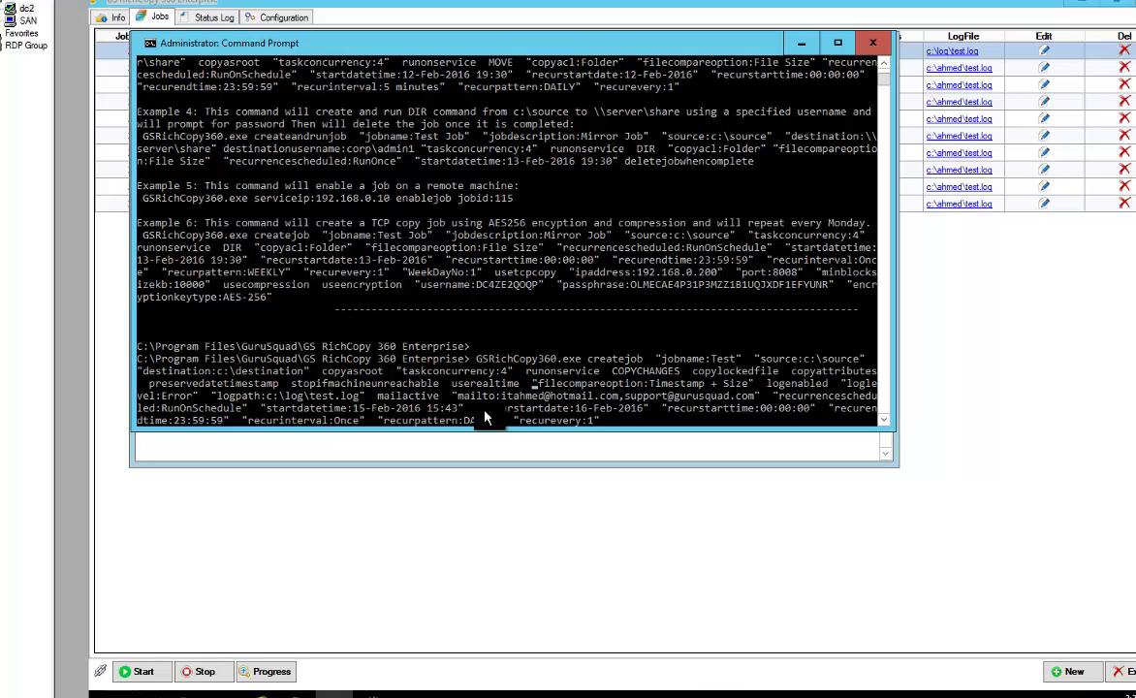
{"action": "key", "text": "ctrl+Left"}
{"action": "key", "text": "ctrl+Left"}
{"action": "key", "text": "ctrl+Left"}
{"action": "key", "text": "ctrl+Left"}
{"action": "key", "text": "ctrl+Left"}
{"action": "key", "text": "ctrl+Left"}
{"action": "key", "text": "ctrl+Left"}
{"action": "key", "text": "ctrl+Left"}
{"action": "key", "text": "ctrl+Left"}
{"action": "key", "text": "ctrl+Left"}
{"action": "key", "text": "ctrl+Left"}
{"action": "key", "text": "ctrl+Left"}
{"action": "key", "text": "ctrl+Left"}
{"action": "key", "text": "ctrl+Right"}
{"action": "key", "text": "ctrl+Right"}
{"action": "key", "text": "Left"}
{"action": "key", "text": "Left"}
{"action": "type", "text": "2"}
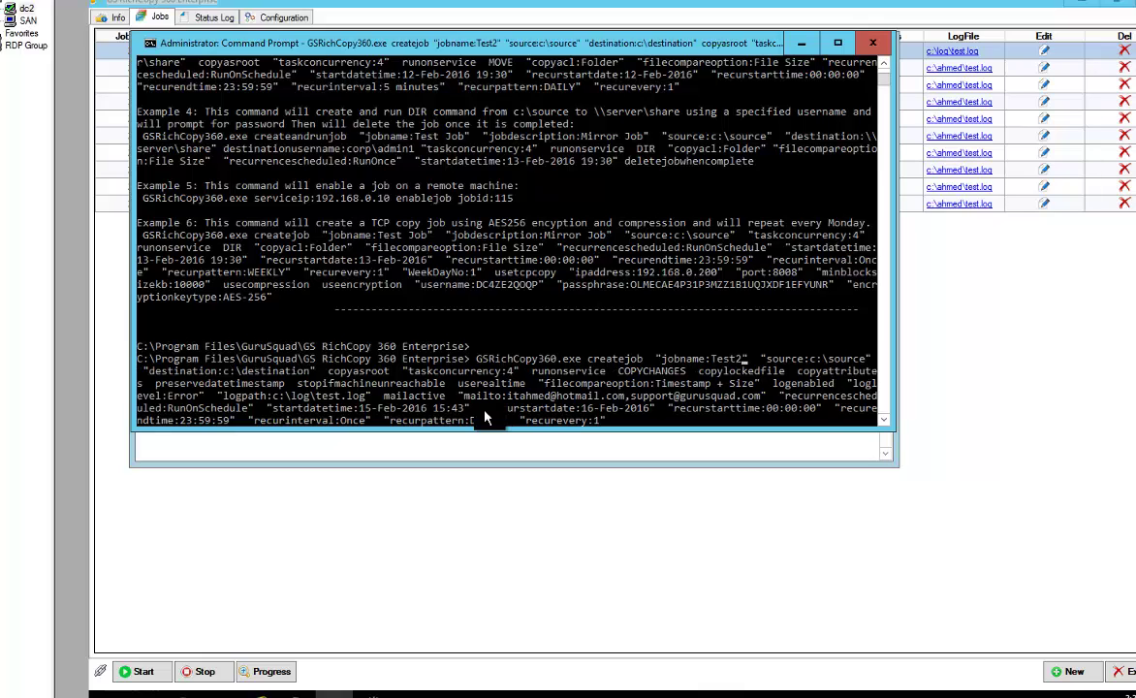
{"action": "key", "text": "Return"}
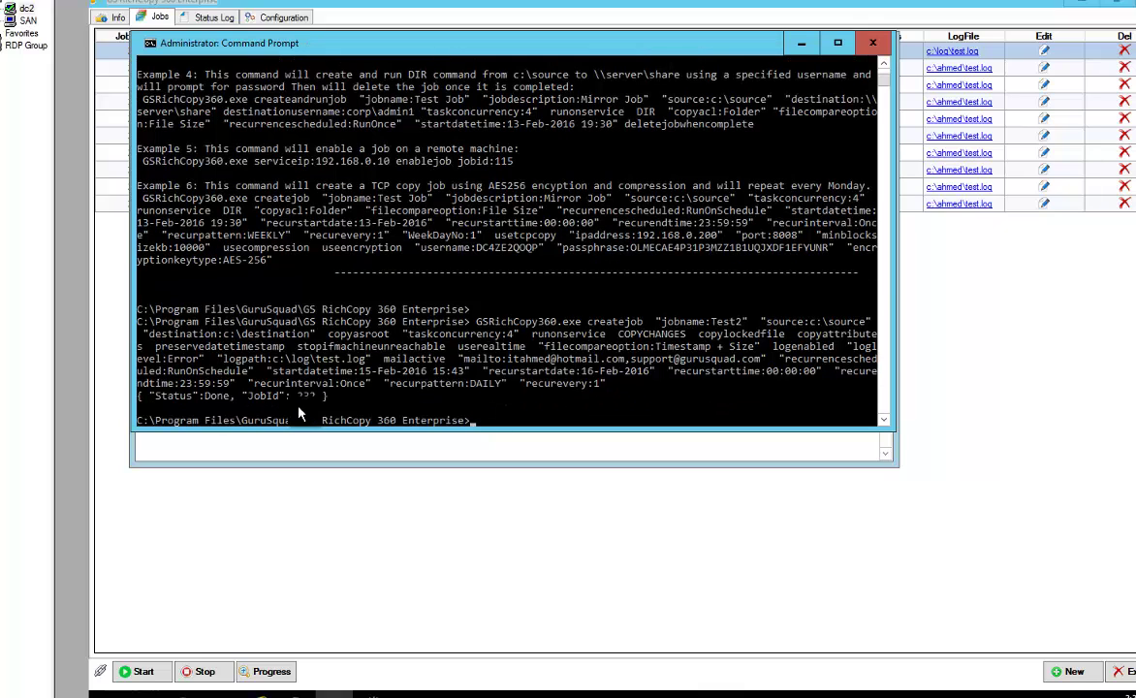
Close the console, refresh the jobs list, and open job 232 'Test2' to review and save its schedule
{"action": "key", "text": "alt+F4"}
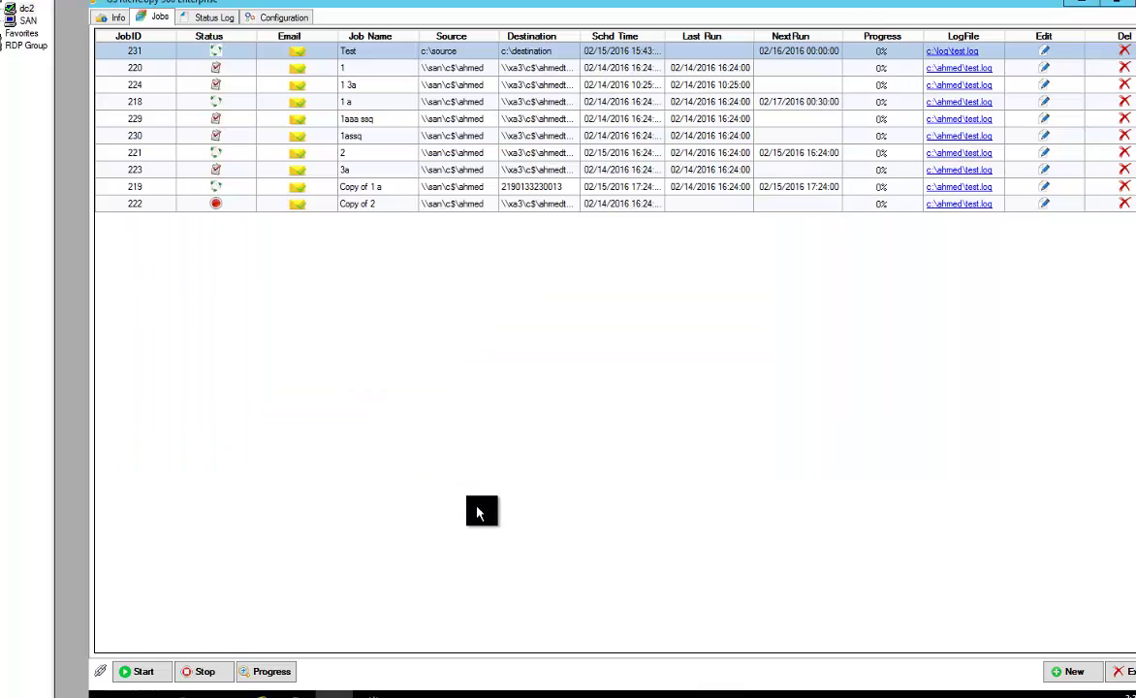
{"action": "right_click", "coordinate": [426, 288]}
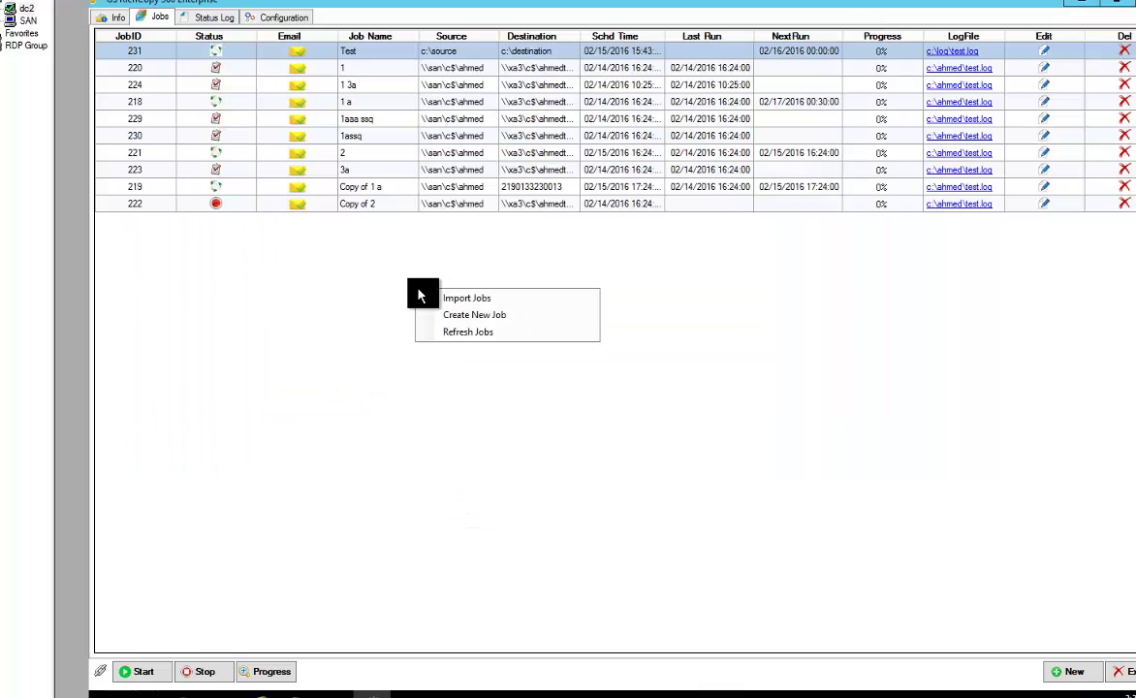
{"action": "left_click", "coordinate": [447, 338]}
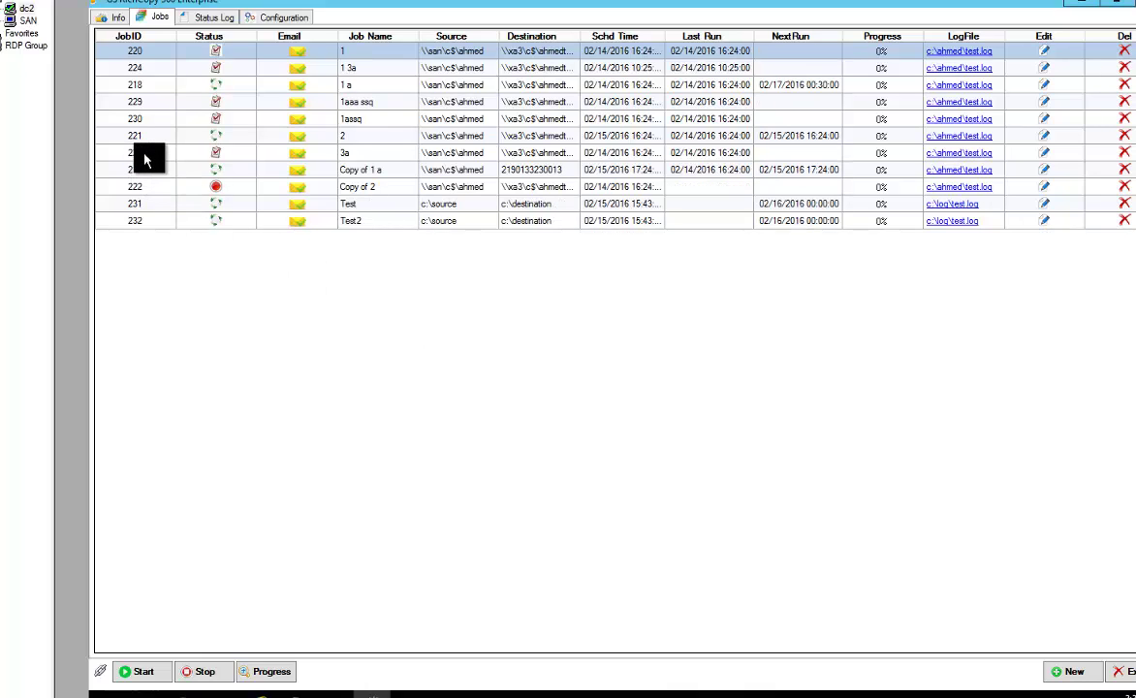
{"action": "left_click", "coordinate": [359, 224]}
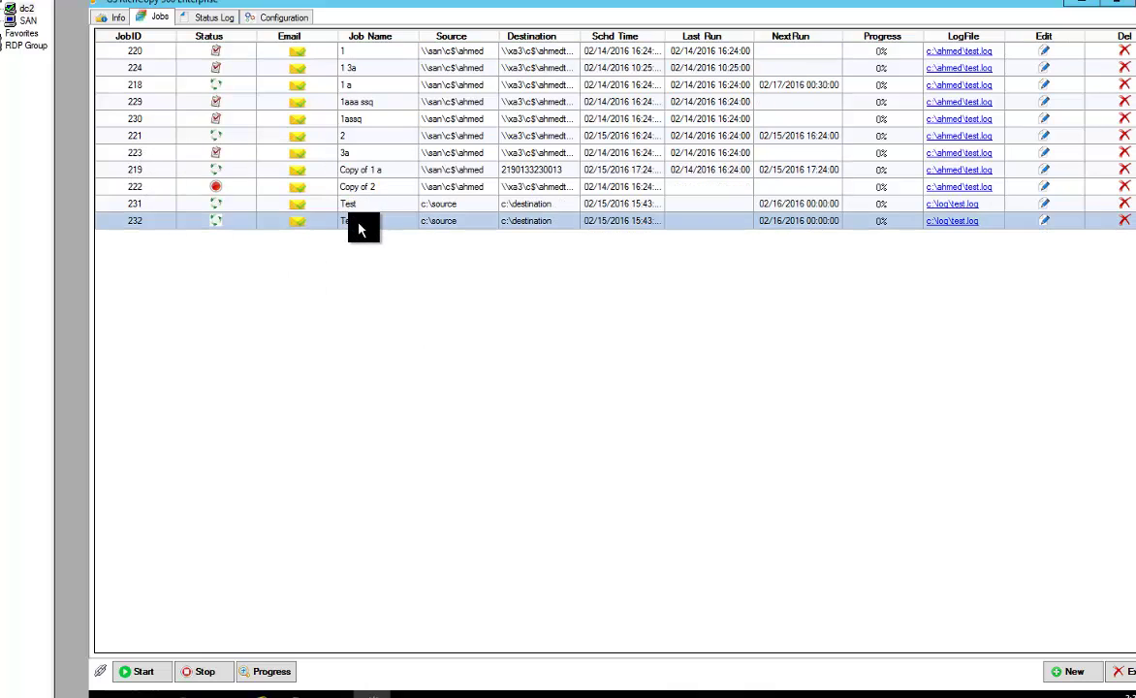
{"action": "double_click", "coordinate": [684, 221]}
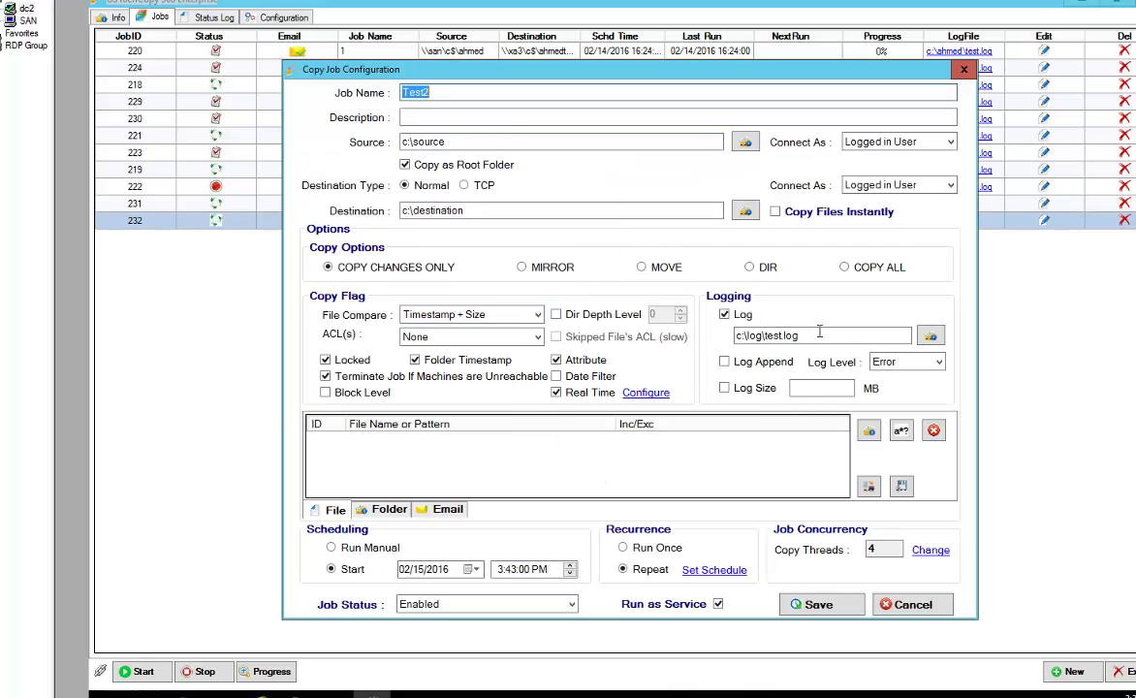
{"action": "left_click", "coordinate": [717, 570]}
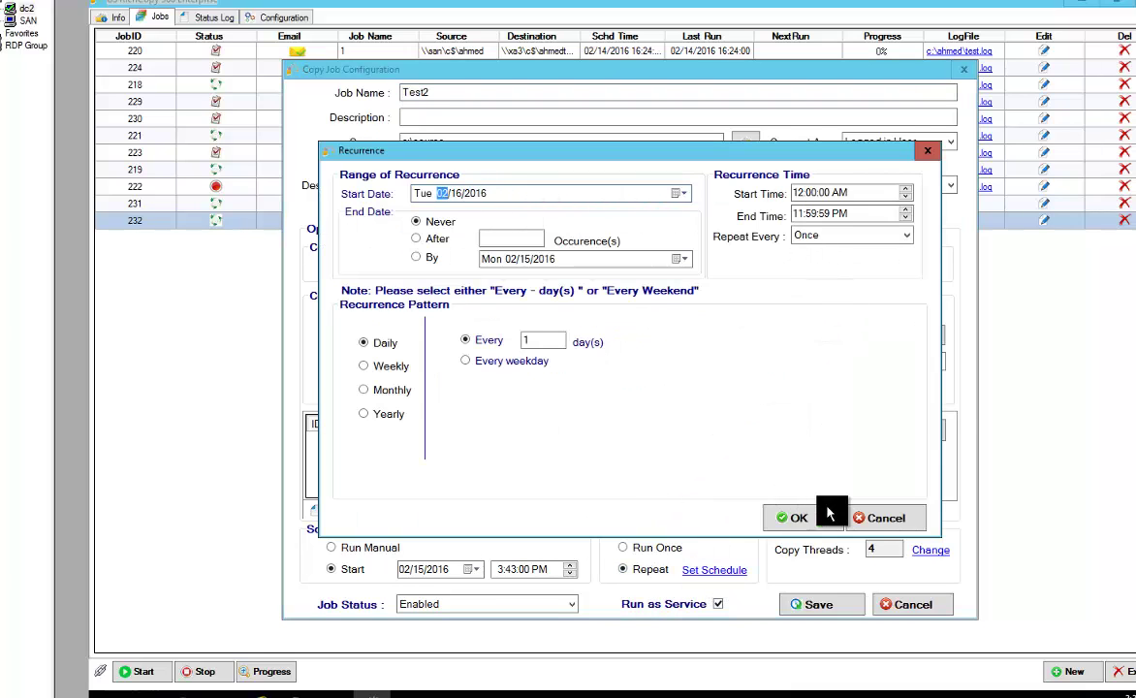
{"action": "left_click", "coordinate": [851, 517]}
{"action": "left_click", "coordinate": [822, 604]}
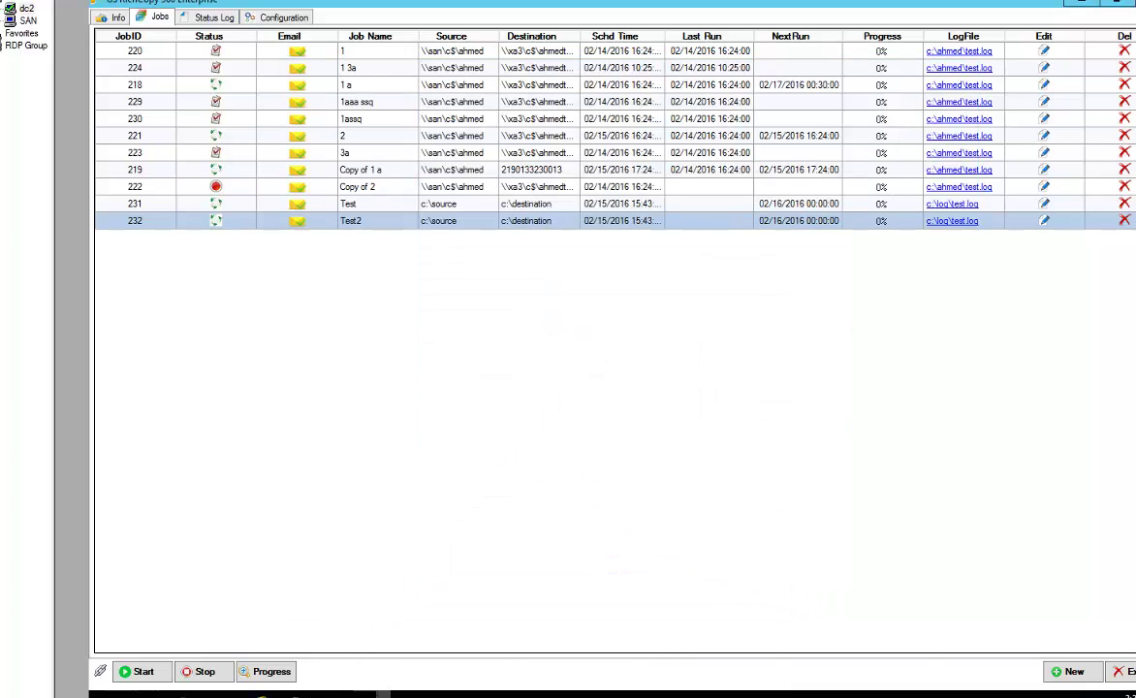
{"action": "mouse_move", "coordinate": [333, 694]}
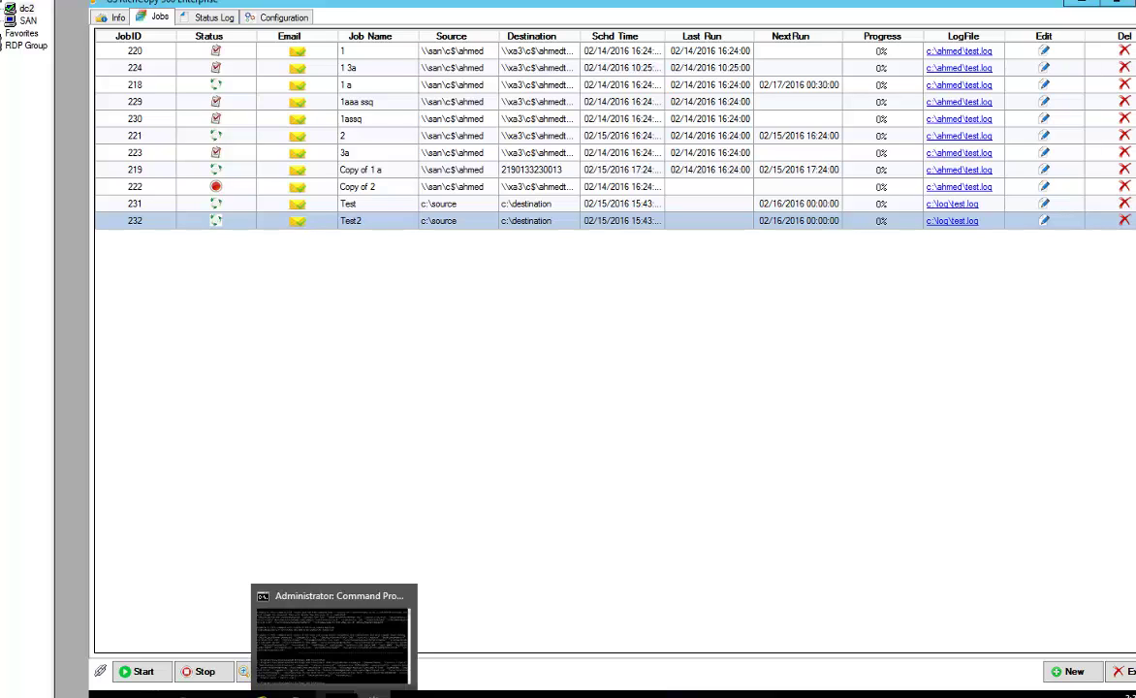
Reopen Test2, check its c:\source and c:\destination paths, then cancel without changes
{"action": "double_click", "coordinate": [428, 222]}
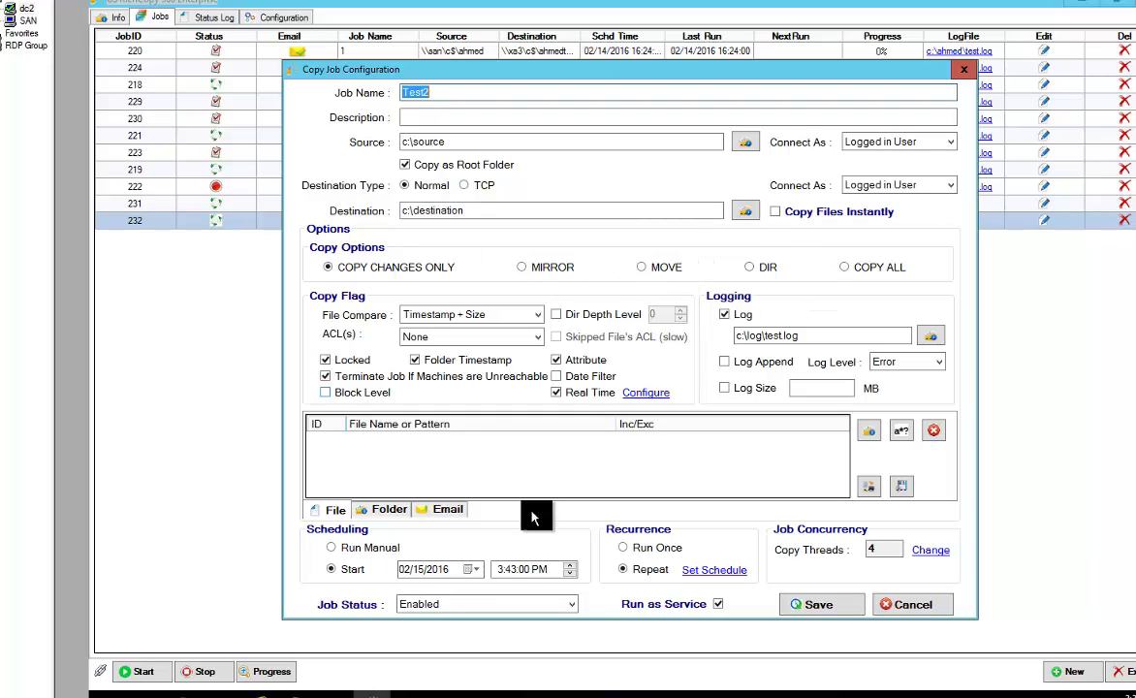
{"action": "left_click", "coordinate": [456, 145]}
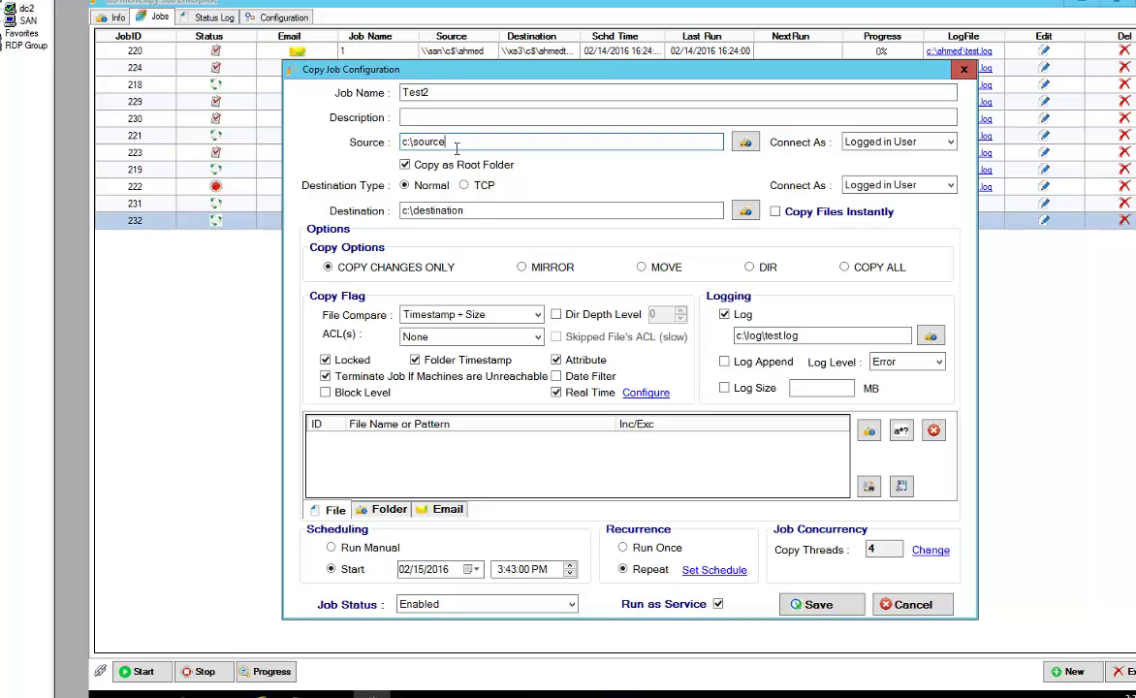
{"action": "left_click", "coordinate": [467, 211]}
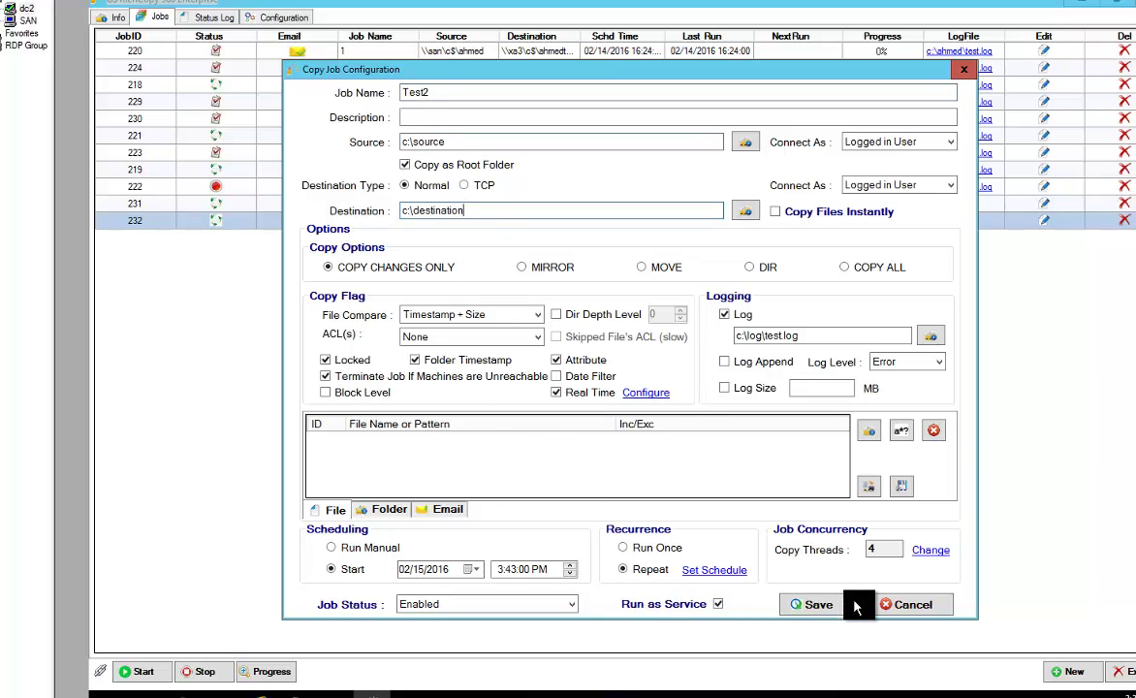
{"action": "left_click", "coordinate": [893, 608]}
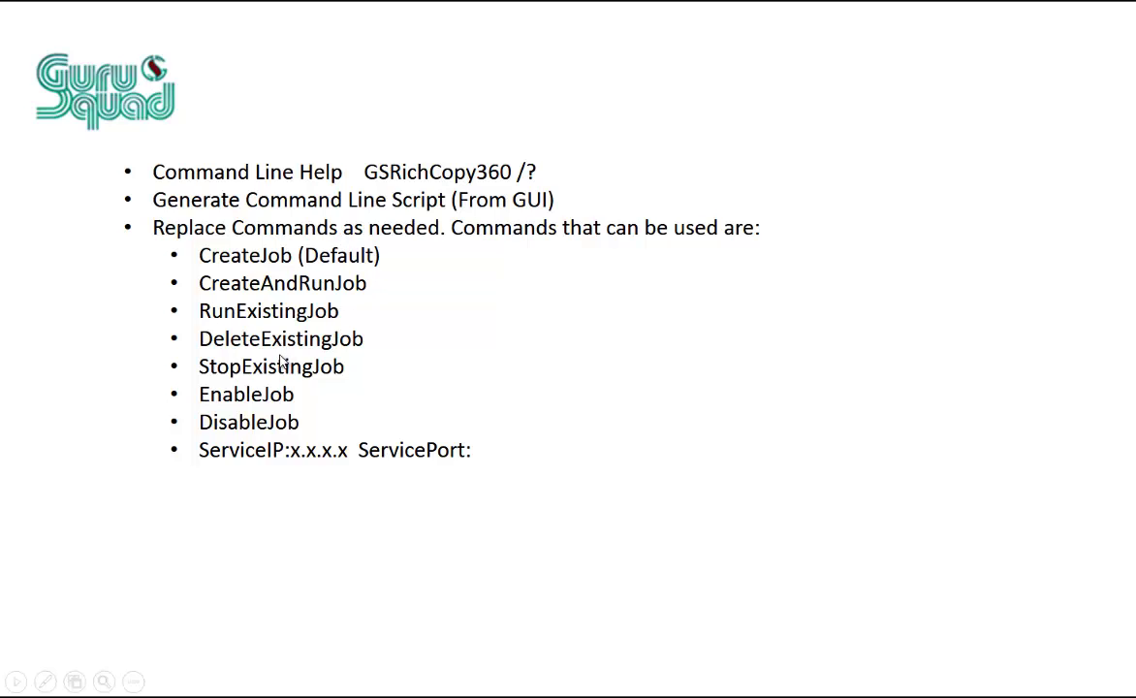
Return to the Command Prompt window, out of selection mode, with the createjob command recalled
{"action": "key", "text": "alt+Tab"}
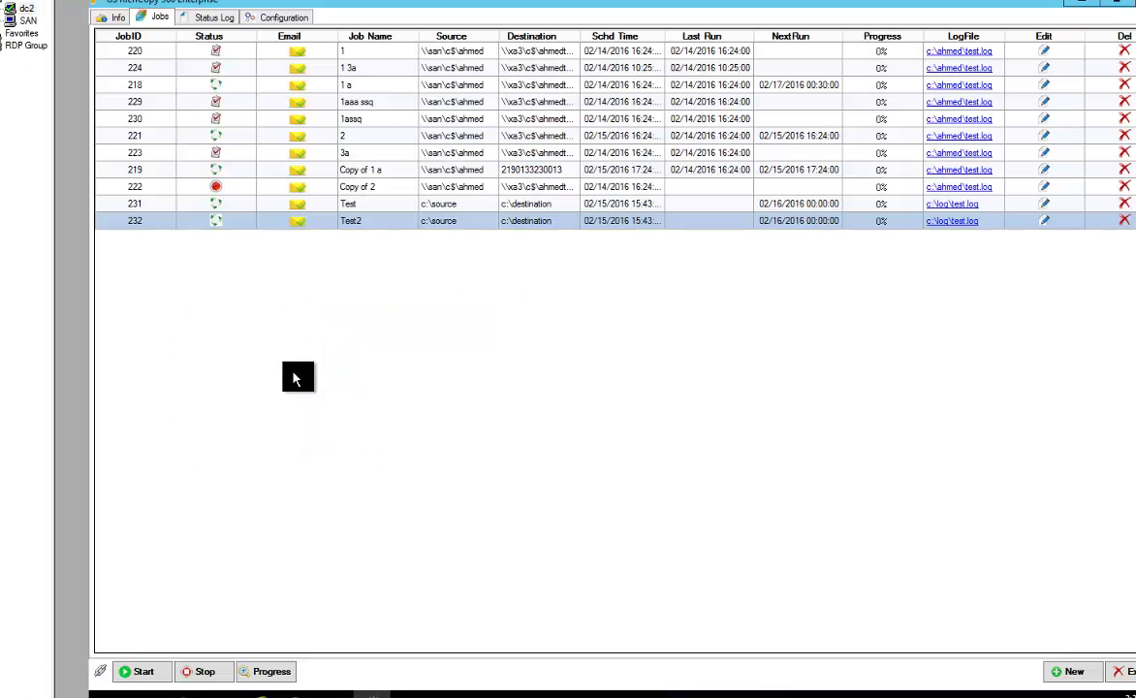
{"action": "key", "text": "alt+Tab"}
{"action": "key", "text": "alt+Tab"}
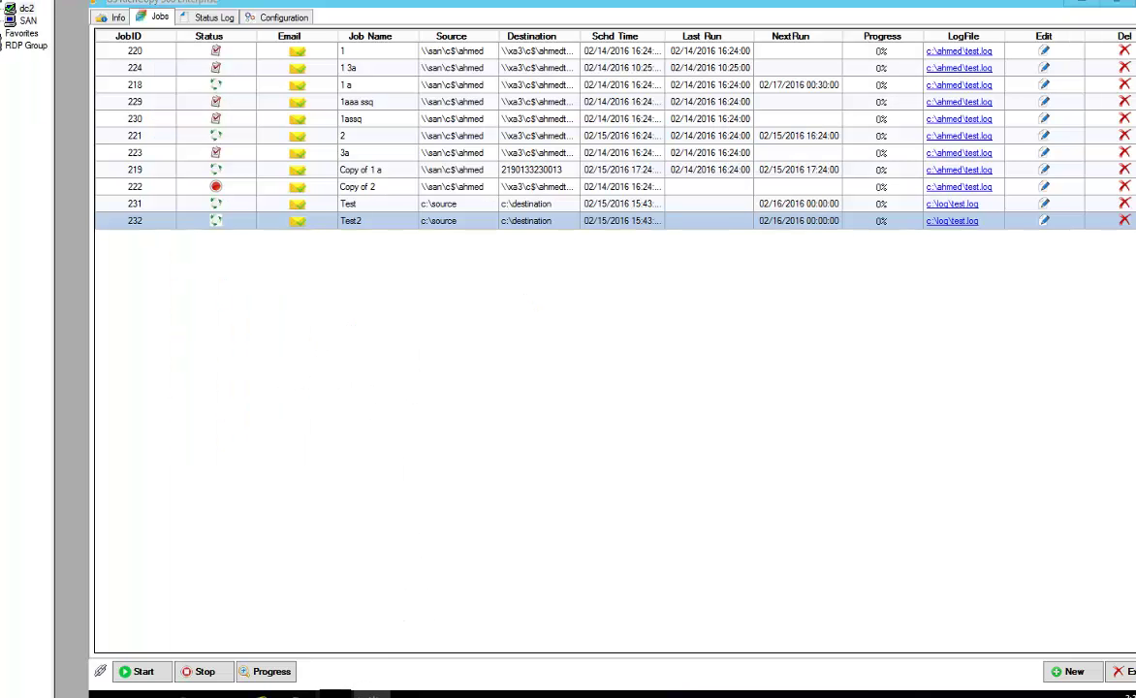
{"action": "key", "text": "alt+Tab"}
{"action": "left_click", "coordinate": [485, 370]}
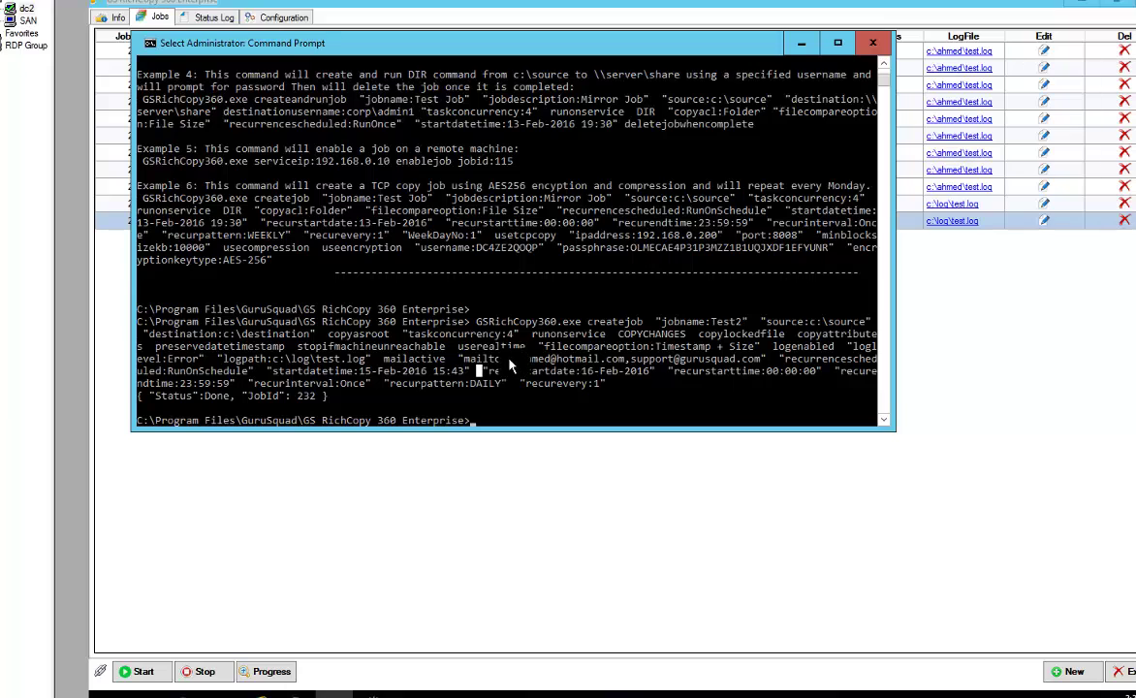
{"action": "right_click", "coordinate": [511, 364]}
Turn the recalled createjob into createandrunjob for job Test3 and run it, returning JobId 233
{"action": "key", "text": "Left"}
{"action": "key", "text": "ctrl+Left"}
{"action": "key", "text": "ctrl+Left"}
{"action": "key", "text": "ctrl+Left"}
{"action": "key", "text": "ctrl+Left"}
{"action": "key", "text": "Right"}
{"action": "key", "text": "Right"}
{"action": "key", "text": "Right"}
{"action": "key", "text": "Right"}
{"action": "key", "text": "Right"}
{"action": "key", "text": "Right"}
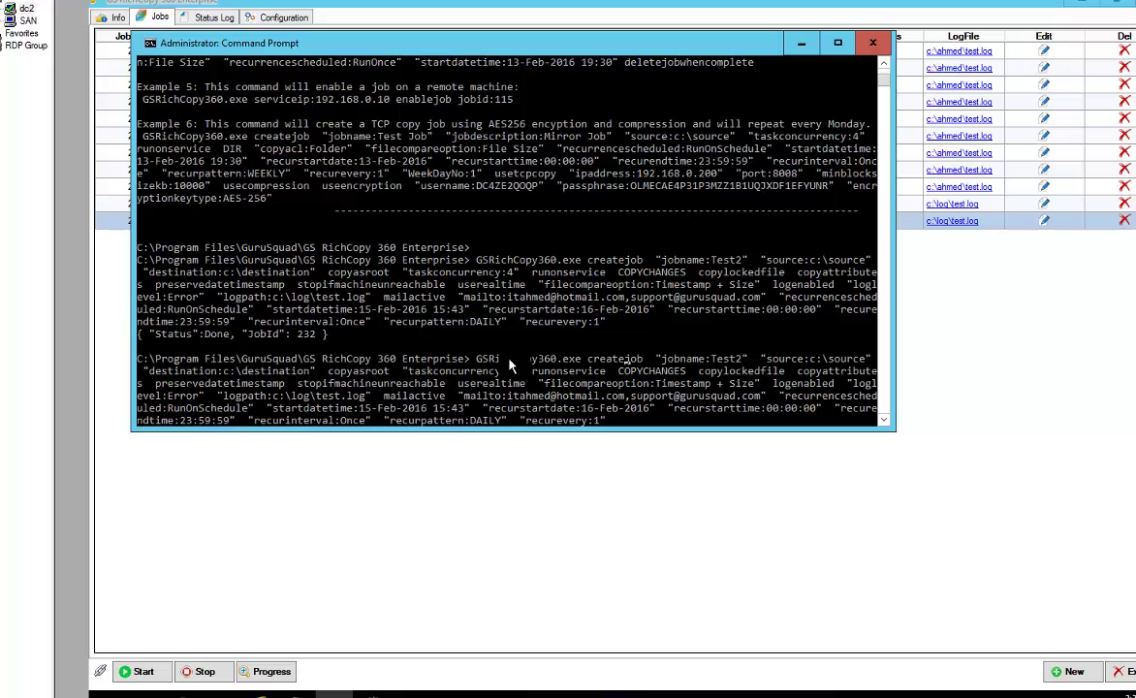
{"action": "type", "text": "andrun"}
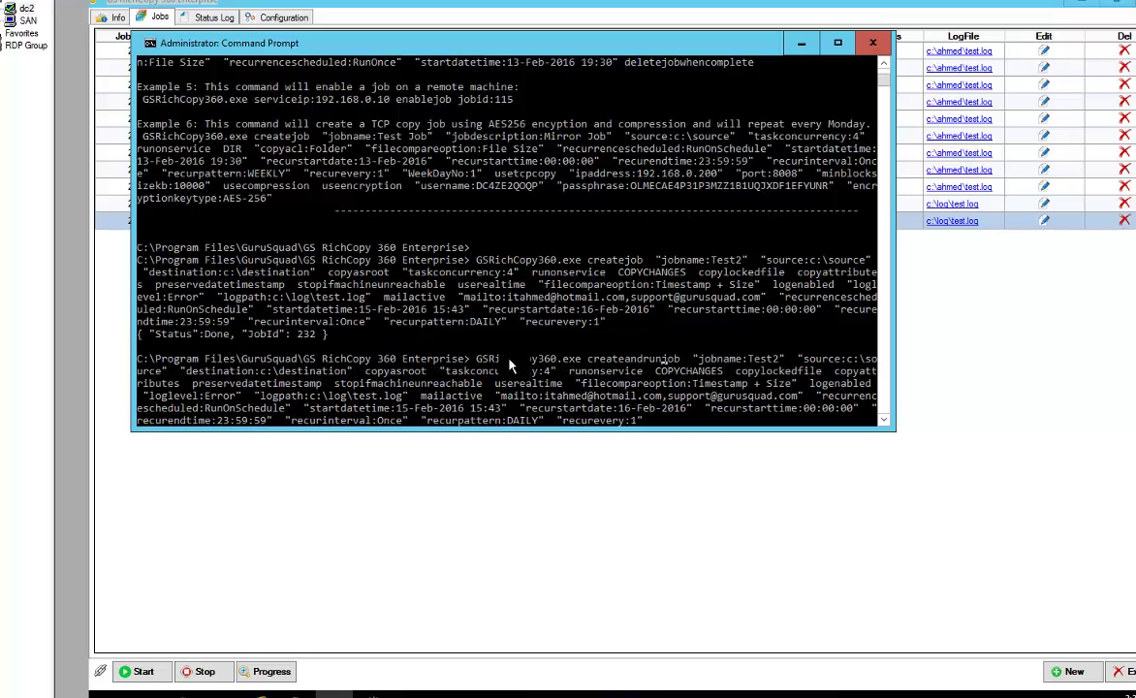
{"action": "key", "text": "Right"}
{"action": "key", "text": "Right"}
{"action": "key", "text": "Right"}
{"action": "key", "text": "Right"}
{"action": "key", "text": "Right"}
{"action": "key", "text": "Right"}
{"action": "key", "text": "Right"}
{"action": "key", "text": "Right"}
{"action": "key", "text": "Right"}
{"action": "key", "text": "Right"}
{"action": "key", "text": "Right"}
{"action": "key", "text": "Right"}
{"action": "key", "text": "Right"}
{"action": "key", "text": "Right"}
{"action": "key", "text": "Right"}
{"action": "key", "text": "Right"}
{"action": "key", "text": "Right"}
{"action": "key", "text": "Right"}
{"action": "key", "text": "Right"}
{"action": "key", "text": "BackSpace"}
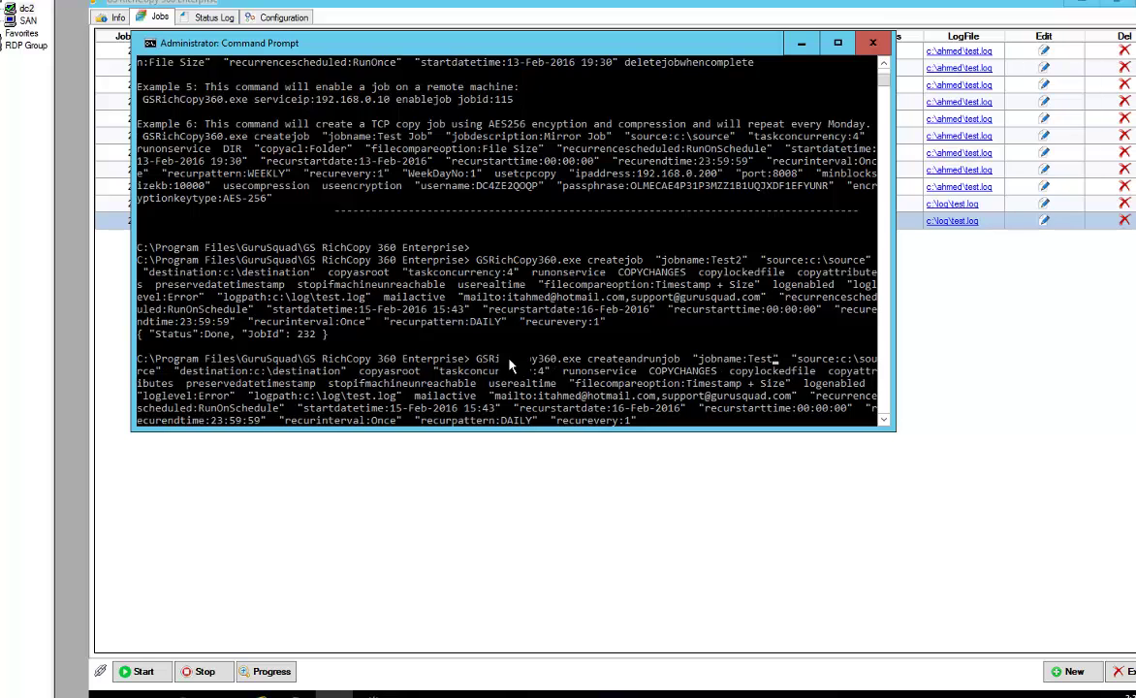
{"action": "type", "text": "3"}
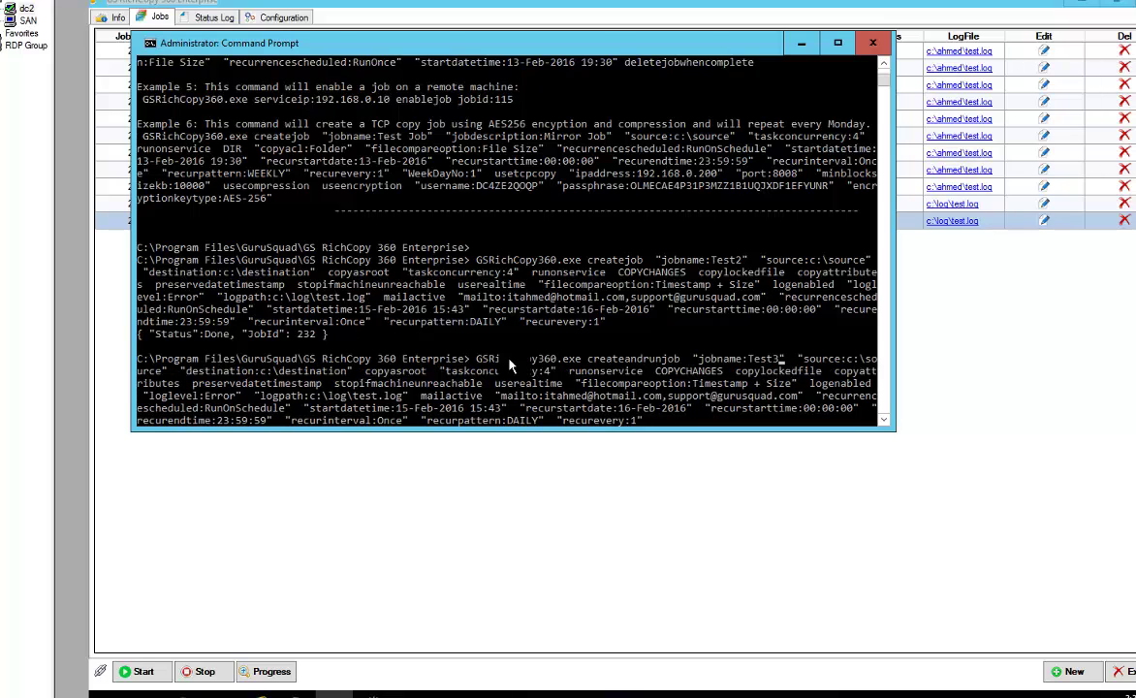
{"action": "key", "text": "Return"}
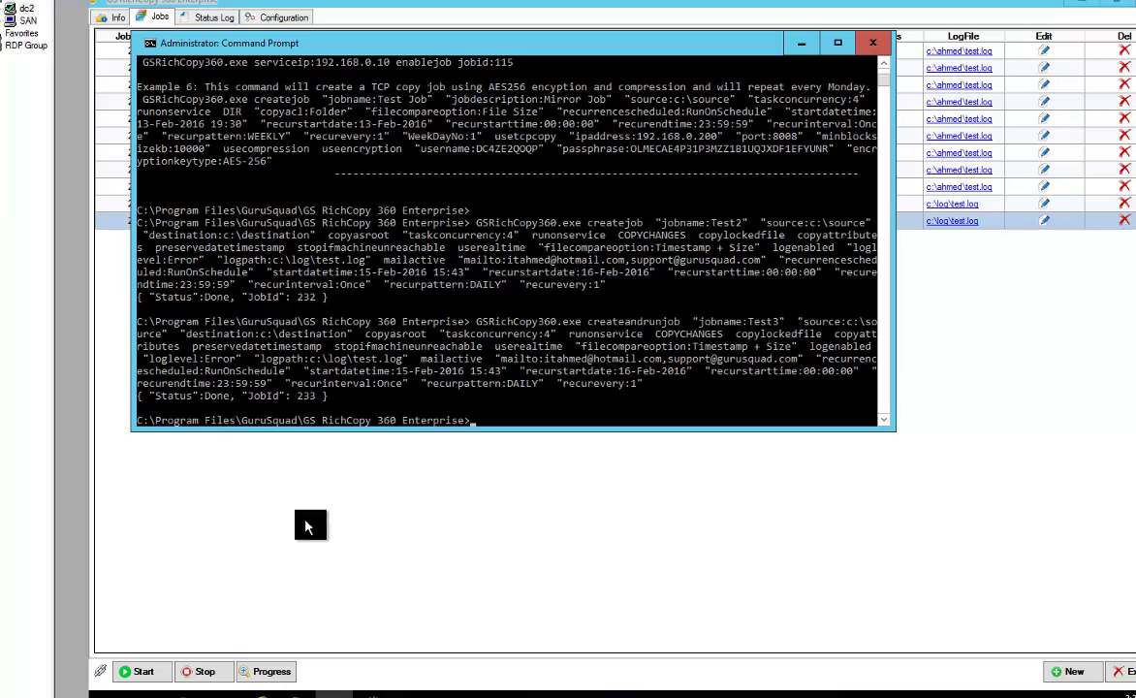
Refresh the job list to show job 233 Test3 and verify its successful run in the Status Log
{"action": "left_click", "coordinate": [379, 480]}
{"action": "right_click", "coordinate": [363, 312]}
{"action": "left_click", "coordinate": [383, 363]}
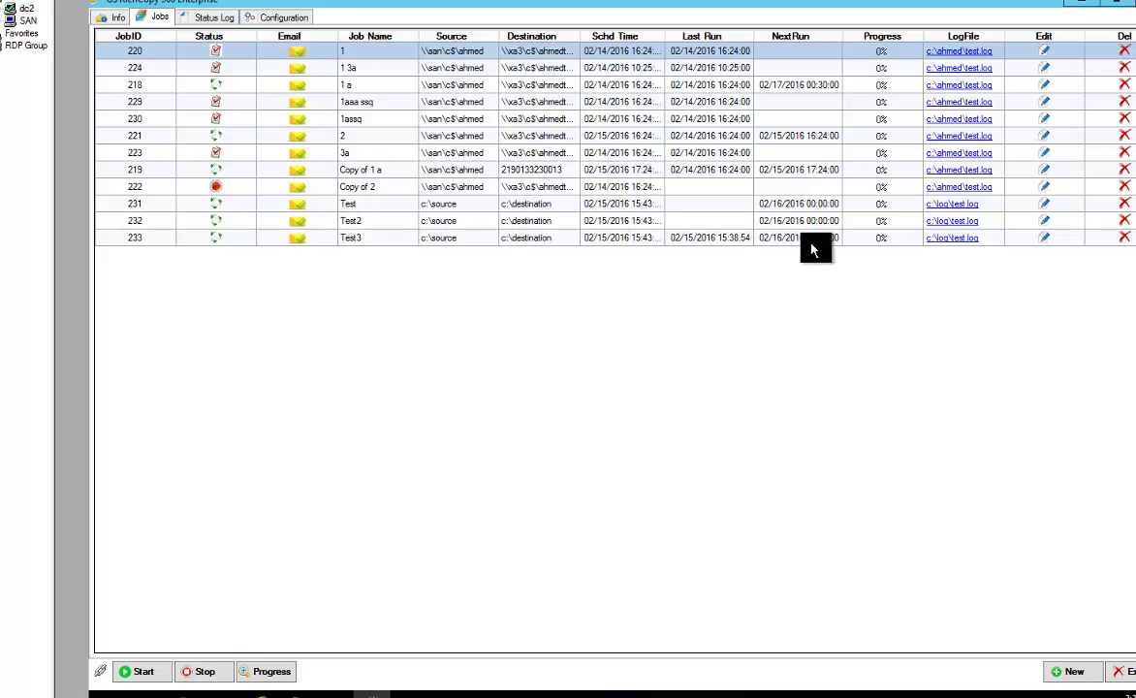
{"action": "left_click", "coordinate": [212, 17]}
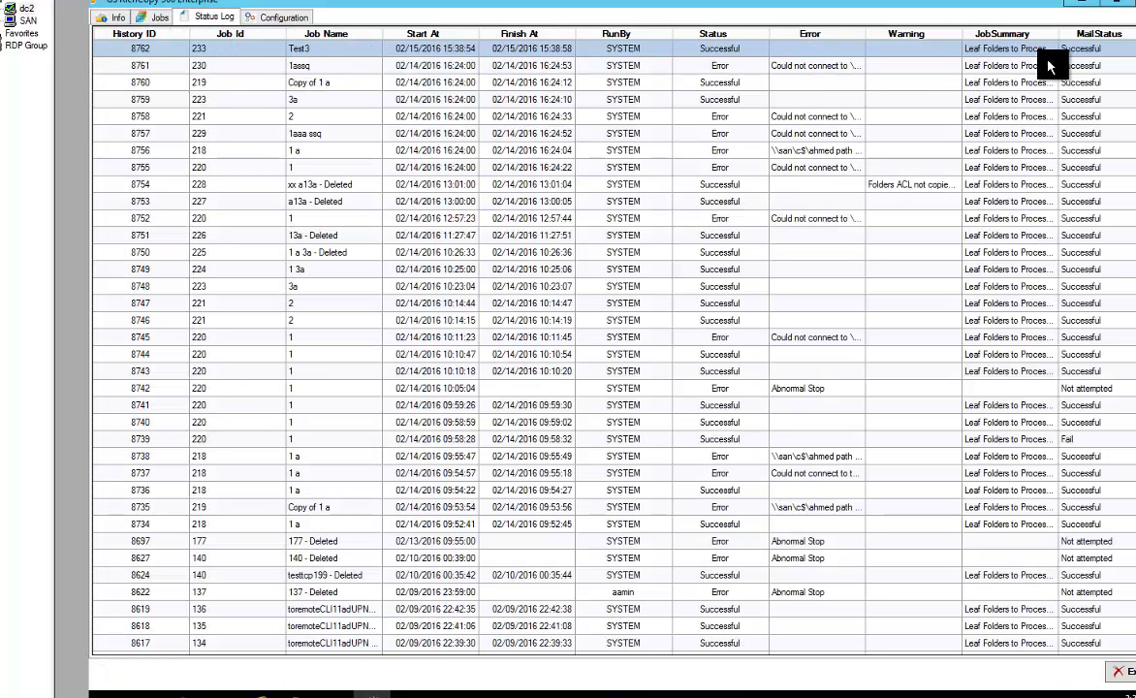
{"action": "left_click", "coordinate": [154, 17]}
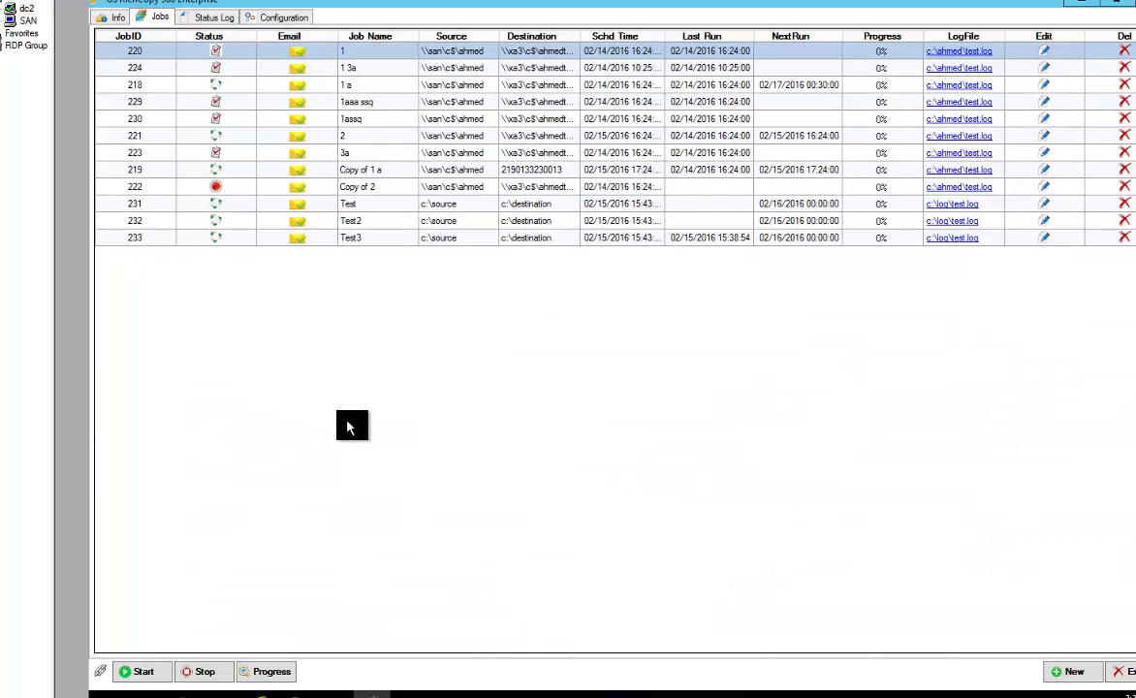
{"action": "left_click", "coordinate": [334, 694]}
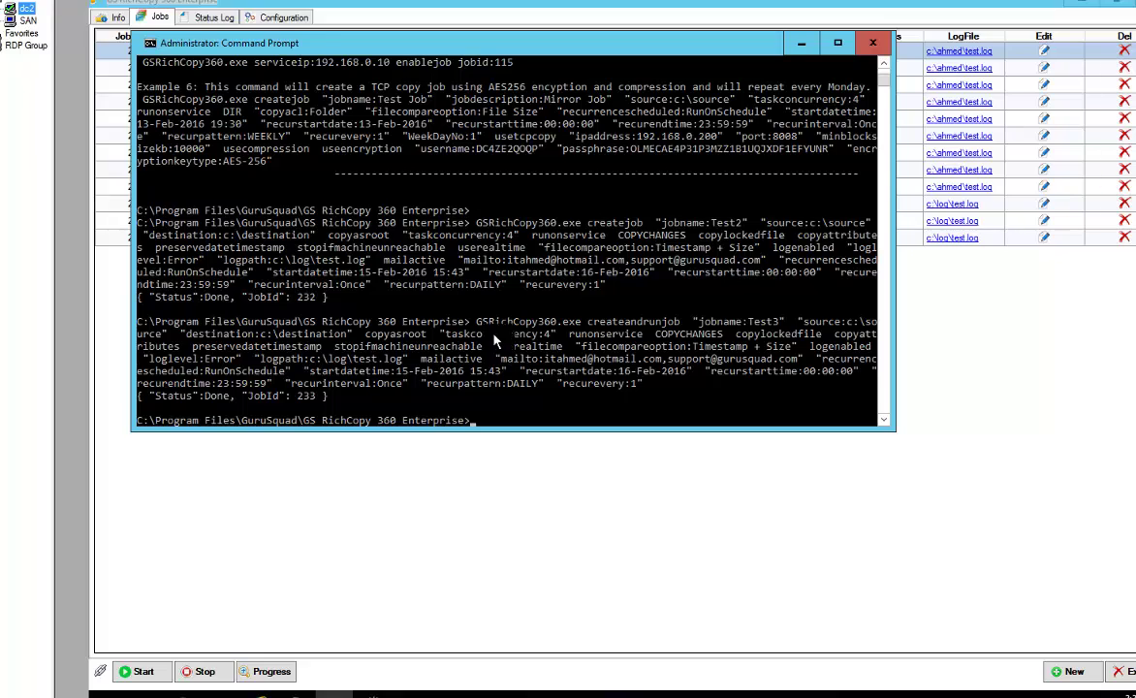
Run 'gsrichcopy360 runexistingjob jobid:233' with the console moved down, getting Status Done
{"action": "left_click", "coordinate": [609, 370]}
{"action": "key", "text": "Escape"}
{"action": "type", "text": "gsrich"}
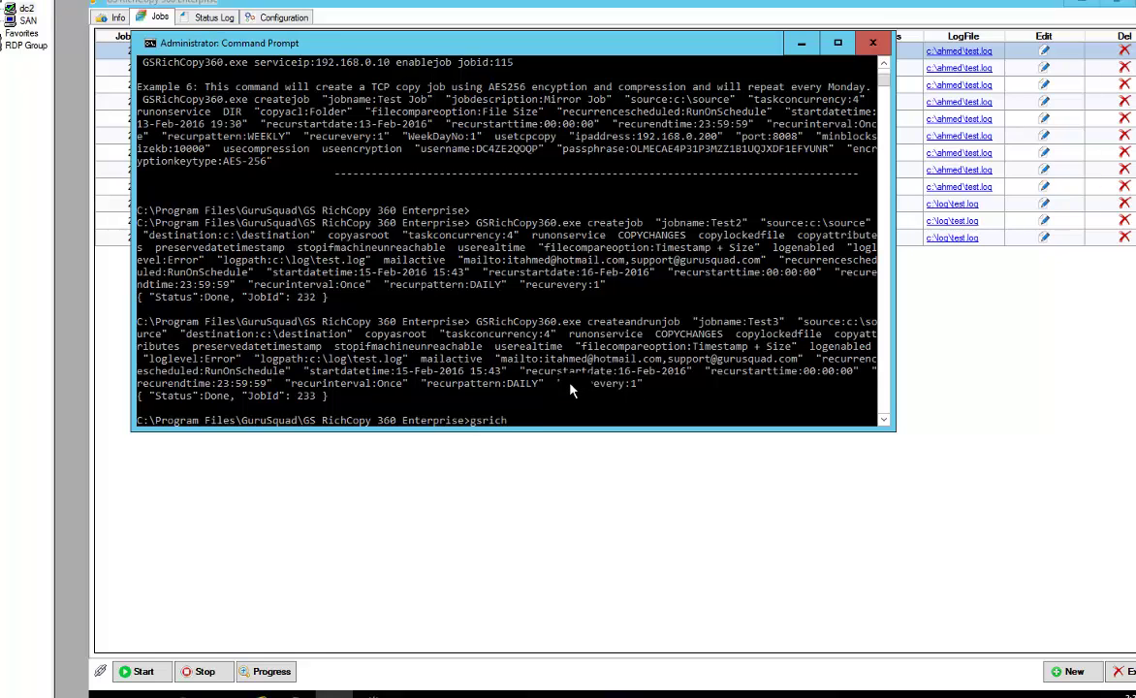
{"action": "type", "text": "copy360 runexistingjob jobid:"}
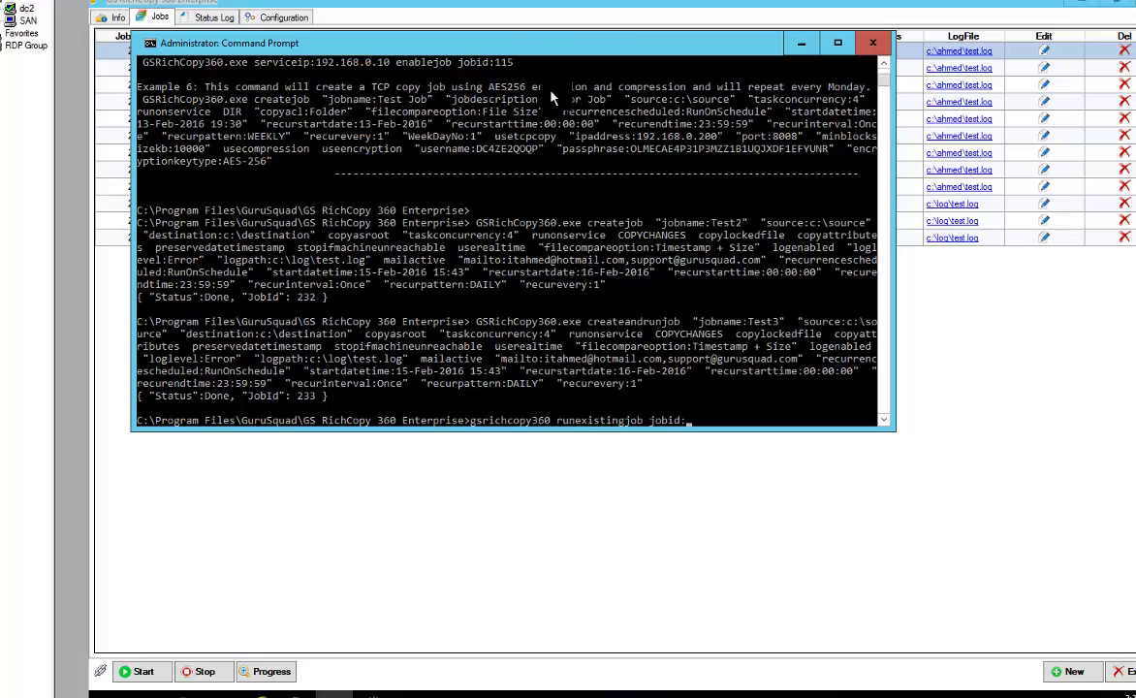
{"action": "left_click_drag", "start_coordinate": [543, 43], "coordinate": [575, 257]}
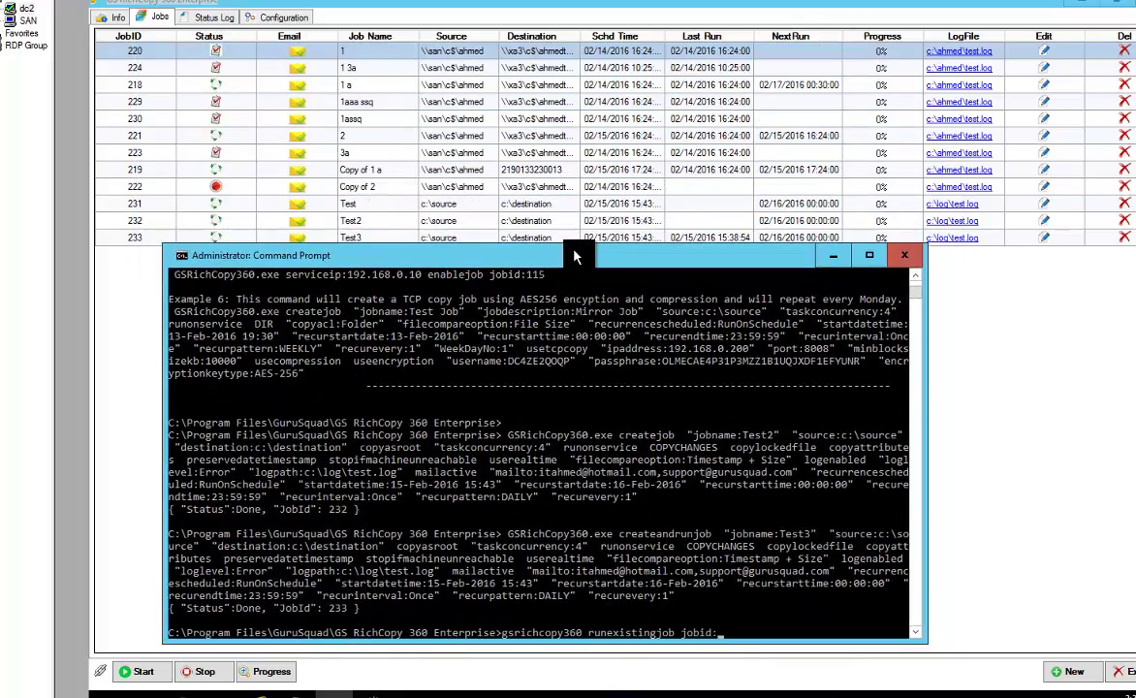
{"action": "left_click", "coordinate": [548, 355]}
{"action": "type", "text": "233"}
{"action": "key", "text": "Return"}
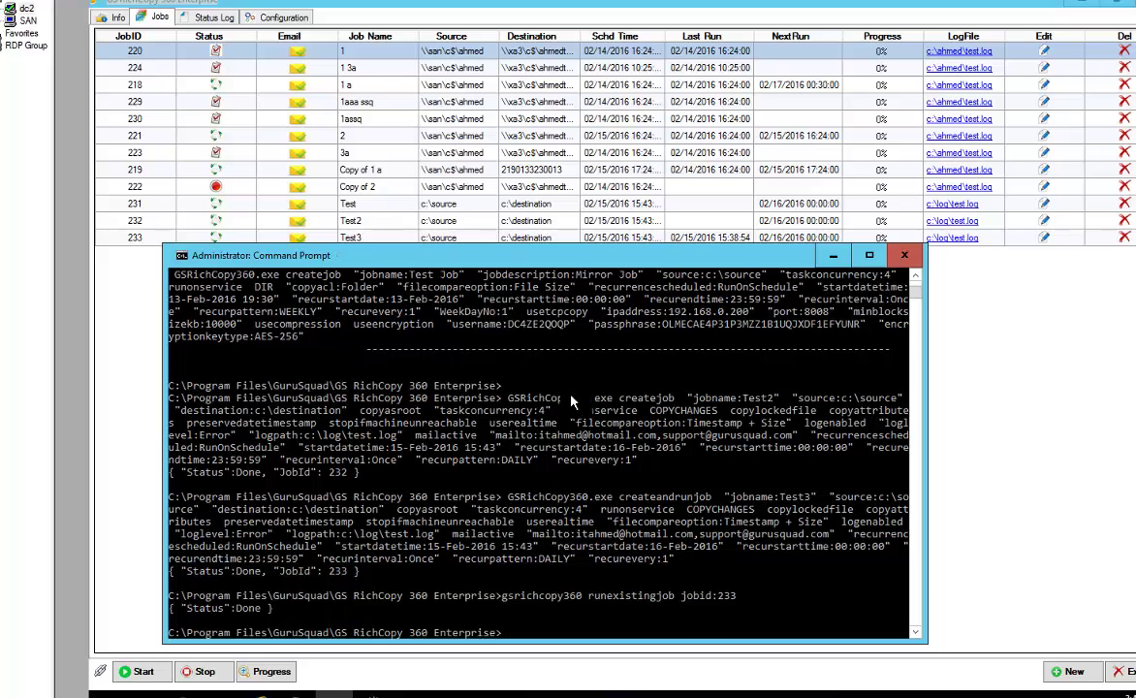
Refresh the job list and review job 233's new run in the Status Log, then return to the commands slide
{"action": "left_click", "coordinate": [991, 485]}
{"action": "right_click", "coordinate": [534, 358]}
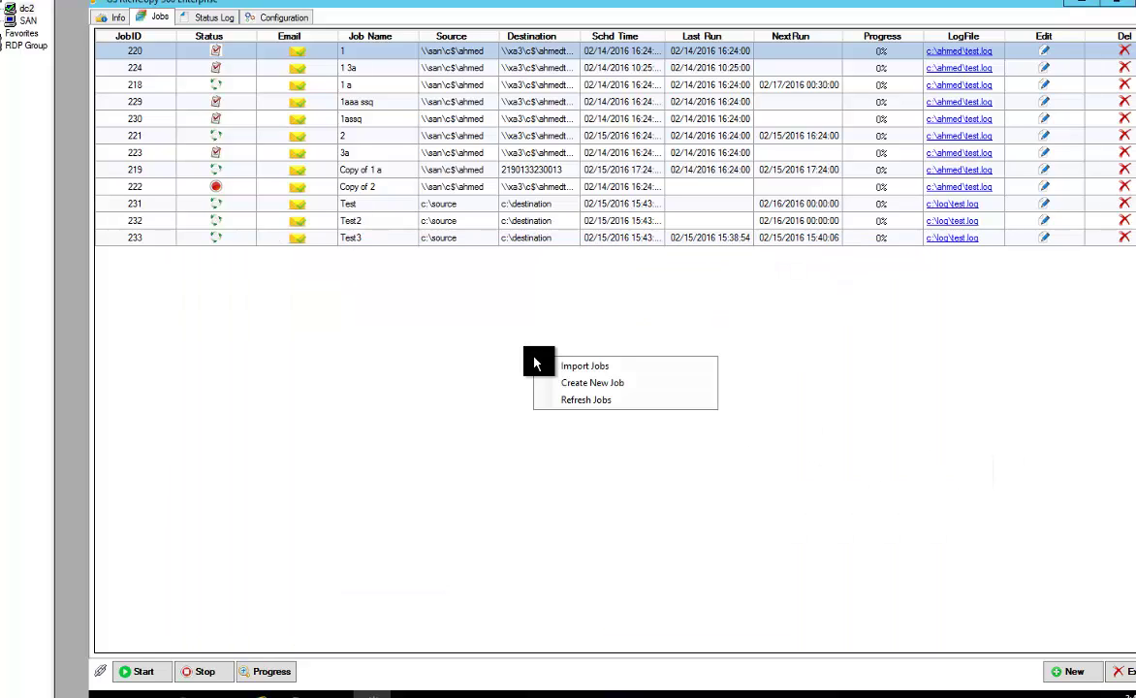
{"action": "left_click", "coordinate": [561, 405]}
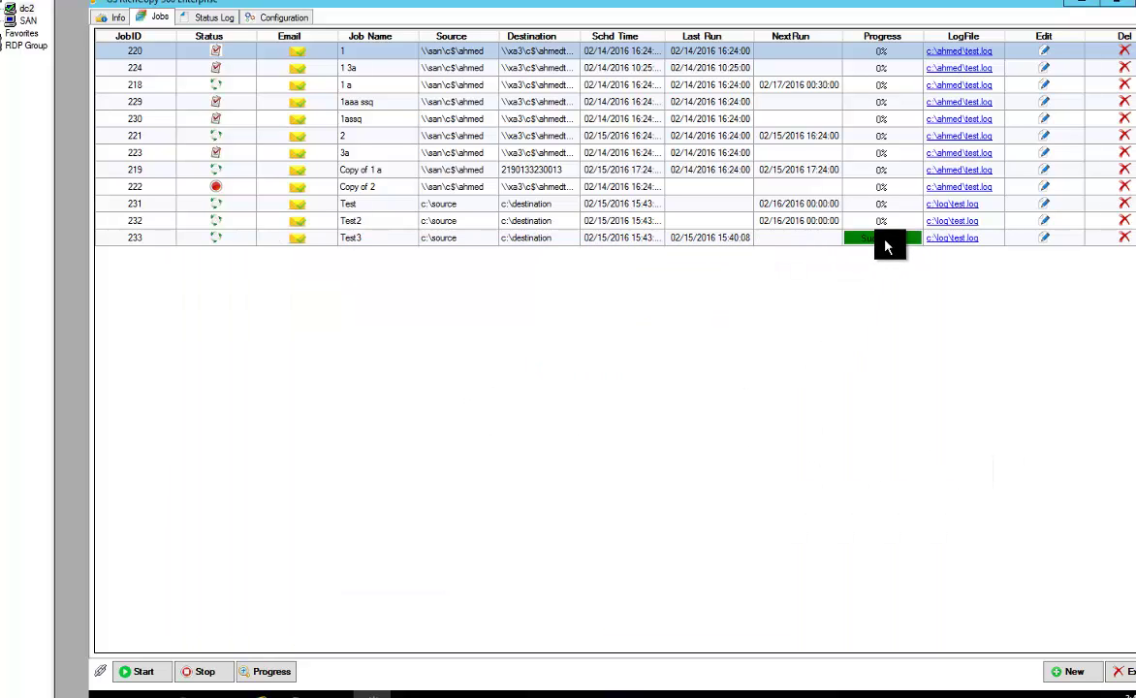
{"action": "left_click", "coordinate": [206, 17]}
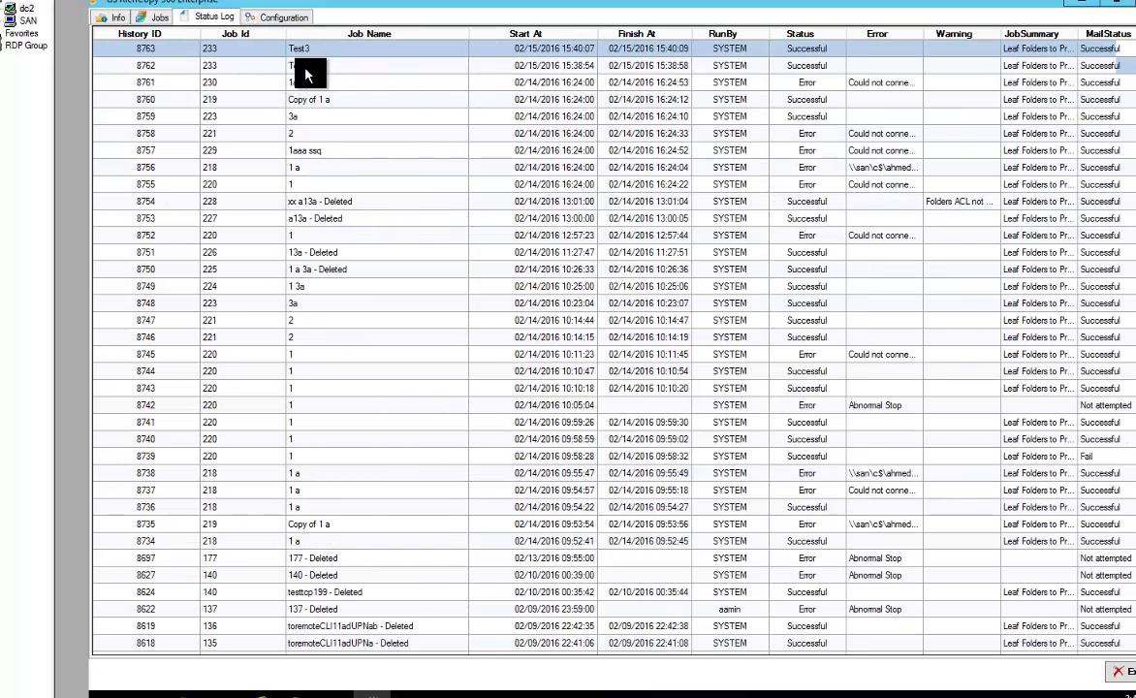
{"action": "left_click", "coordinate": [309, 62]}
{"action": "left_click", "coordinate": [152, 19]}
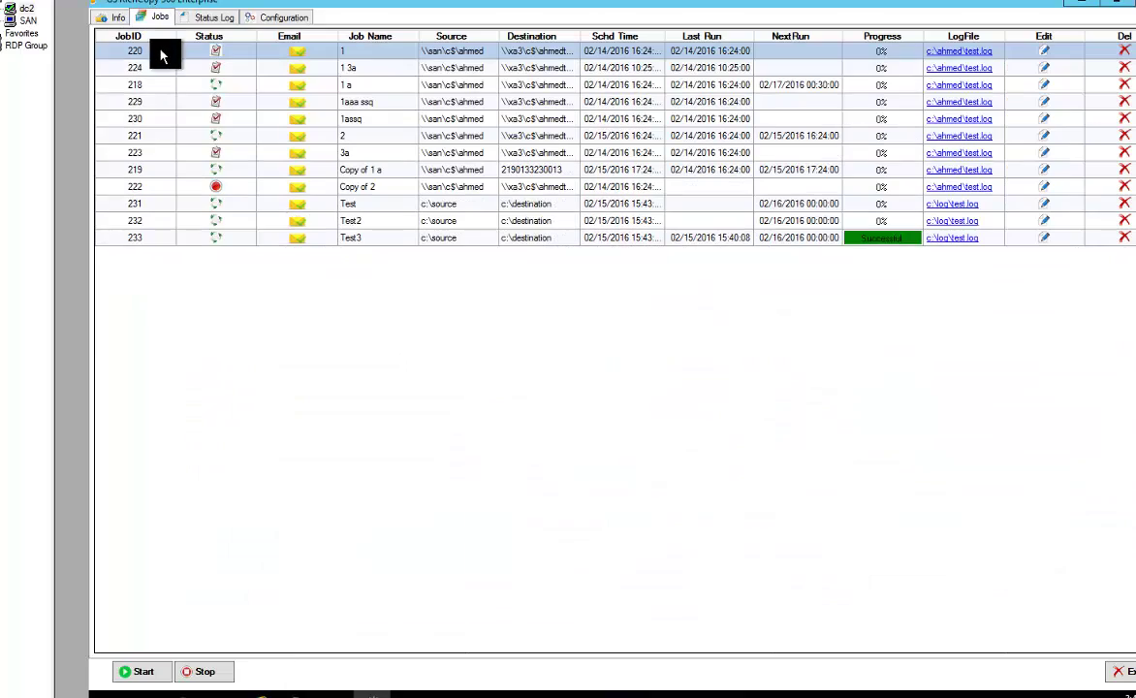
{"action": "left_click", "coordinate": [339, 692]}
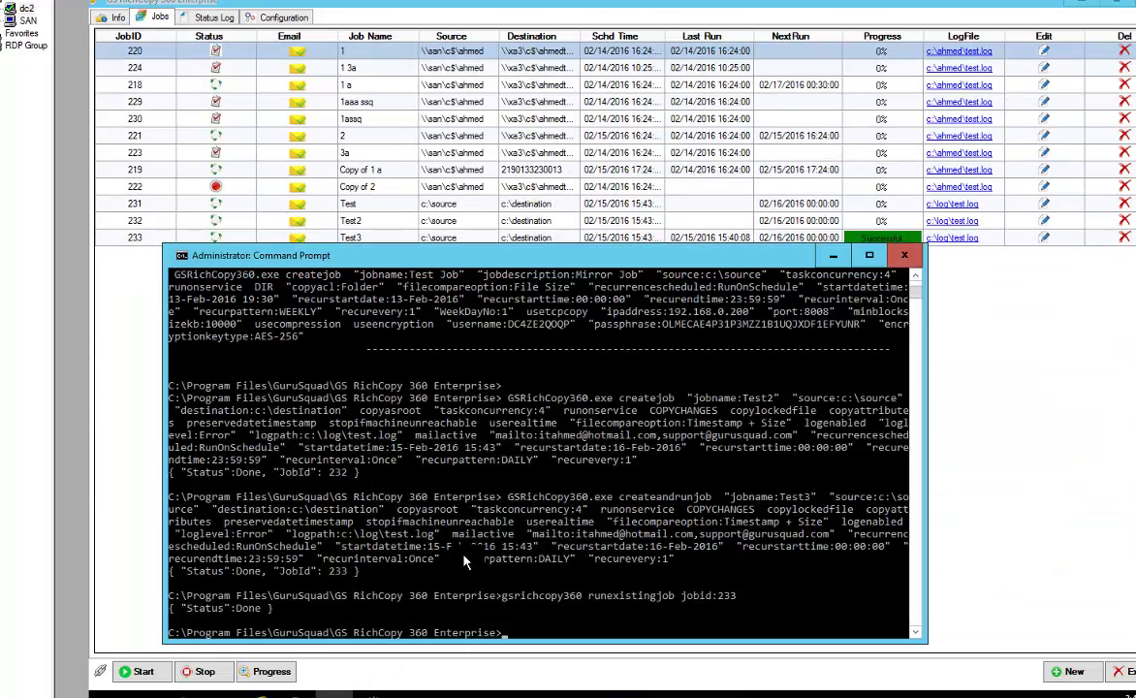
{"action": "key", "text": "alt+Tab"}
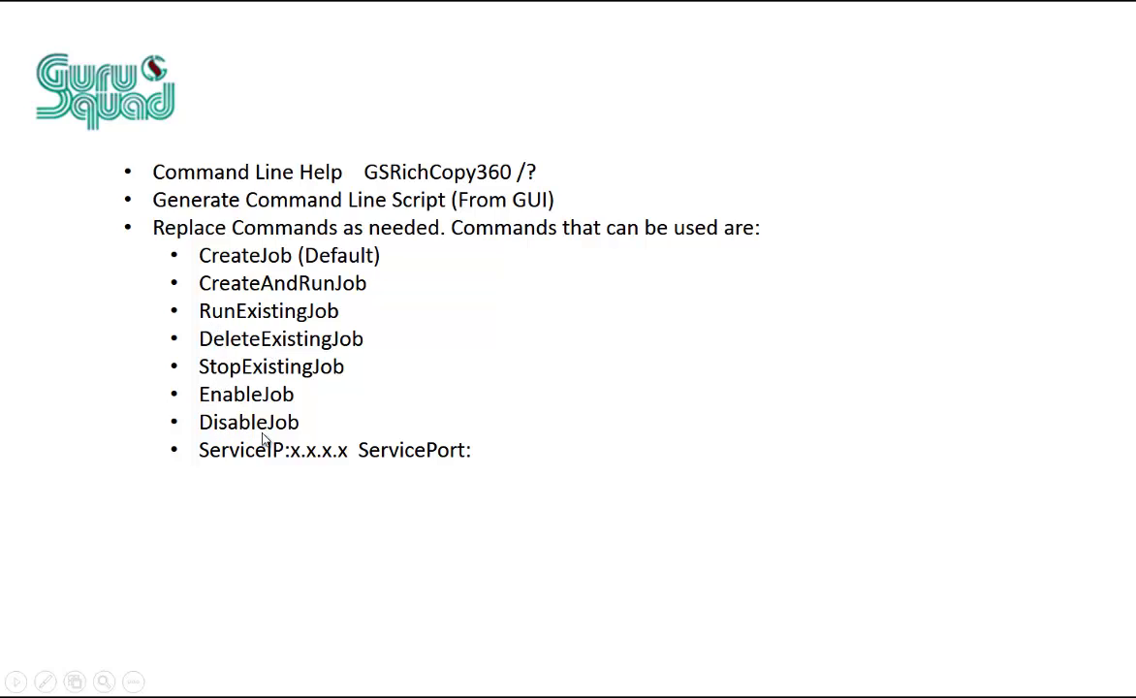
Advance to the 'Additional Parameters used with some of the commands' slide
{"action": "left_click", "coordinate": [288, 479]}
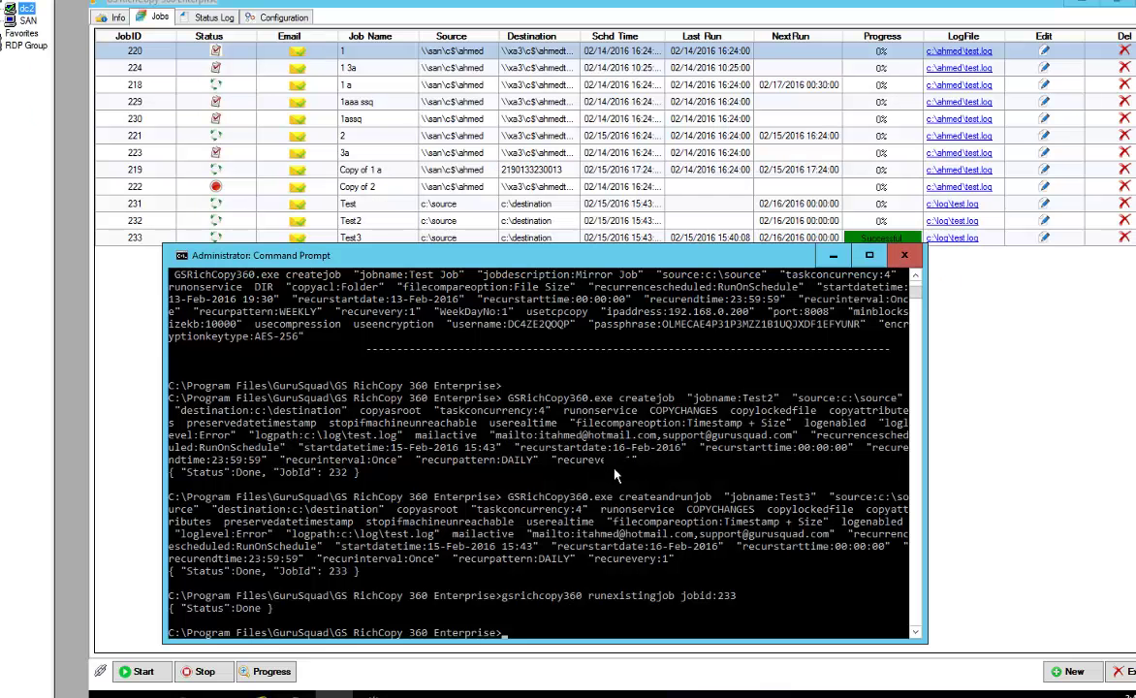
Recall the Test3 command, rename the job to Test4, append deletewhencomplete and run it
{"action": "left_click", "coordinate": [588, 516]}
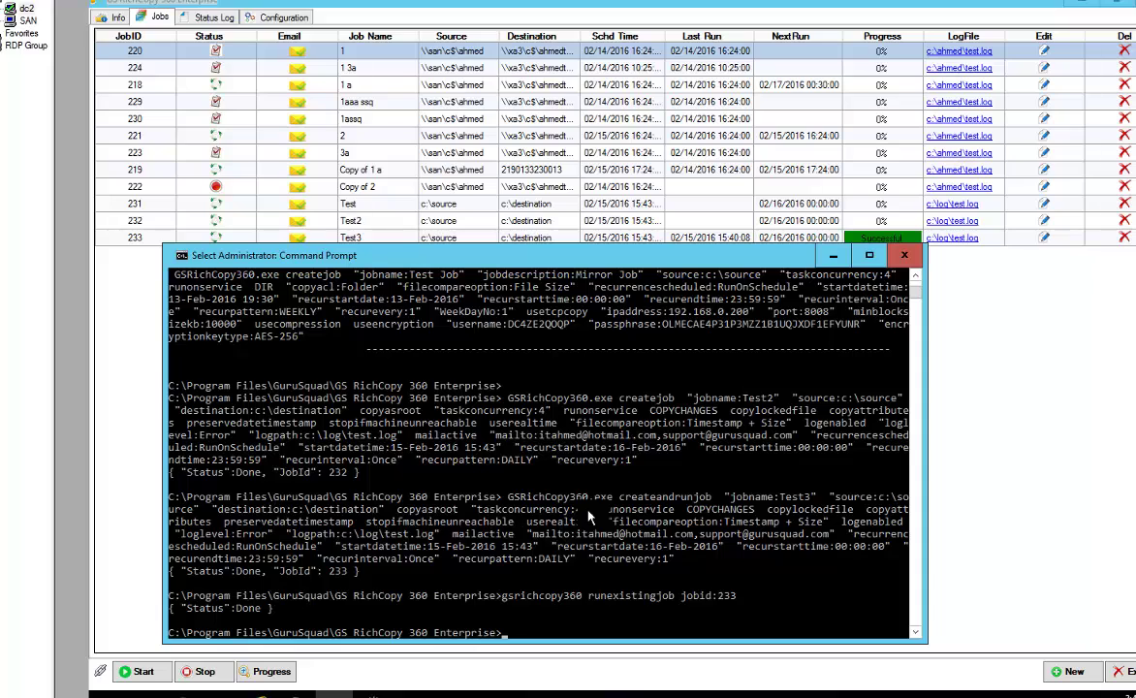
{"action": "key", "text": "Up"}
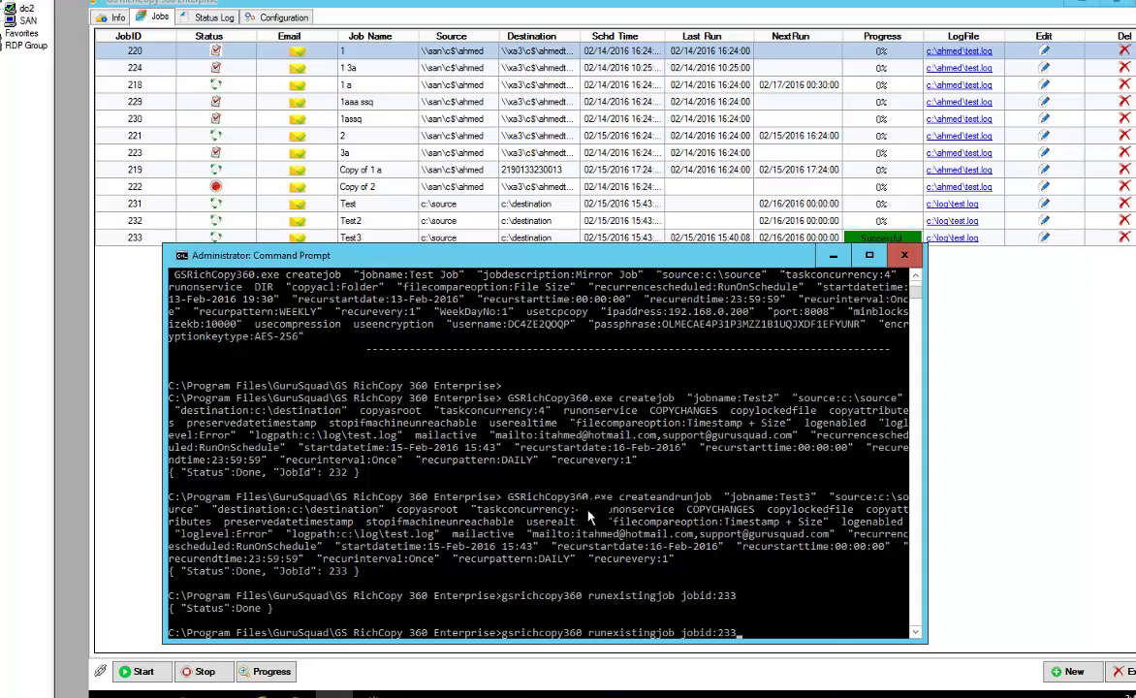
{"action": "key", "text": "Up"}
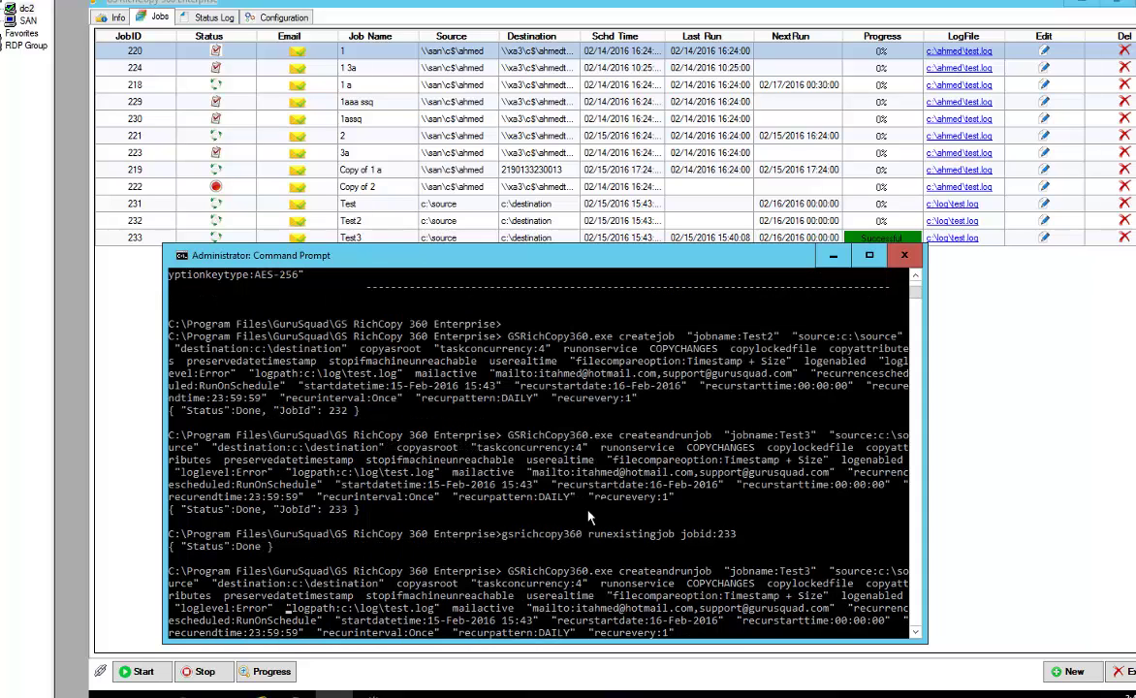
{"action": "key", "text": "ctrl+Left"}
{"action": "key", "text": "ctrl+Left"}
{"action": "key", "text": "ctrl+Left"}
{"action": "key", "text": "ctrl+Left"}
{"action": "key", "text": "ctrl+Left"}
{"action": "key", "text": "ctrl+Left"}
{"action": "key", "text": "ctrl+Left"}
{"action": "key", "text": "ctrl+Left"}
{"action": "key", "text": "ctrl+Left"}
{"action": "key", "text": "ctrl+Left"}
{"action": "key", "text": "ctrl+Right"}
{"action": "key", "text": "ctrl+Right"}
{"action": "key", "text": "ctrl+Right"}
{"action": "key", "text": "ctrl+Right"}
{"action": "key", "text": "ctrl+Right"}
{"action": "key", "text": "ctrl+Right"}
{"action": "key", "text": "ctrl+Right"}
{"action": "key", "text": "ctrl+Right"}
{"action": "key", "text": "ctrl+Right"}
{"action": "key", "text": "ctrl+Right"}
{"action": "key", "text": "ctrl+Right"}
{"action": "key", "text": "End"}
{"action": "key", "text": "ctrl+Left"}
{"action": "key", "text": "ctrl+Left"}
{"action": "key", "text": "ctrl+Left"}
{"action": "key", "text": "ctrl+Left"}
{"action": "key", "text": "ctrl+Left"}
{"action": "key", "text": "ctrl+Left"}
{"action": "key", "text": "ctrl+Left"}
{"action": "key", "text": "ctrl+Left"}
{"action": "key", "text": "ctrl+Left"}
{"action": "key", "text": "ctrl+Left"}
{"action": "key", "text": "ctrl+Left"}
{"action": "key", "text": "ctrl+Left"}
{"action": "key", "text": "ctrl+Left"}
{"action": "key", "text": "ctrl+Left"}
{"action": "key", "text": "ctrl+Left"}
{"action": "key", "text": "ctrl+Left"}
{"action": "key", "text": "ctrl+Left"}
{"action": "key", "text": "Home"}
{"action": "key", "text": "ctrl+Right"}
{"action": "key", "text": "Left"}
{"action": "key", "text": "BackSpace"}
{"action": "type", "text": "4"}
{"action": "key", "text": "End"}
{"action": "type", "text": "deletewhencomplete"}
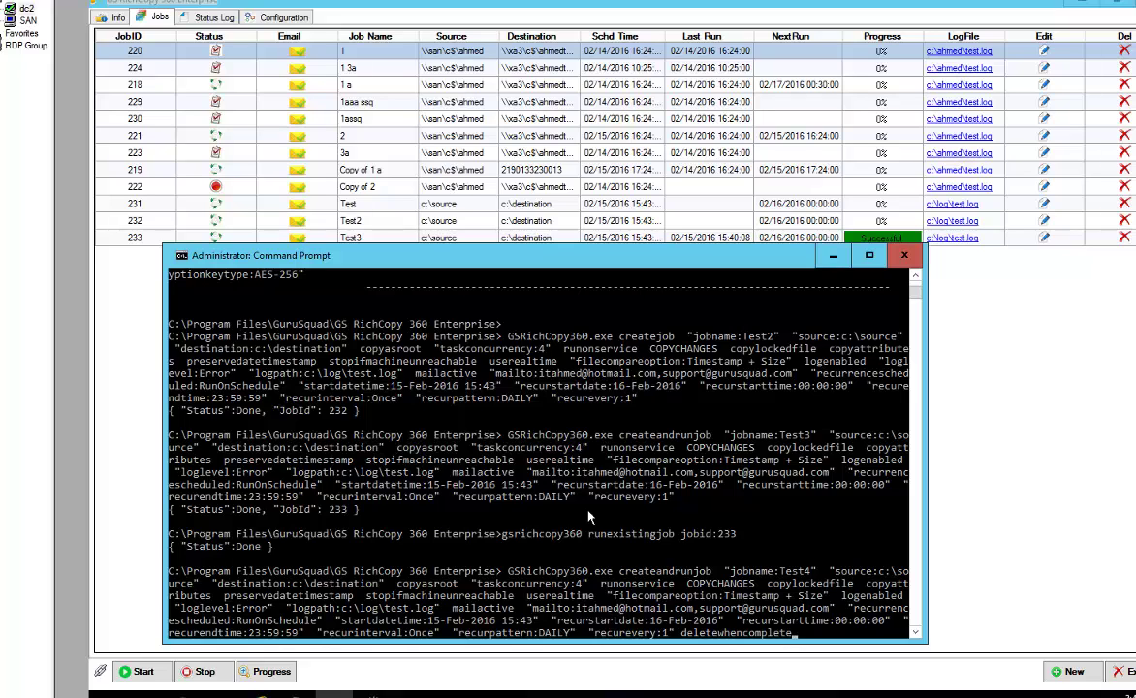
{"action": "key", "text": "Return"}
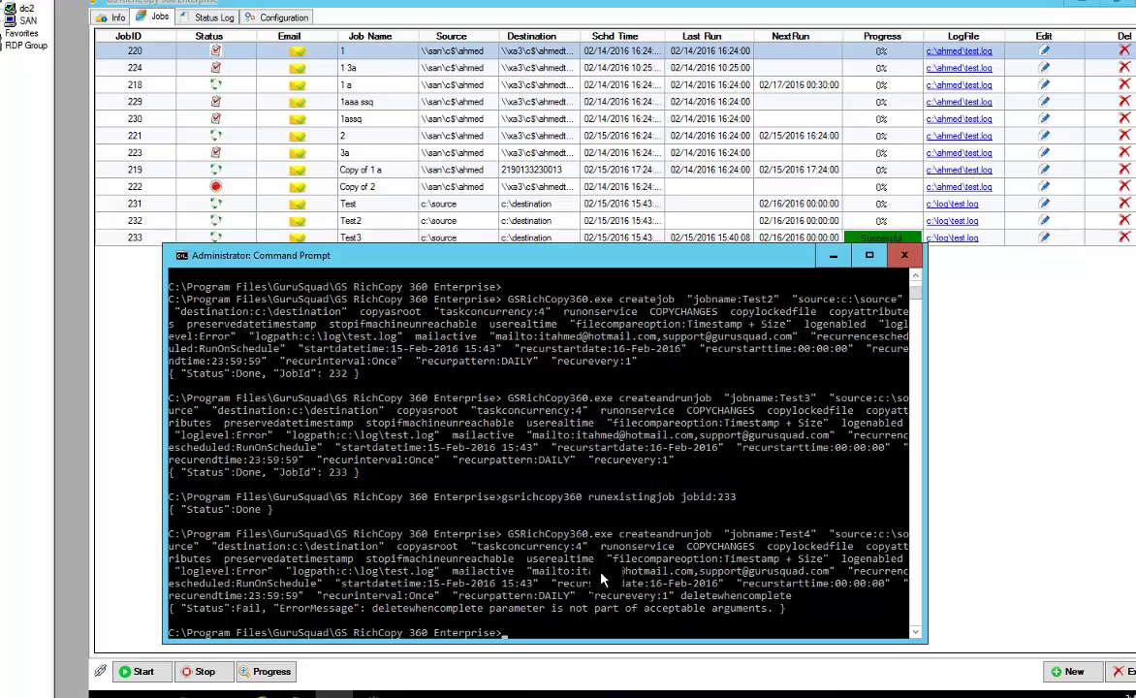
Correct the option to deletejobwhencomplete and rerun, getting Status Done with JobId 234
{"action": "key", "text": "Up"}
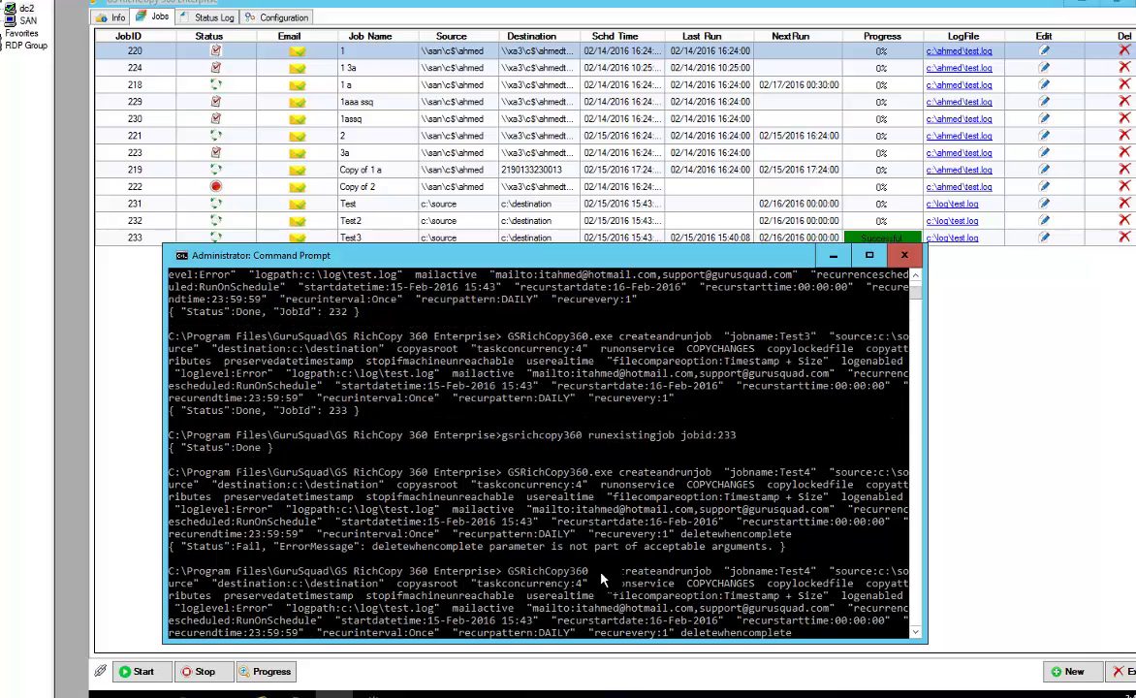
{"action": "key", "text": "Left"}
{"action": "key", "text": "Left"}
{"action": "key", "text": "Left"}
{"action": "key", "text": "Left"}
{"action": "key", "text": "Left"}
{"action": "key", "text": "Left"}
{"action": "key", "text": "Left"}
{"action": "key", "text": "Left"}
{"action": "key", "text": "Left"}
{"action": "key", "text": "Left"}
{"action": "key", "text": "Left"}
{"action": "key", "text": "Left"}
{"action": "type", "text": "job"}
{"action": "key", "text": "Return"}
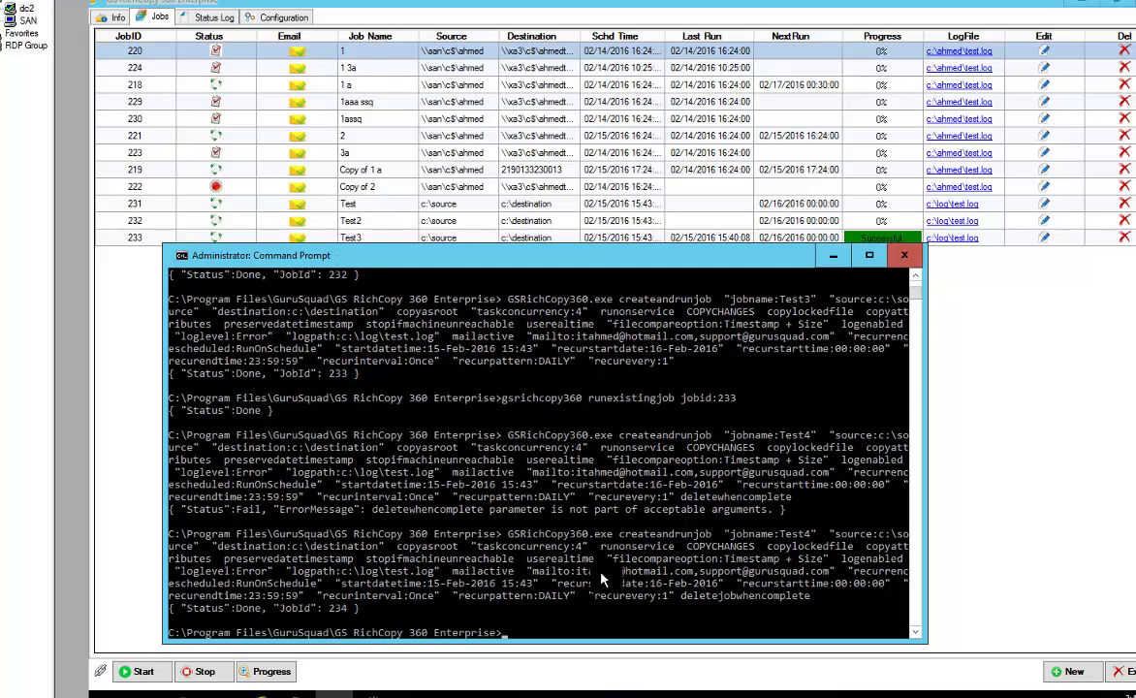
Refresh the jobs and check the Status Log: Test4 ran successfully and is gone, leaving 233 Test3 last
{"action": "left_click", "coordinate": [986, 378]}
{"action": "right_click", "coordinate": [824, 345]}
{"action": "left_click", "coordinate": [853, 384]}
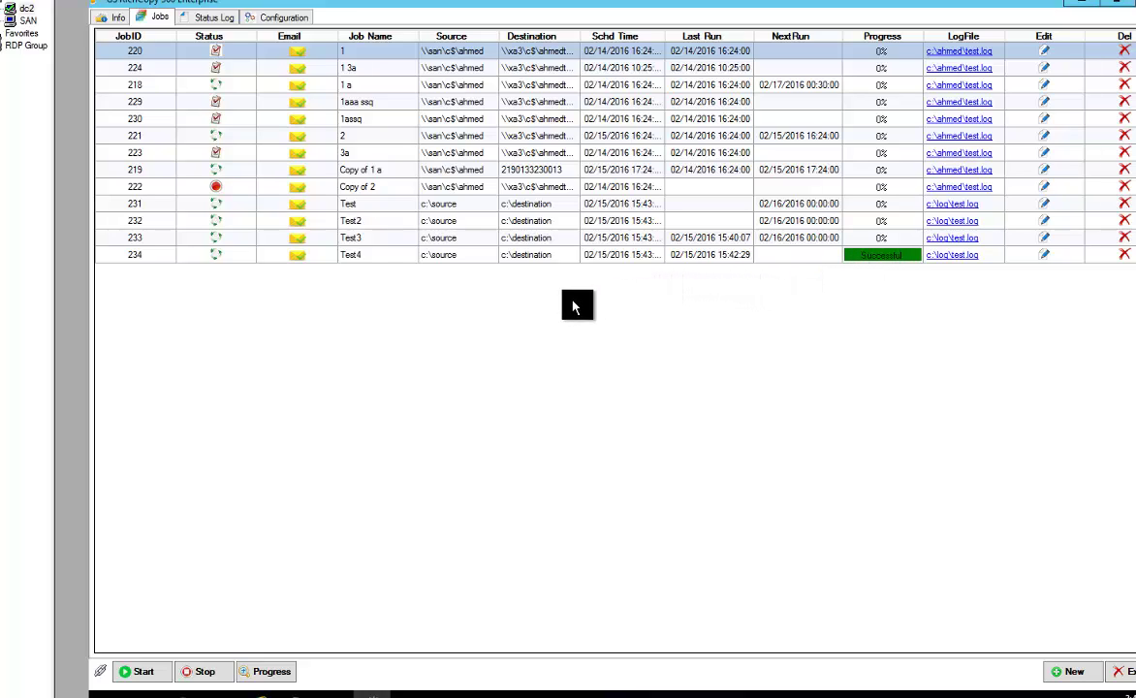
{"action": "right_click", "coordinate": [524, 319]}
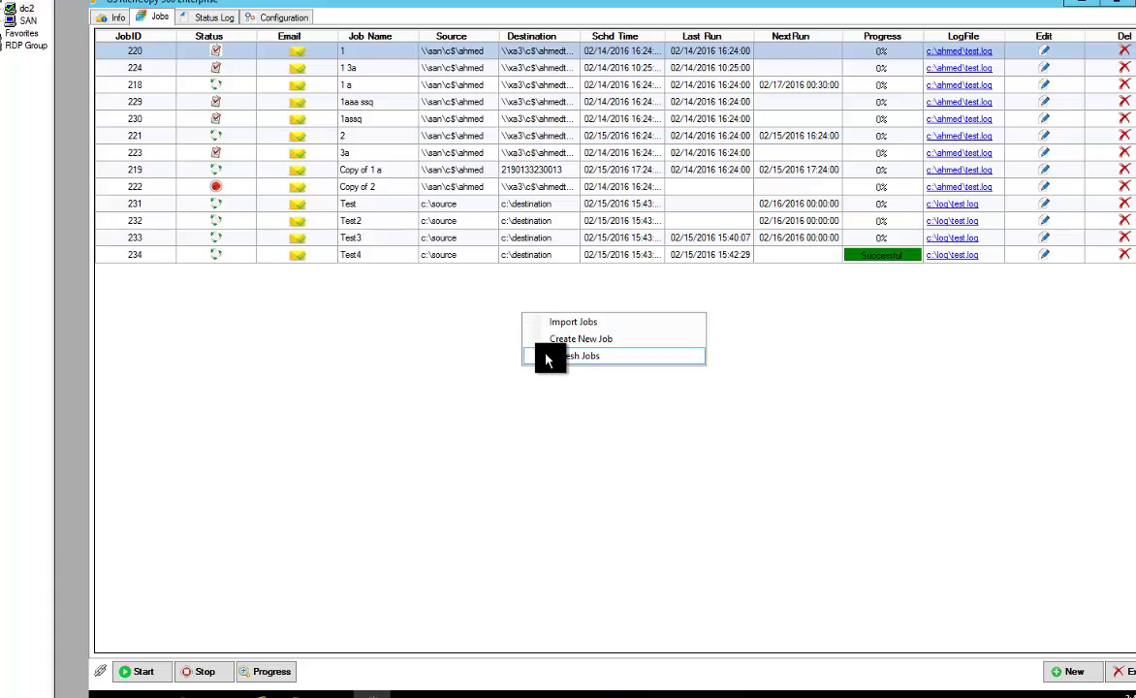
{"action": "left_click", "coordinate": [549, 357]}
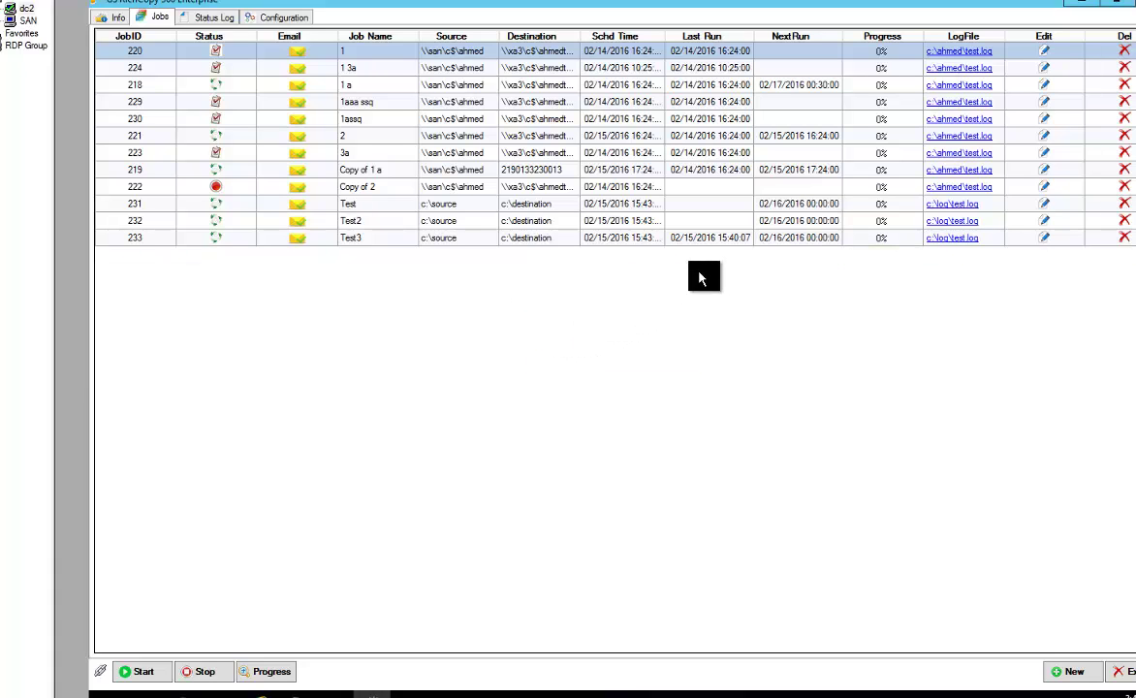
{"action": "left_click", "coordinate": [208, 18]}
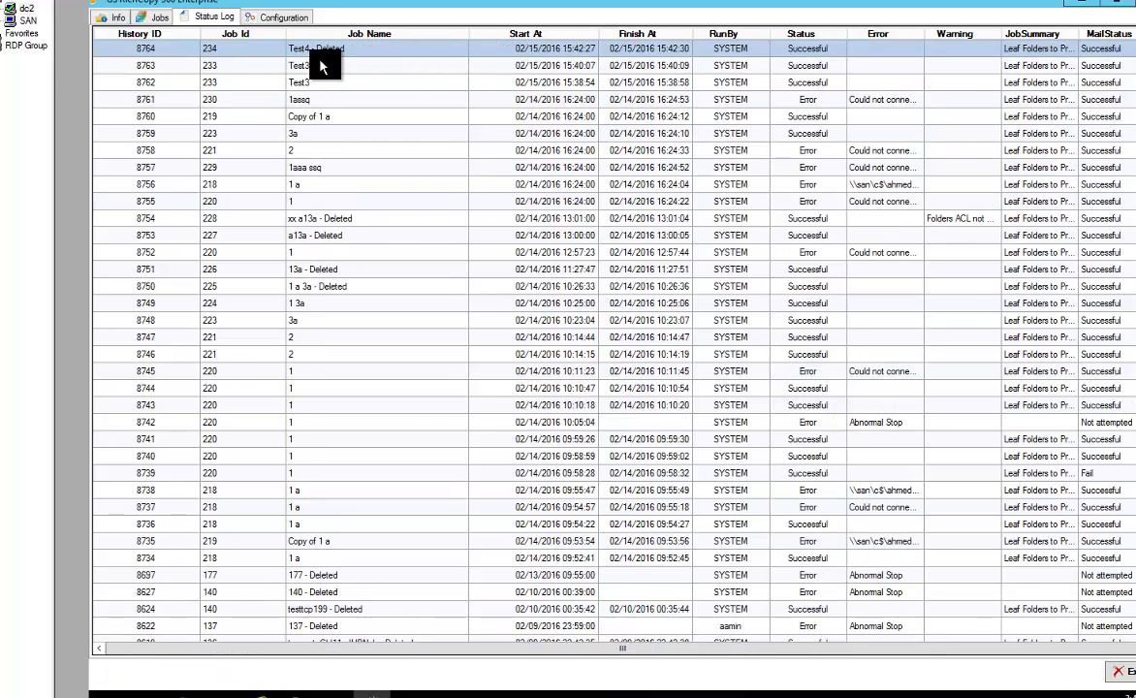
{"action": "left_click", "coordinate": [153, 20]}
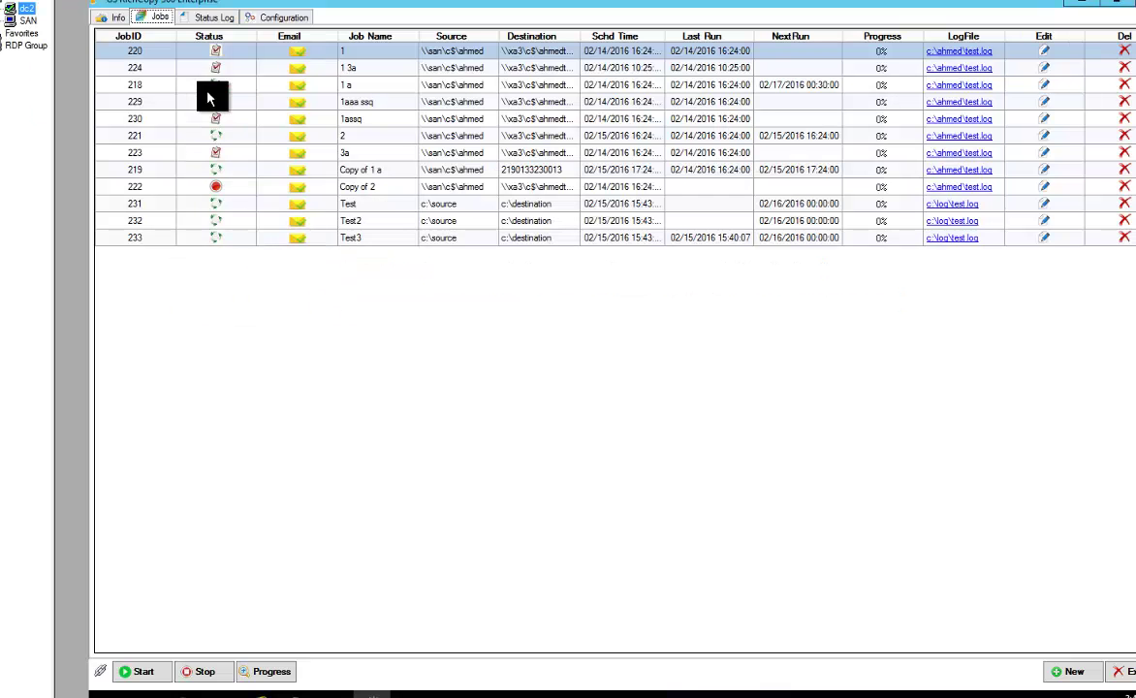
In Configuration, start a new connect-as account named 'Admin to server1'
{"action": "left_click", "coordinate": [281, 16]}
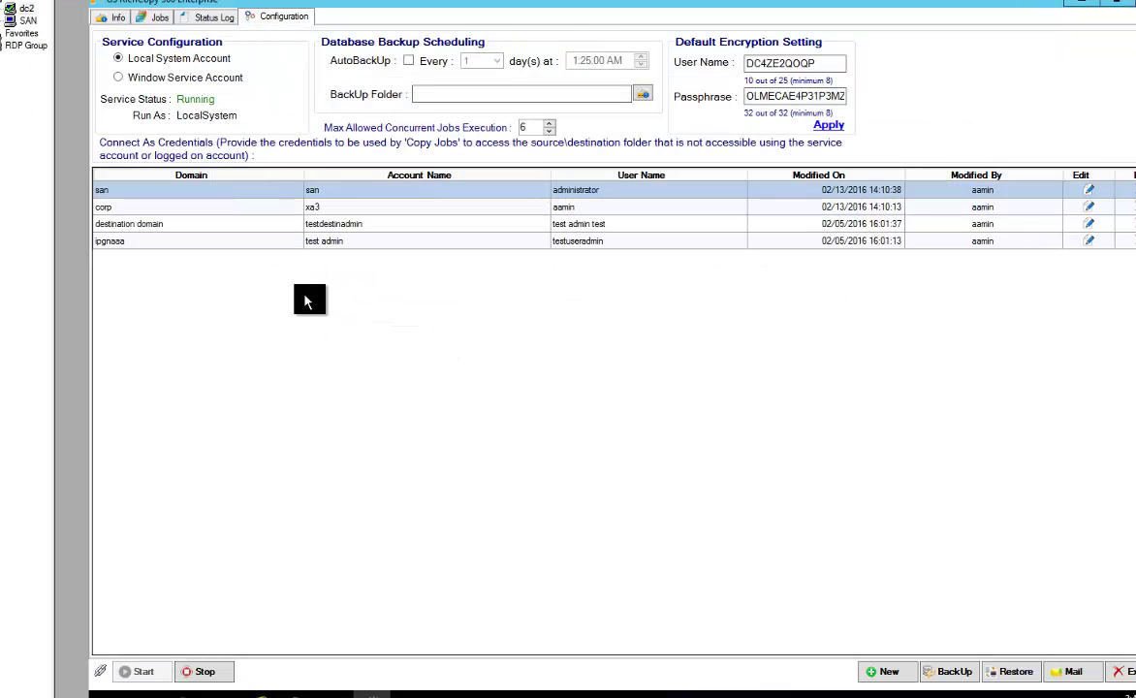
{"action": "left_click", "coordinate": [883, 671]}
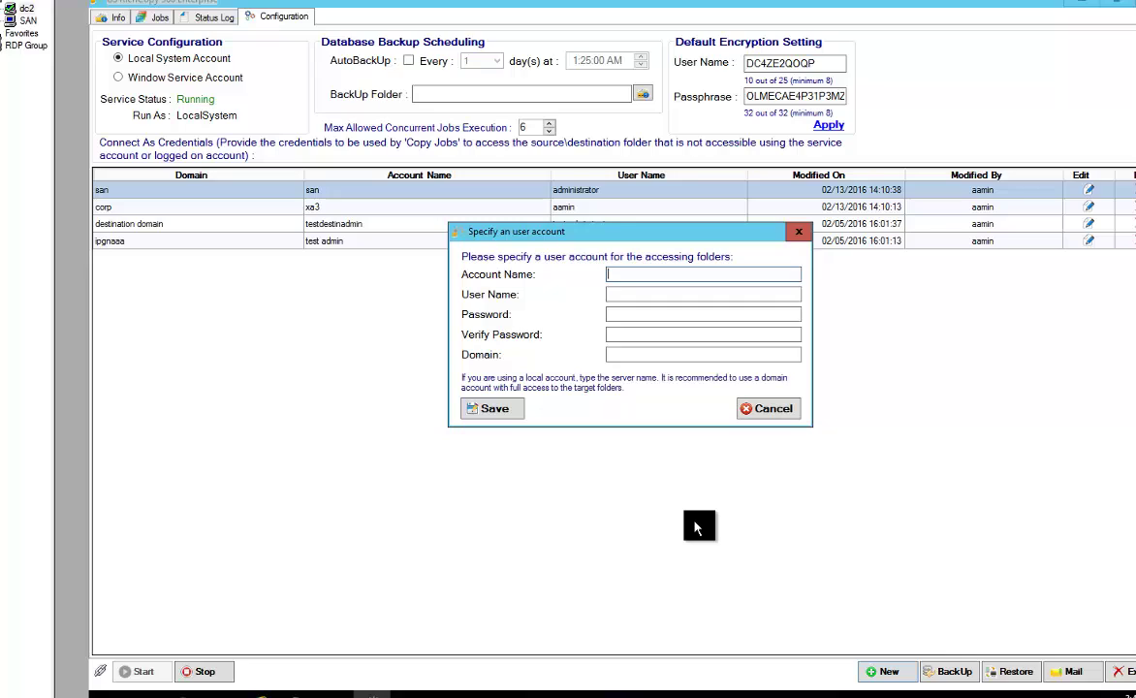
{"action": "type", "text": "Admin to server1"}
Enter user name admin, the password, and domain corp, then save the credential
{"action": "key", "text": "Tab"}
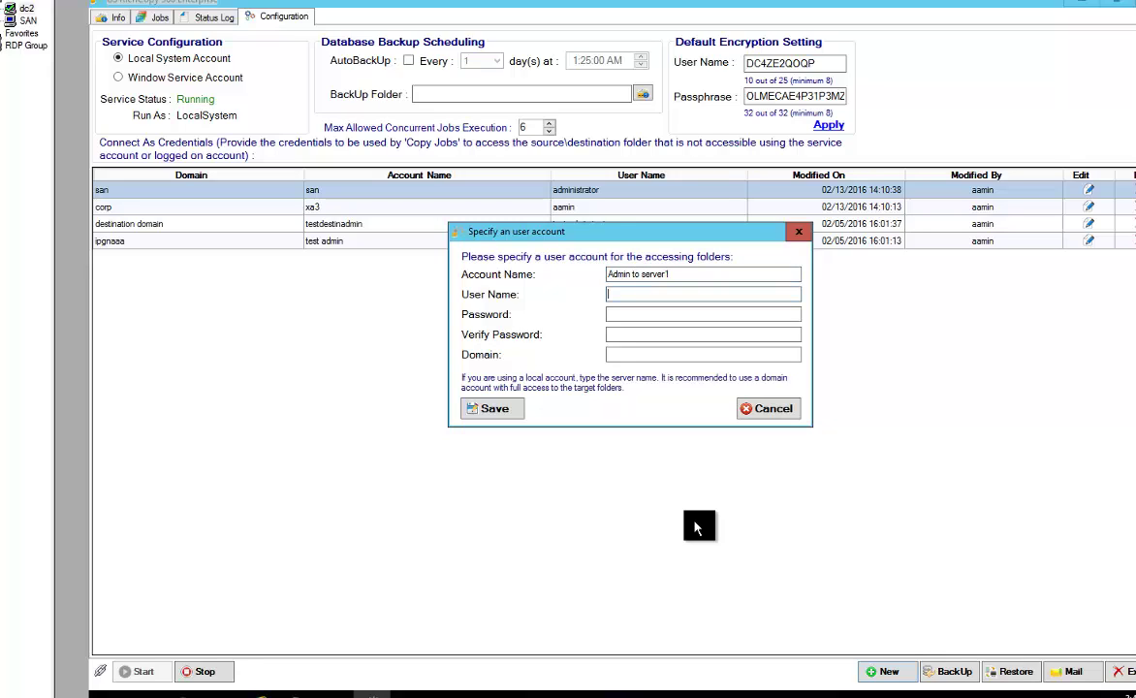
{"action": "type", "text": "admin"}
{"action": "key", "text": "Tab"}
{"action": "type", "text": "admi"}
{"action": "key", "text": "Tab"}
{"action": "type", "text": "admi"}
{"action": "key", "text": "Tab"}
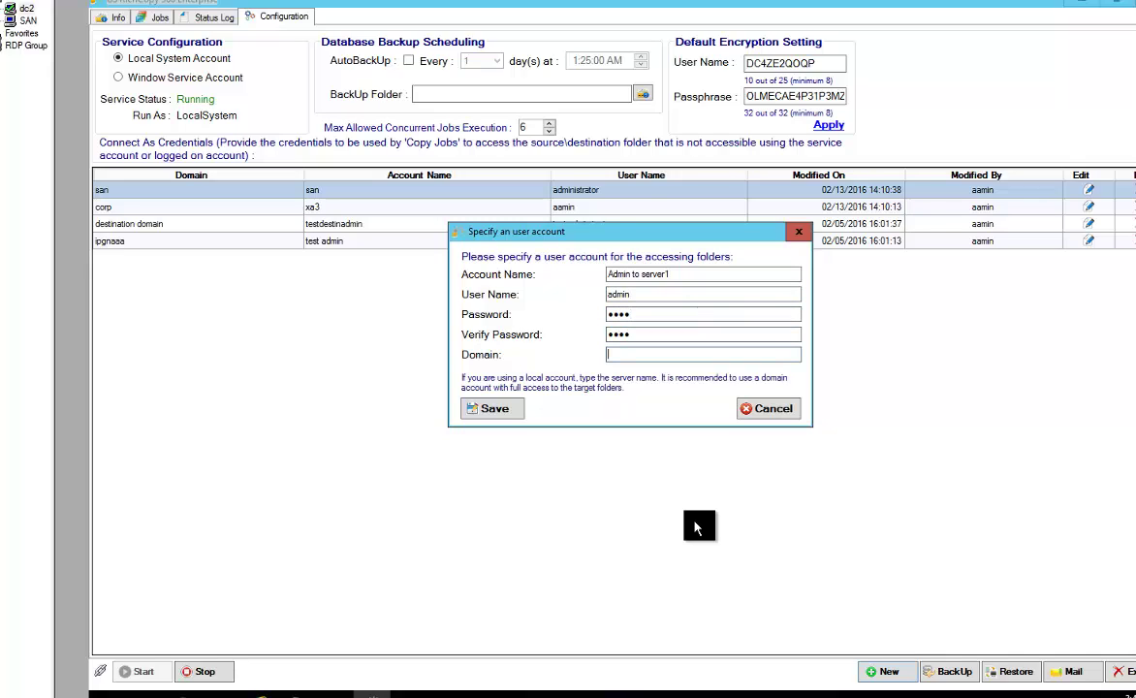
{"action": "type", "text": "corp"}
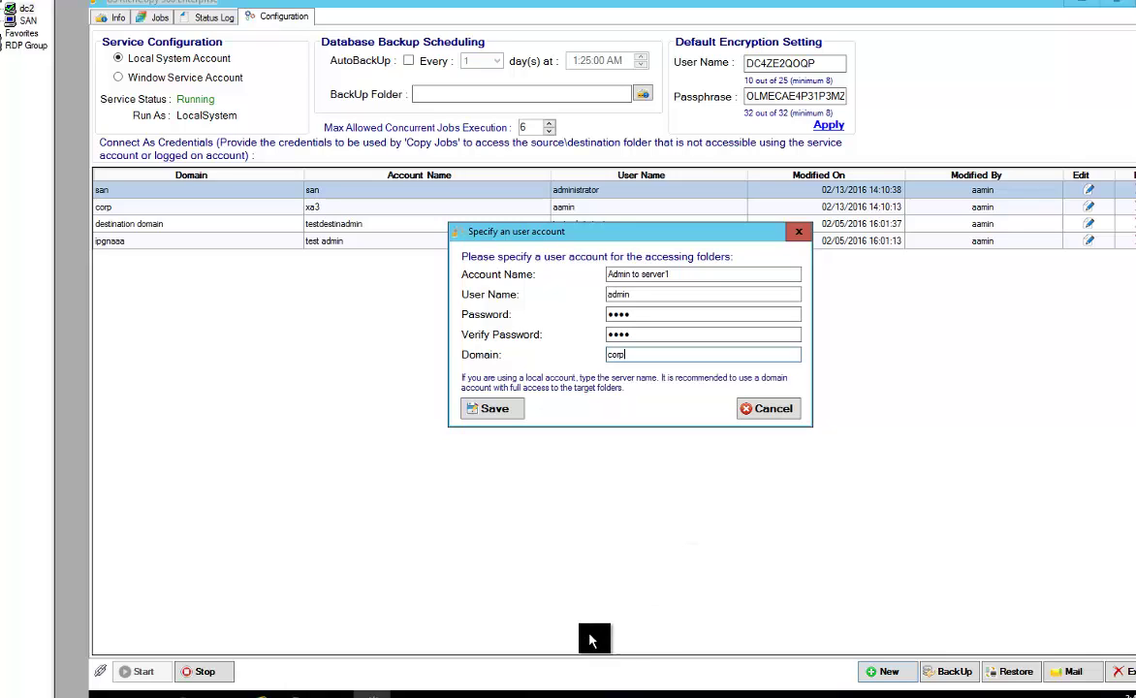
{"action": "left_click", "coordinate": [496, 410]}
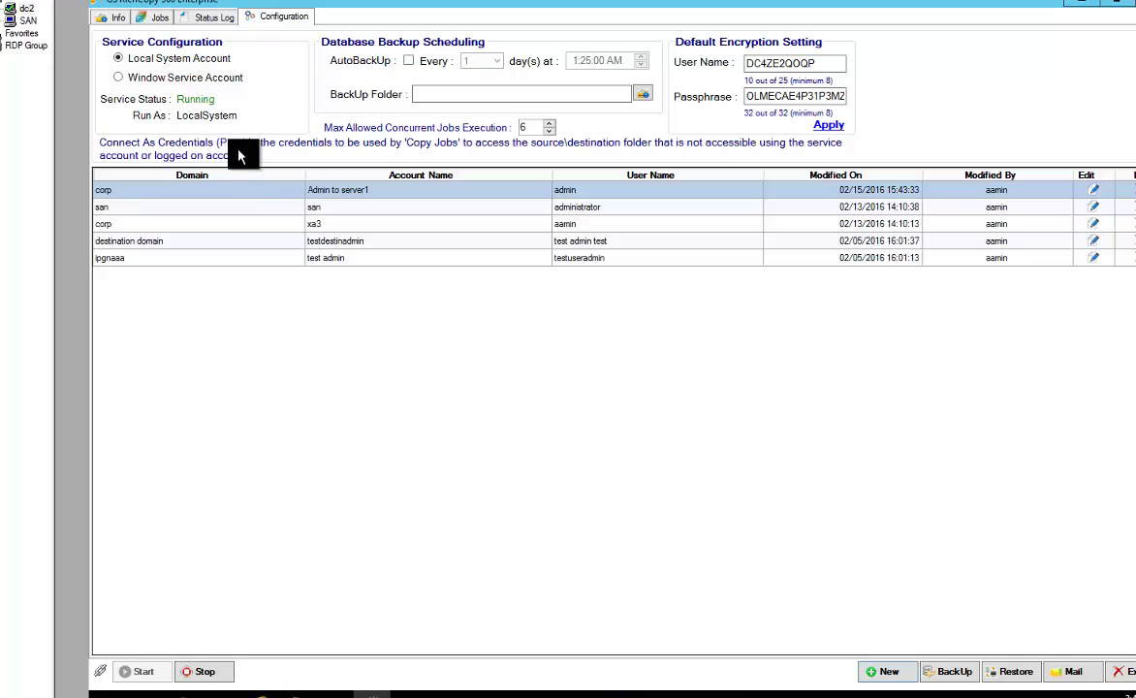
{"action": "left_click", "coordinate": [156, 18]}
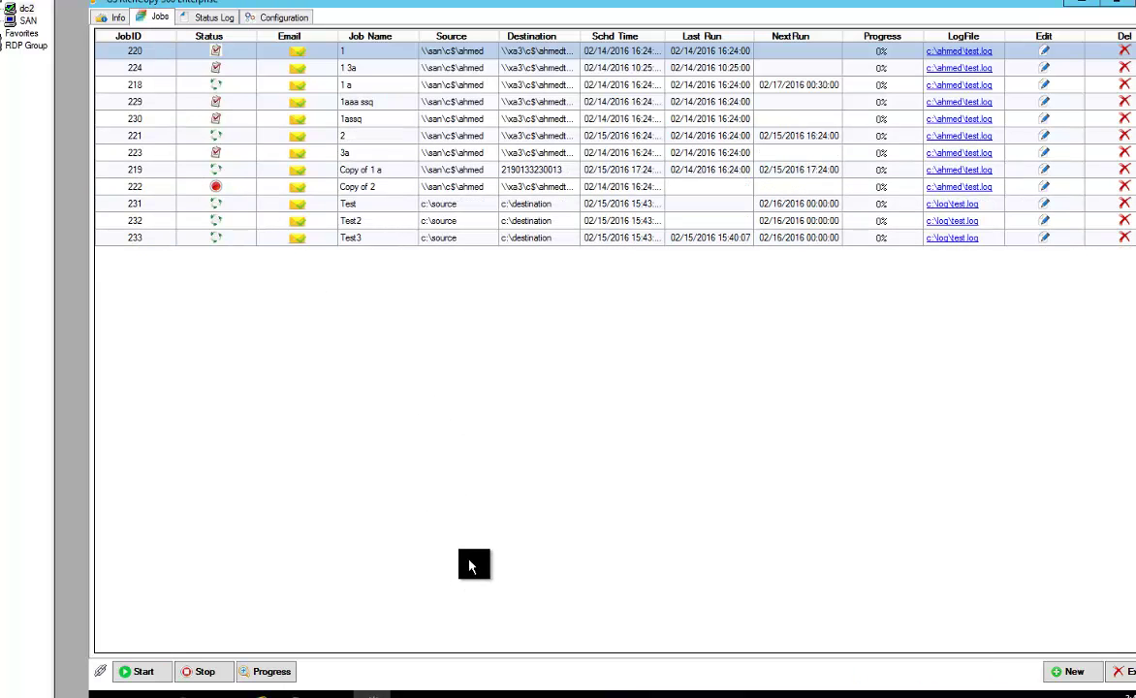
Rerun the Test4 createandrunjob with a sourceusername option and the source password, returning JobId 235
{"action": "left_click", "coordinate": [334, 694]}
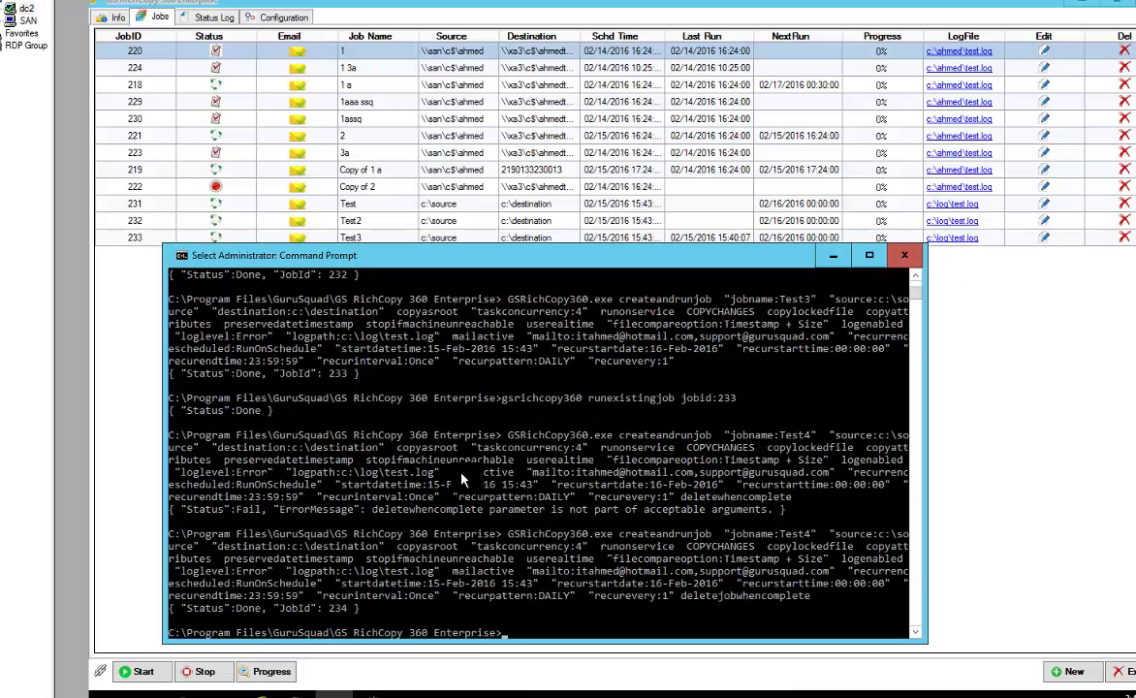
{"action": "key", "text": "Up"}
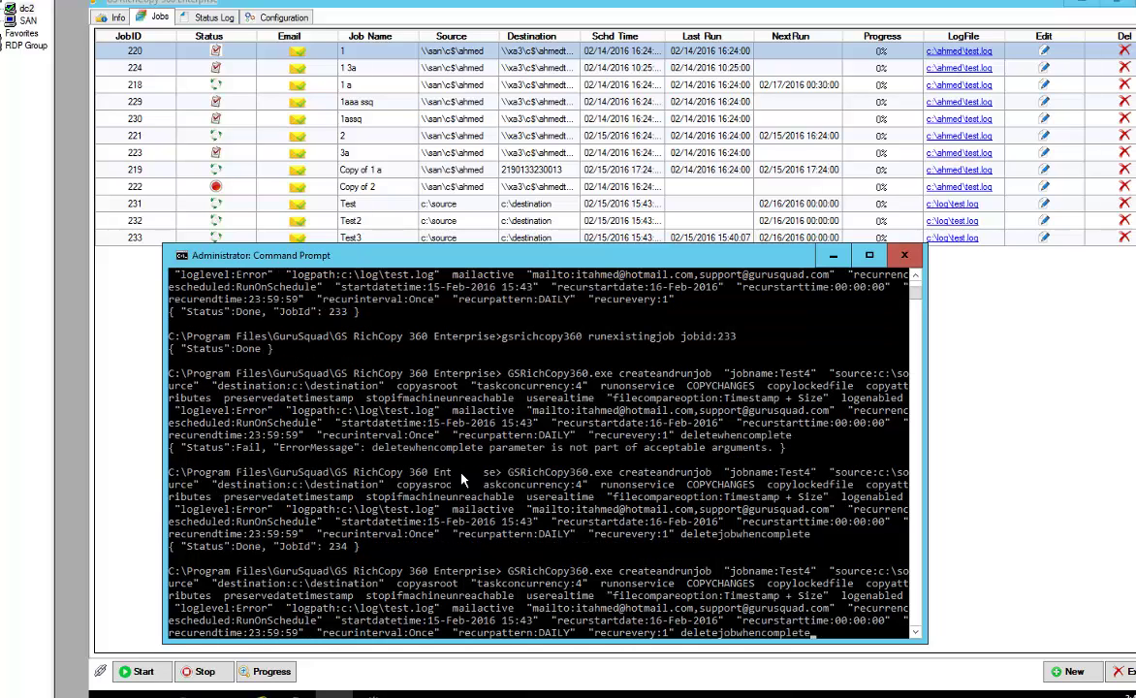
{"action": "key", "text": "BackSpace"}
{"action": "key", "text": "BackSpace"}
{"action": "key", "text": "BackSpace"}
{"action": "key", "text": "BackSpace"}
{"action": "key", "text": "BackSpace"}
{"action": "key", "text": "BackSpace"}
{"action": "key", "text": "BackSpace"}
{"action": "key", "text": "BackSpace"}
{"action": "key", "text": "BackSpace"}
{"action": "key", "text": "BackSpace"}
{"action": "key", "text": "BackSpace"}
{"action": "key", "text": "BackSpace"}
{"action": "key", "text": "BackSpace"}
{"action": "key", "text": "BackSpace"}
{"action": "key", "text": "BackSpace"}
{"action": "key", "text": "BackSpace"}
{"action": "key", "text": "BackSpace"}
{"action": "key", "text": "BackSpace"}
{"action": "key", "text": "BackSpace"}
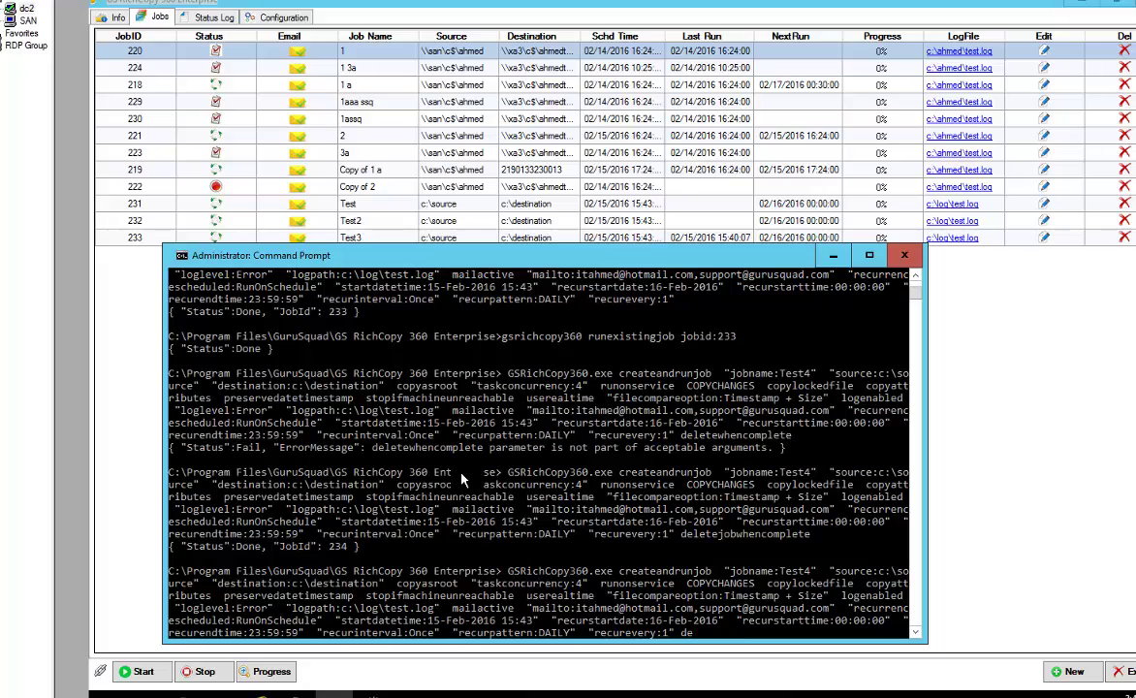
{"action": "key", "text": "BackSpace"}
{"action": "key", "text": "BackSpace"}
{"action": "type", "text": "sourceusername:gsrichcopy"}
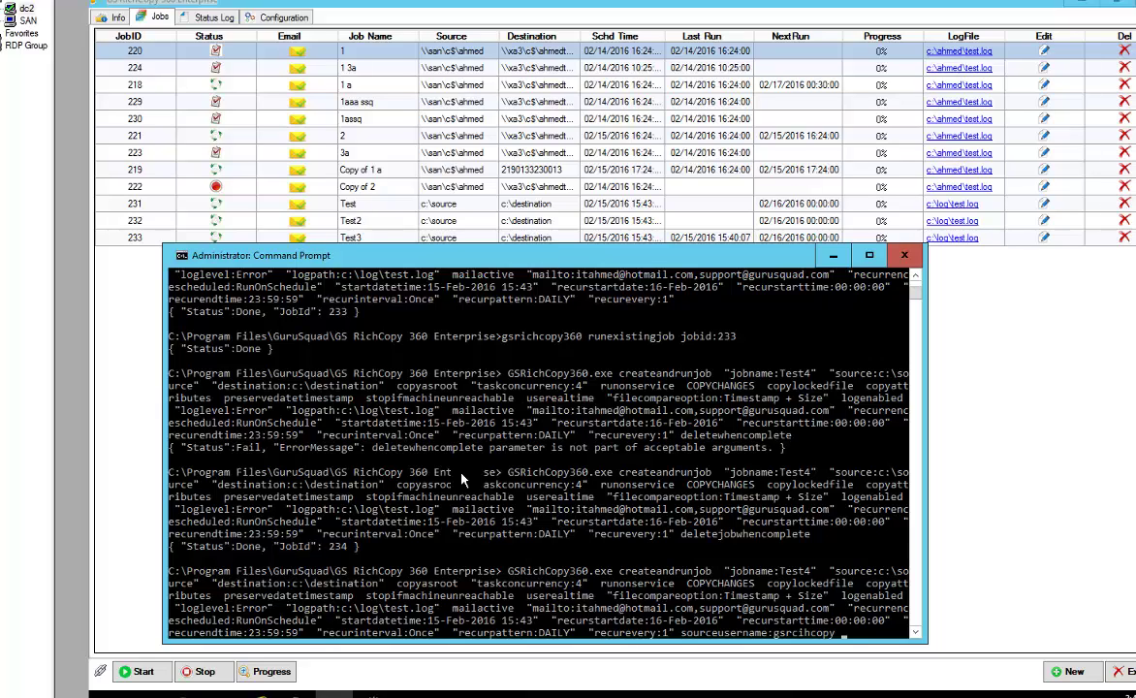
{"action": "key", "text": "Return"}
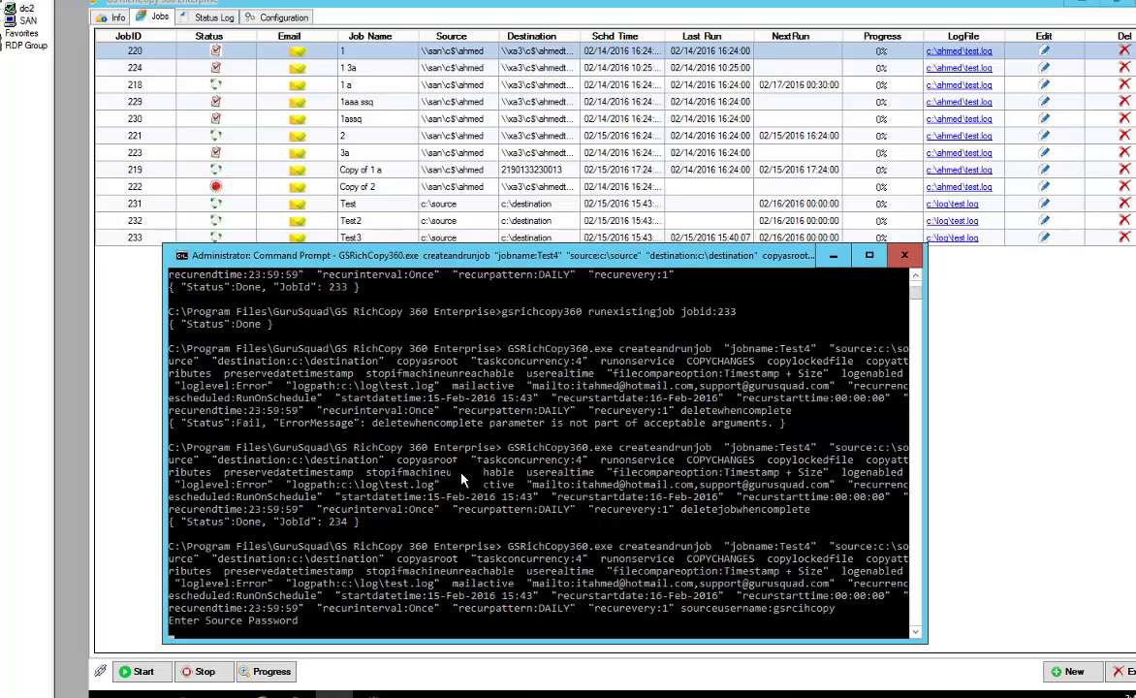
{"action": "type", "text": "*********"}
{"action": "key", "text": "Return"}
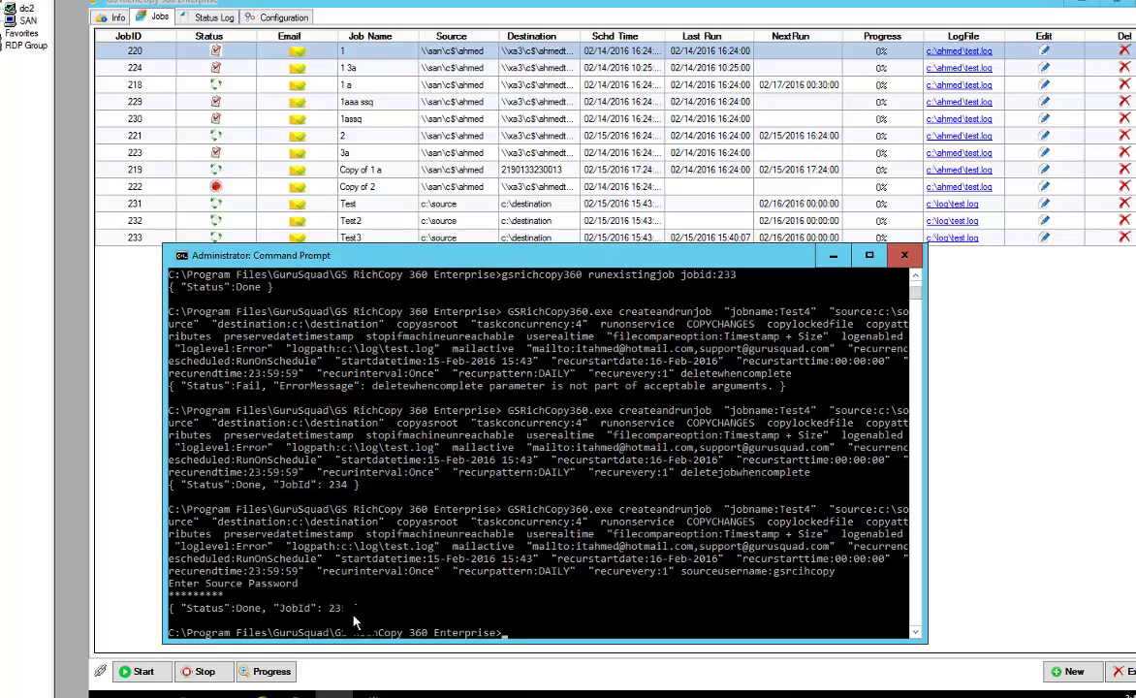
{"action": "left_click", "coordinate": [969, 456]}
Refresh the jobs to show 235 Test4 and confirm its Successful run in the Status Log
{"action": "right_click", "coordinate": [581, 368]}
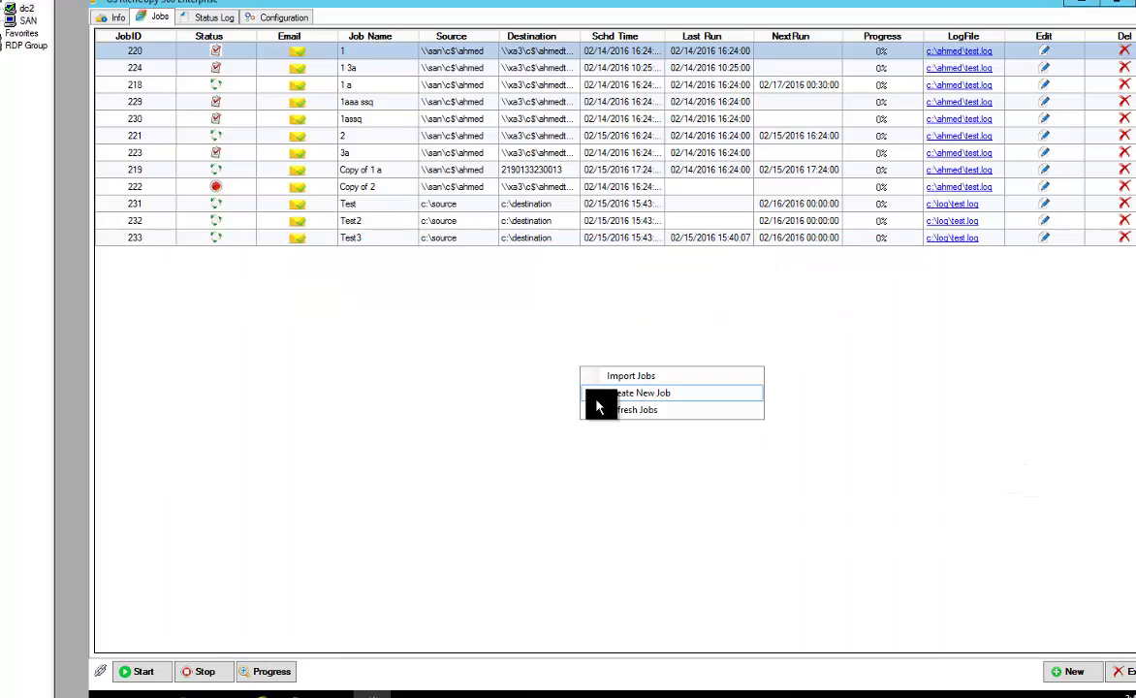
{"action": "left_click", "coordinate": [640, 410]}
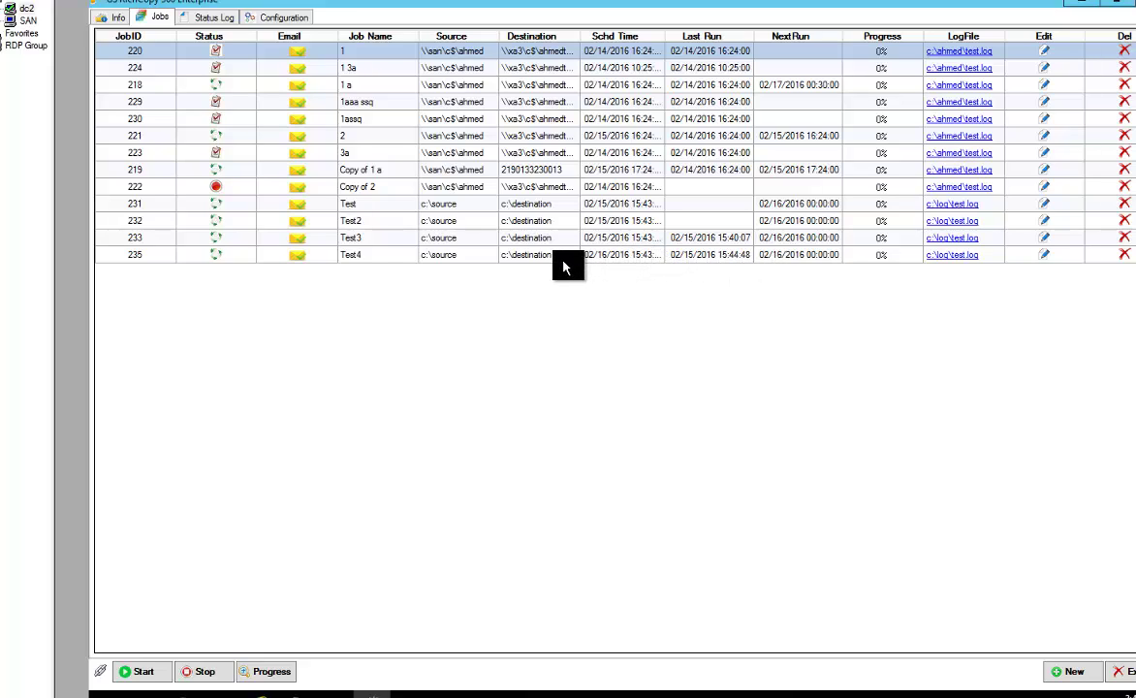
{"action": "right_click", "coordinate": [509, 306]}
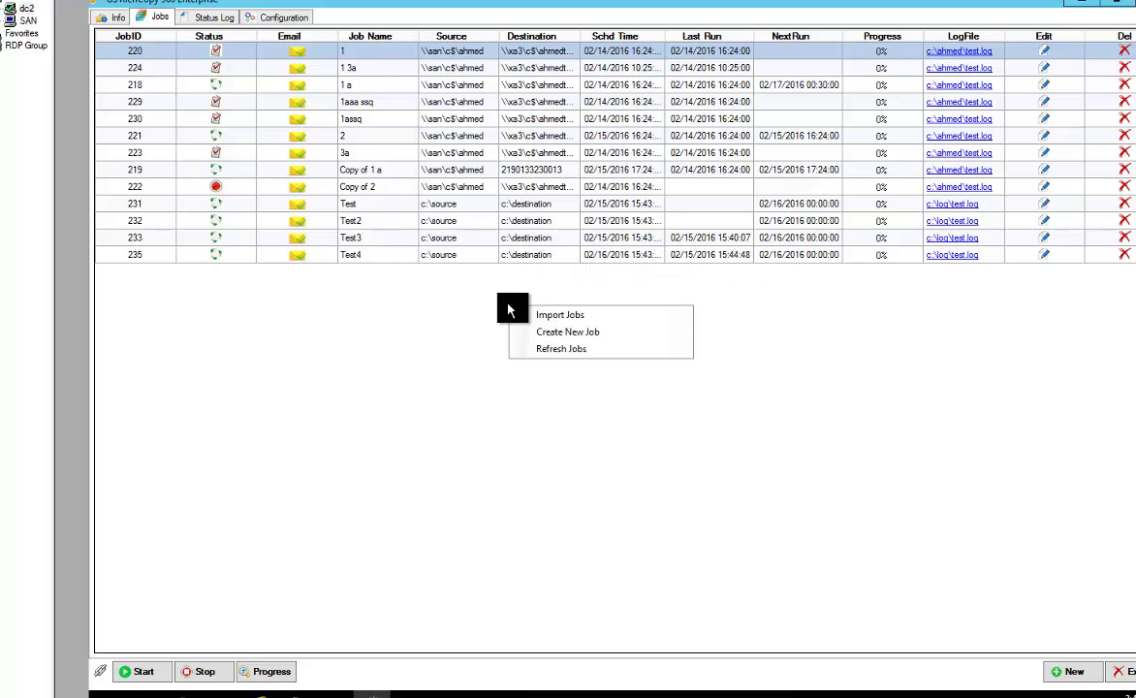
{"action": "left_click", "coordinate": [203, 19]}
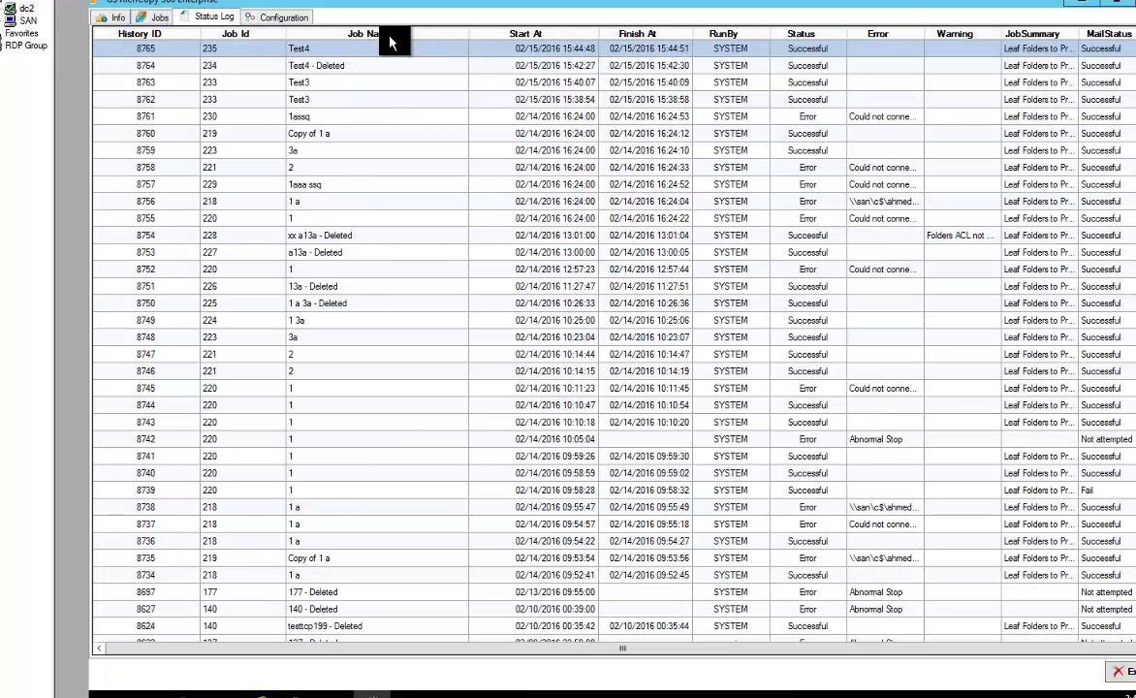
{"action": "left_click", "coordinate": [160, 23]}
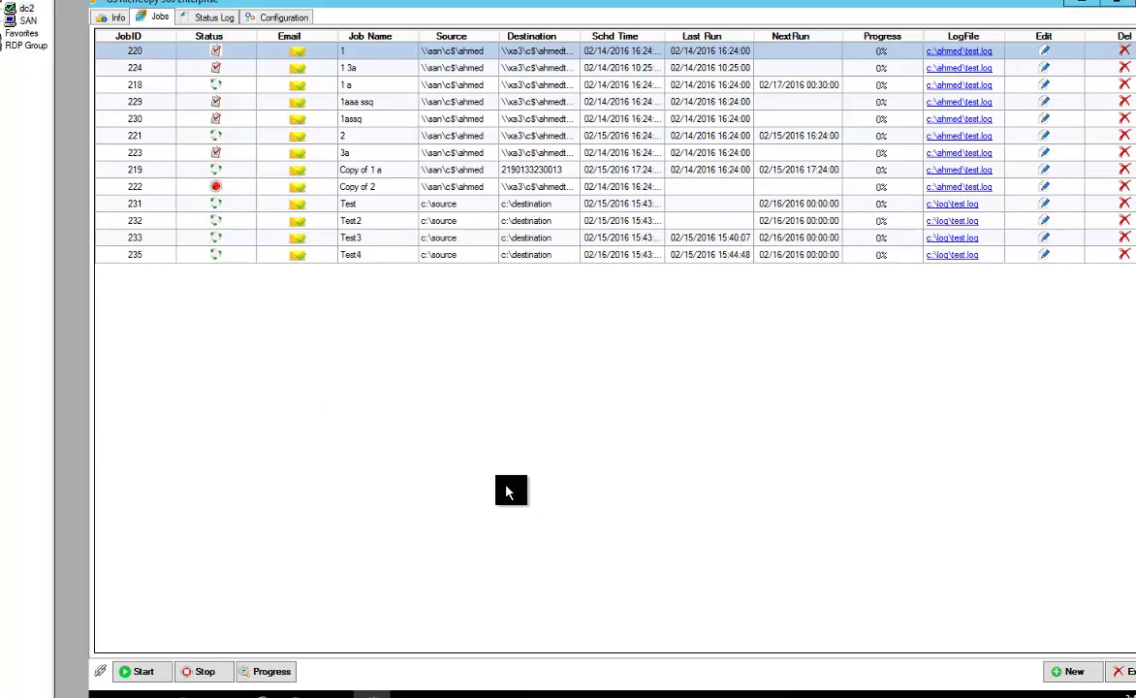
Present the Additional Parameters slide covering JobID, JobName, DeleteJobWhenComplete, credentials and PreserveCredentials
{"action": "mouse_move", "coordinate": [333, 694]}
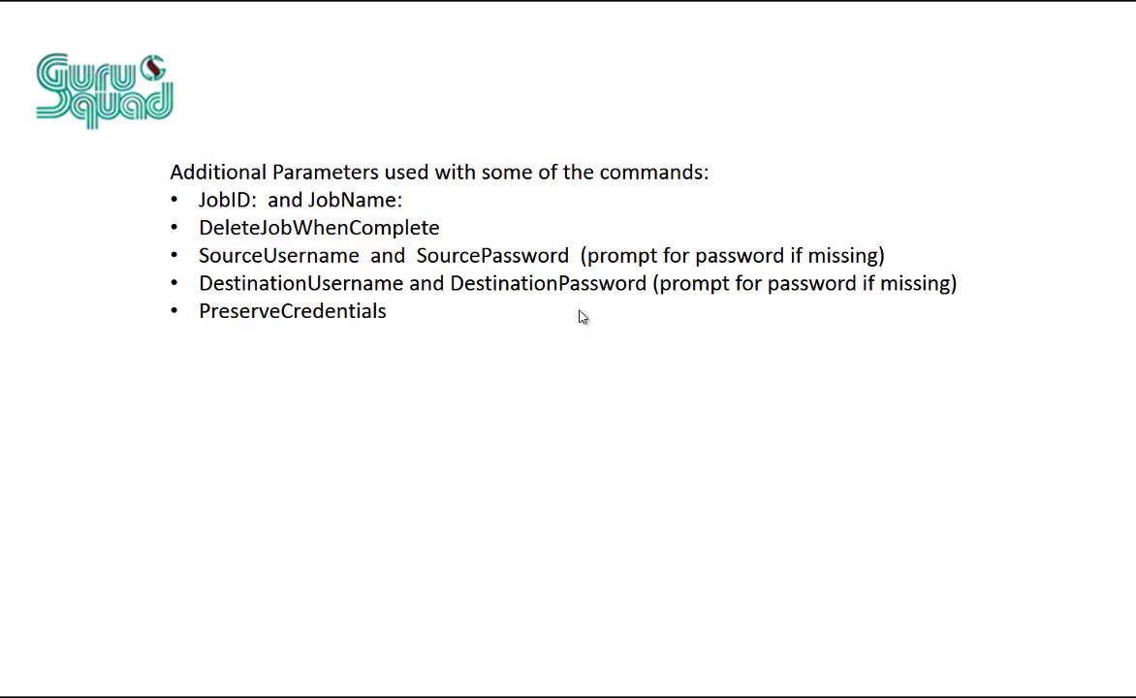
Advance the slideshow to the GSRichCopy360Service.exe.config slide showing AllowedIpAddress and IsOnlyAdminAllowedfromCLI
{"action": "left_click", "coordinate": [582, 317]}
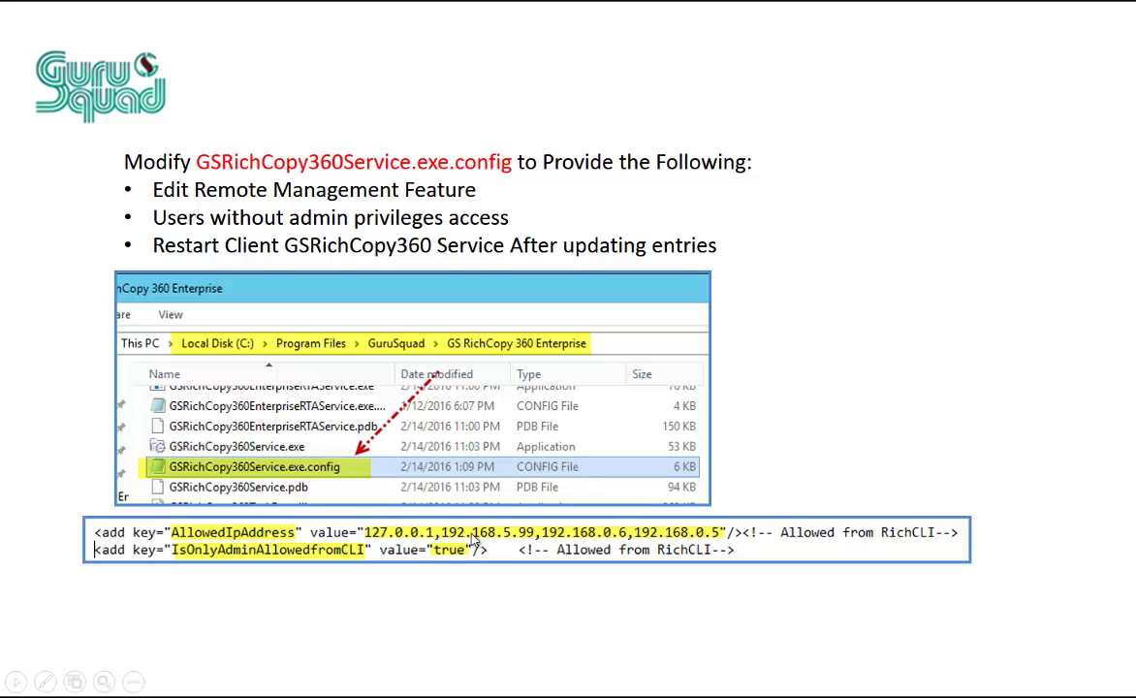
{"action": "left_click", "coordinate": [383, 590]}
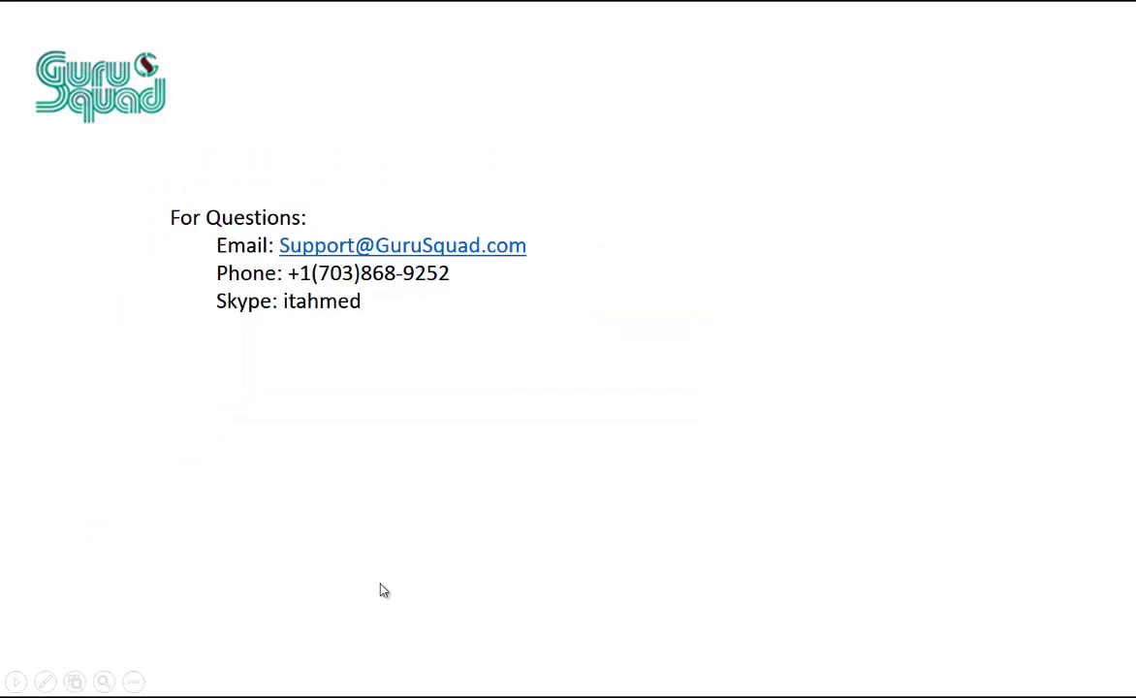